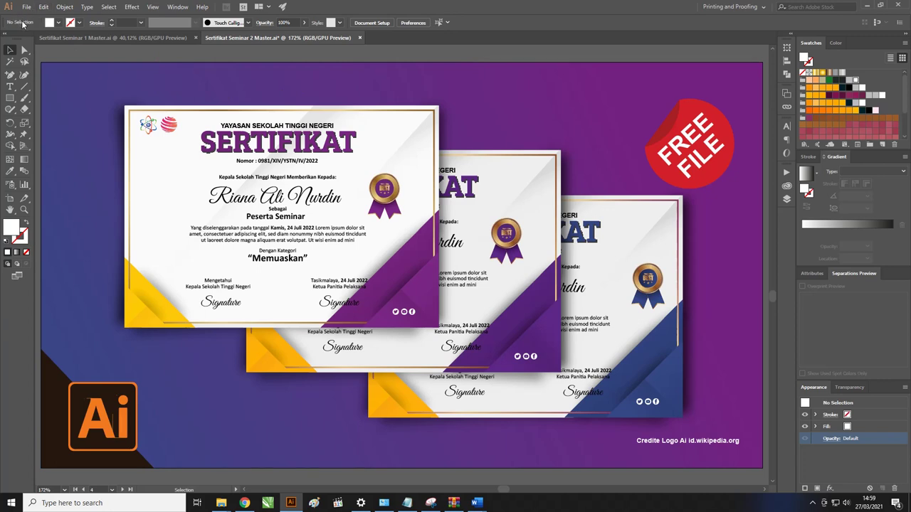
- Create a new landscape A4 document, 29.7 × 21 cm, measured in centimetres
click(25, 7)
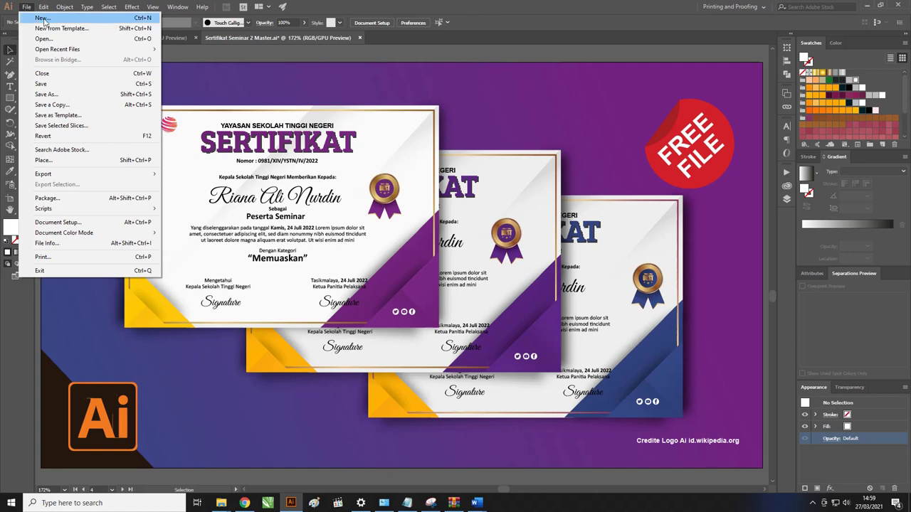
click(43, 18)
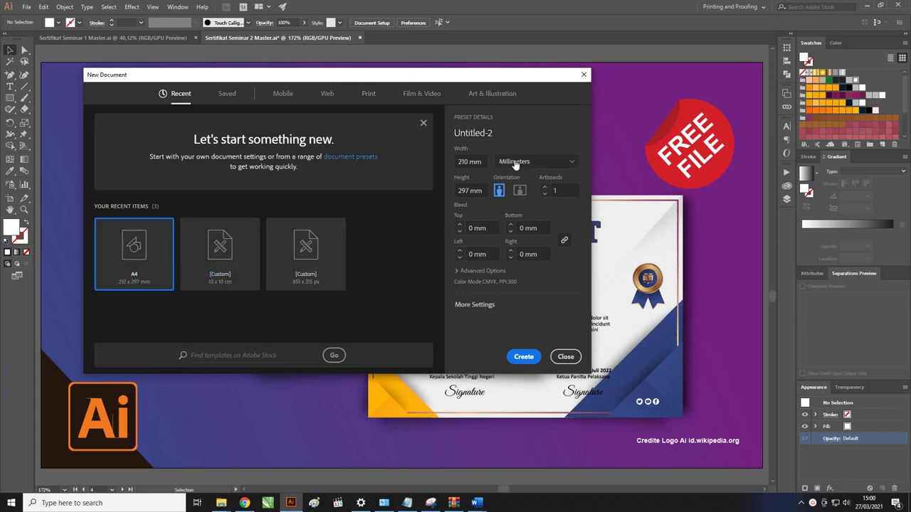
click(520, 191)
click(534, 165)
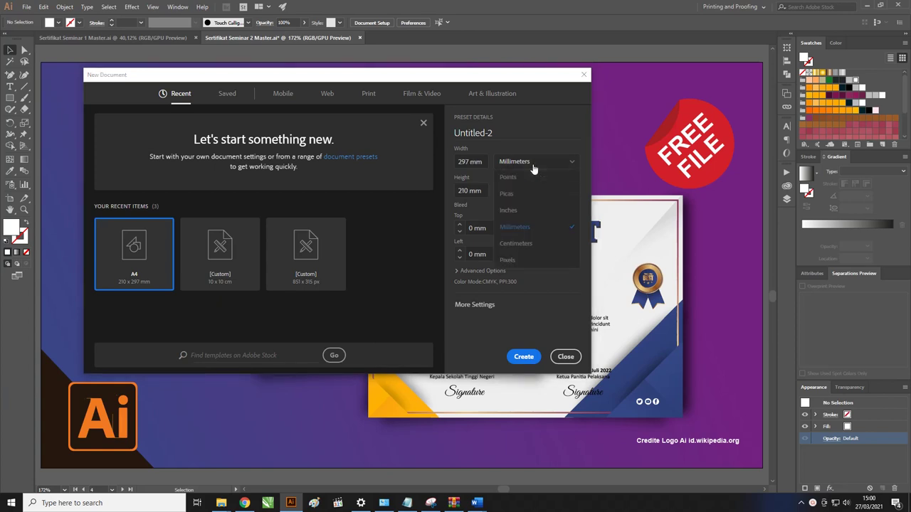
click(528, 244)
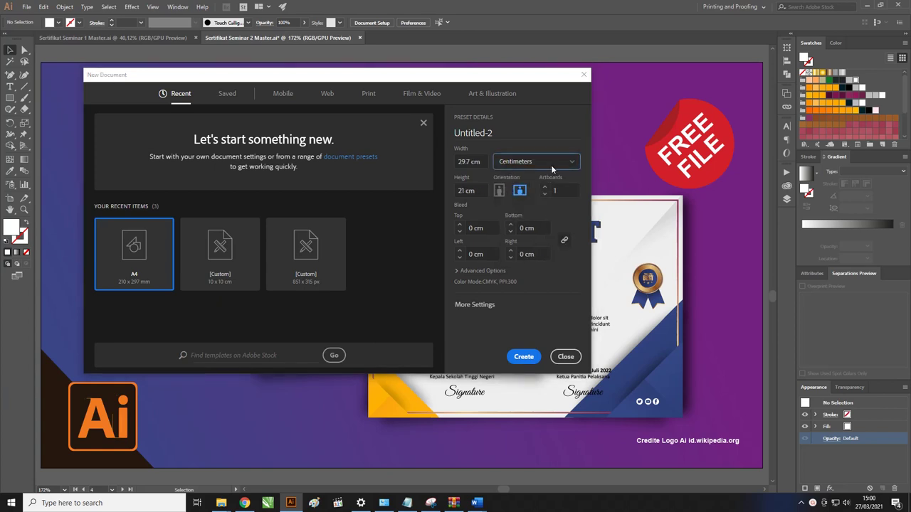
drag(508, 79, 514, 80)
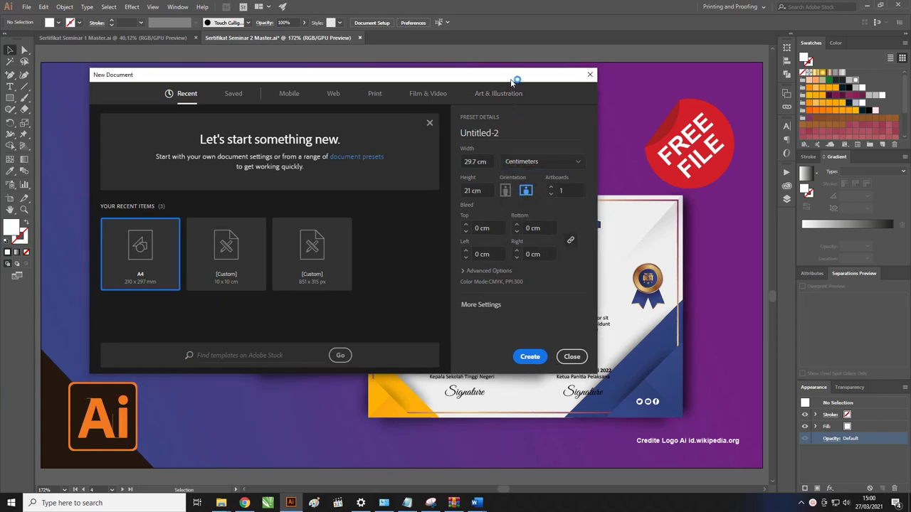
click(530, 357)
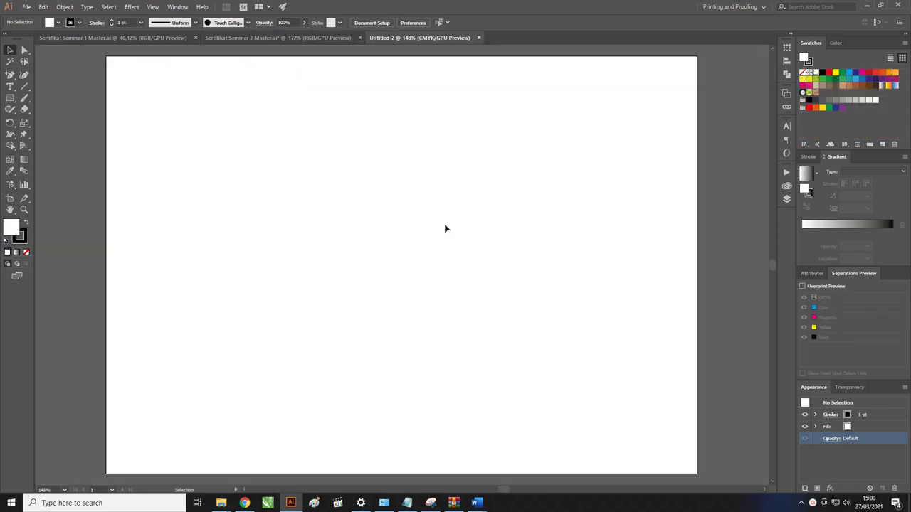
- Draw a rectangle covering the whole 29.7 × 21 cm artboard
key(z)
drag(480, 213, 423, 203)
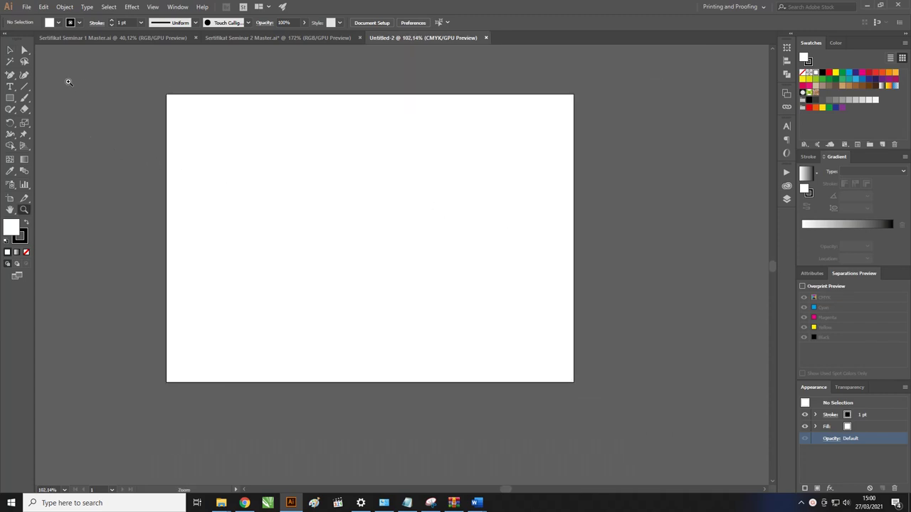
click(8, 98)
drag(166, 92, 574, 382)
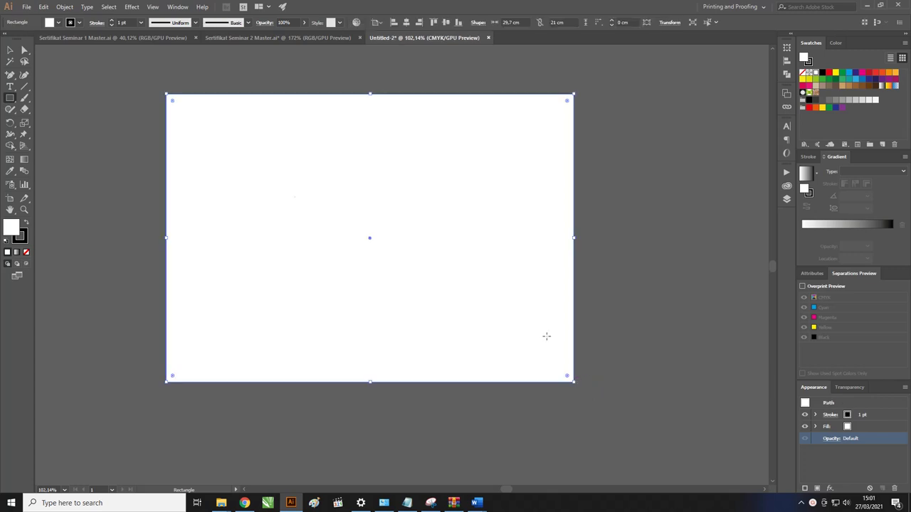
click(8, 48)
drag(349, 148, 266, 215)
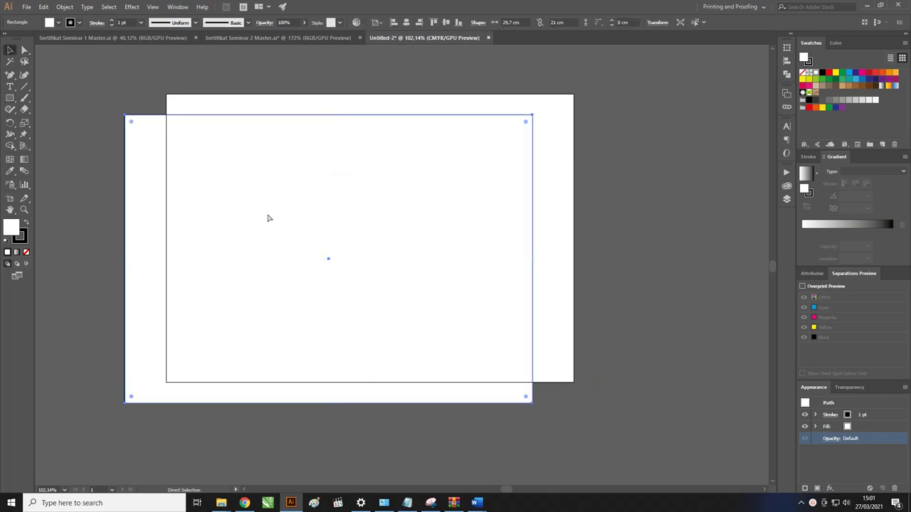
key(ctrl+z)
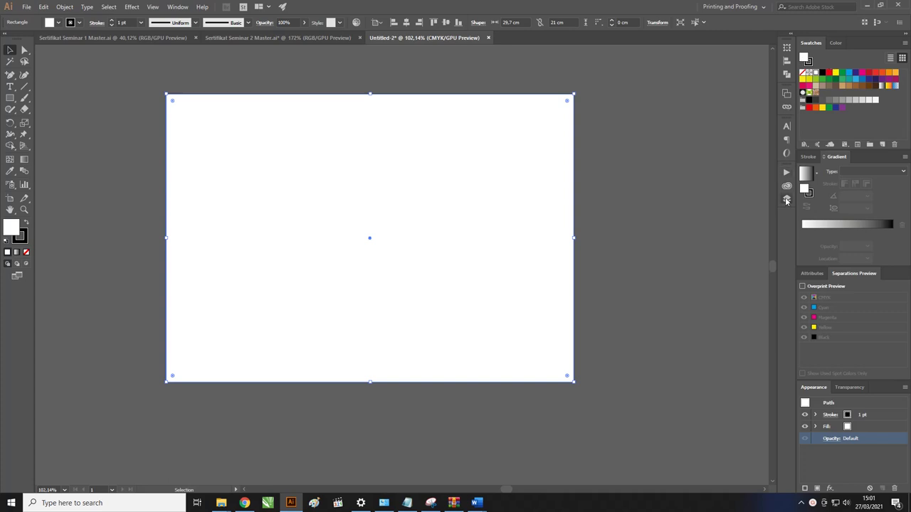
- Duplicate the rectangle in the Layers panel and hide one copy
click(786, 199)
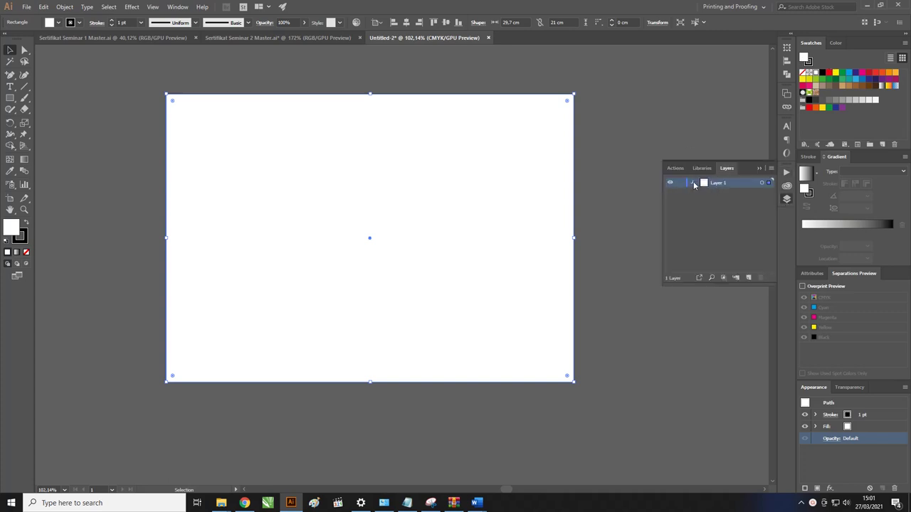
click(693, 184)
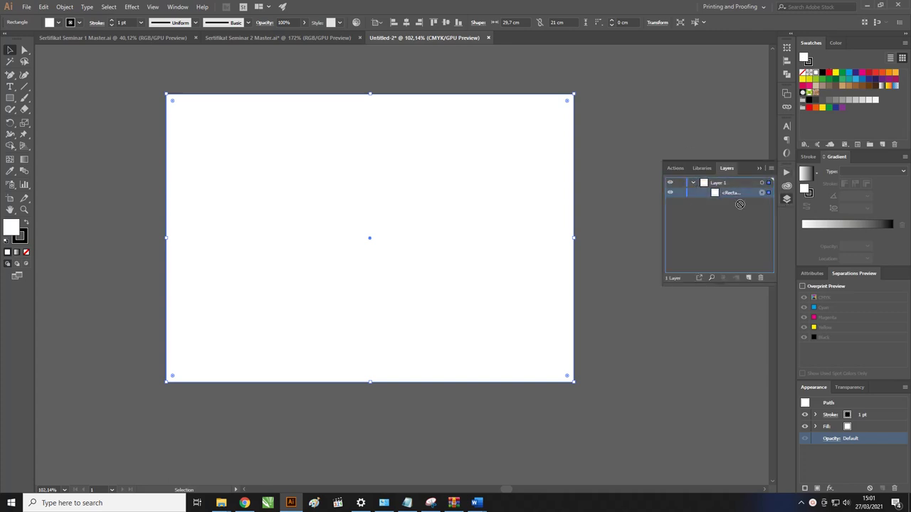
drag(740, 204, 749, 277)
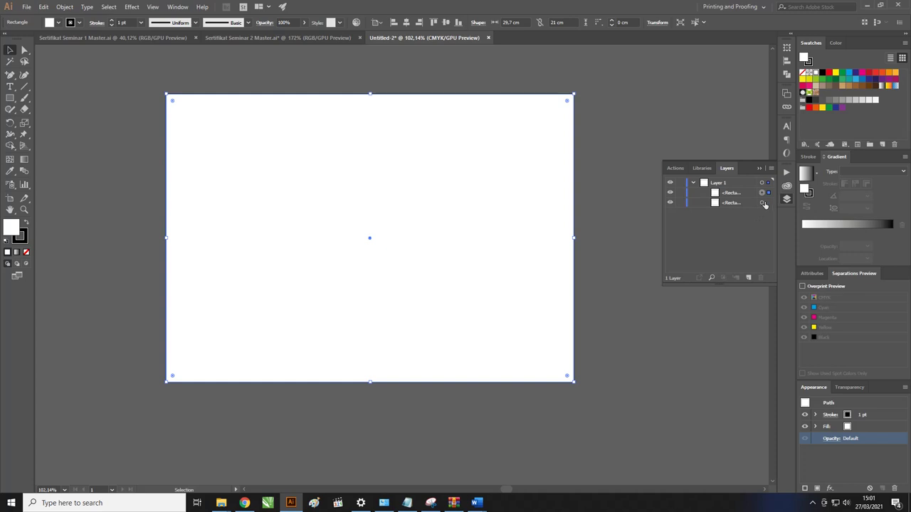
click(669, 193)
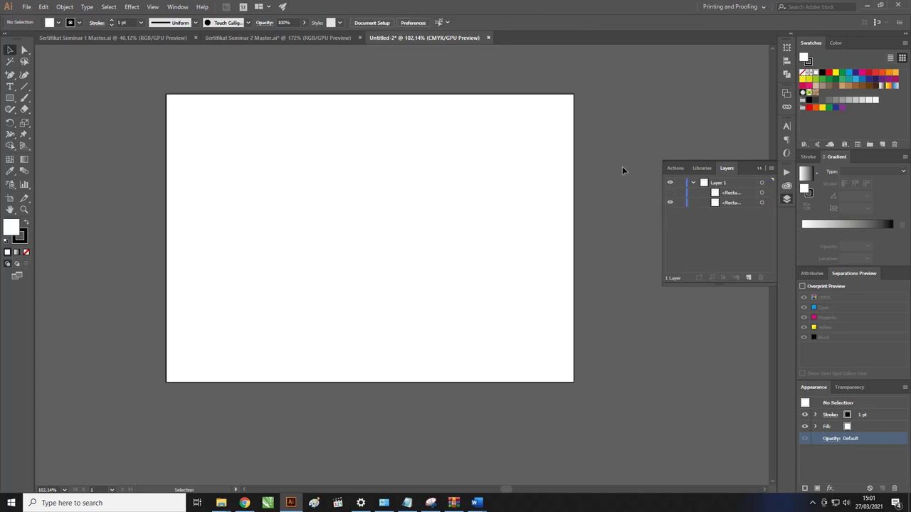
scroll(384, 156, up, 2)
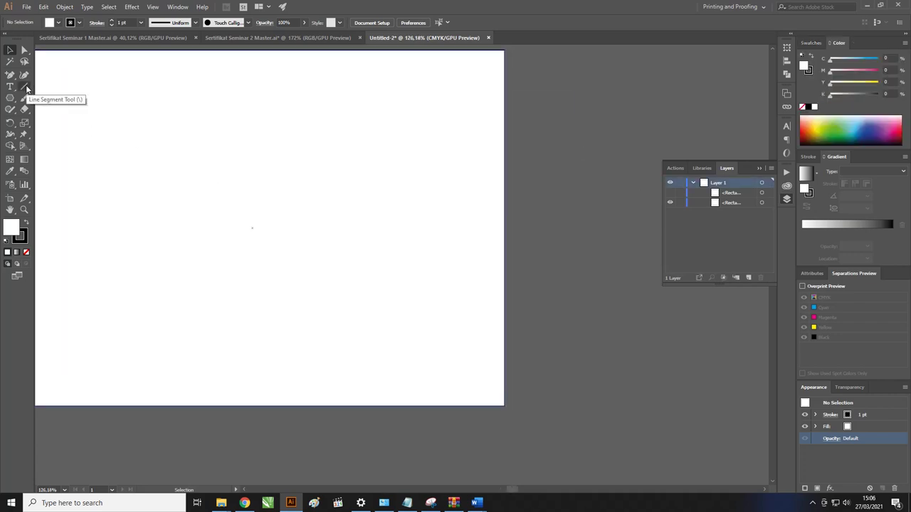
- Draw a diagonal line across the artboard's lower right corner
click(26, 89)
mouse_move(552, 140)
mouse_down()
mouse_move(394, 254)
mouse_move(285, 406)
mouse_move(305, 376)
mouse_move(484, 224)
mouse_move(224, 391)
mouse_move(350, 240)
mouse_move(285, 266)
mouse_move(217, 232)
mouse_move(334, 423)
mouse_move(207, 295)
mouse_move(279, 301)
mouse_move(273, 259)
mouse_move(170, 436)
mouse_move(454, 217)
mouse_move(228, 402)
mouse_move(362, 279)
mouse_move(234, 455)
mouse_up()
key(z)
alt+click(312, 284)
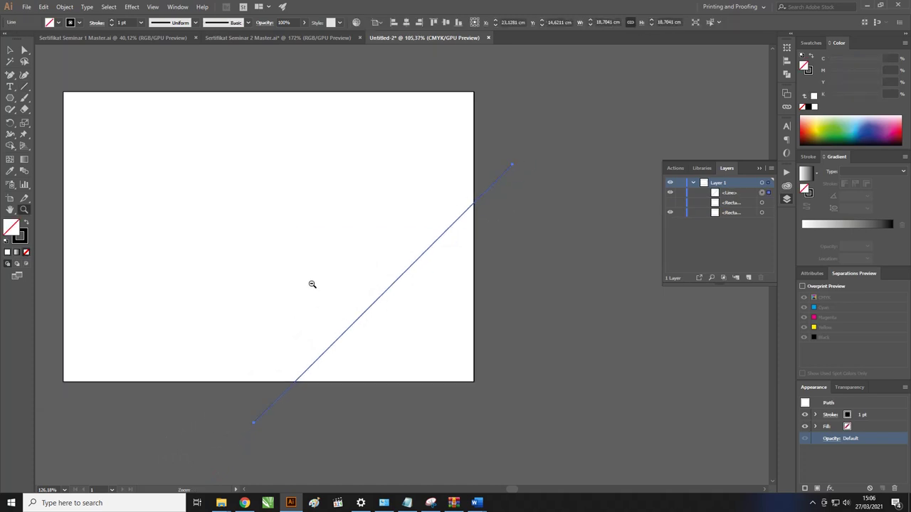
drag(312, 284, 329, 267)
- Add a parallel copy of the diagonal, then duplicate the pair over the artboard's left side
key(v)
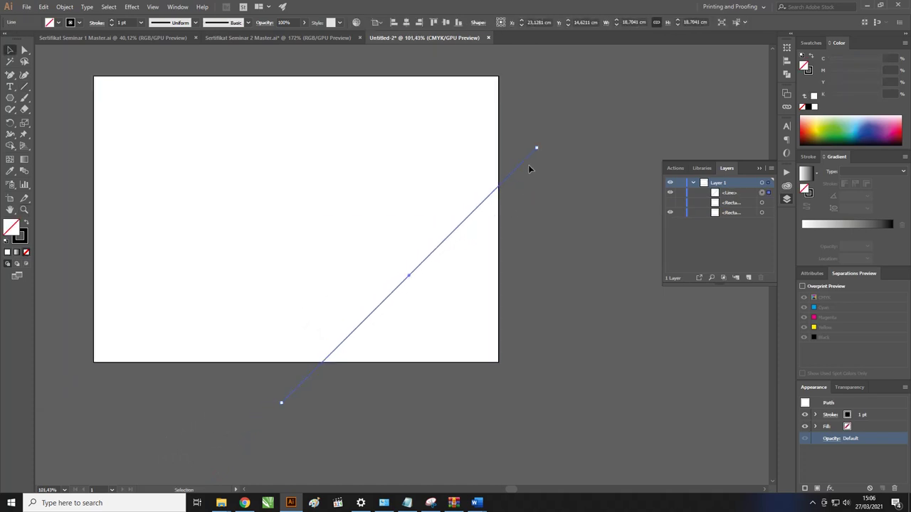
mouse_move(524, 167)
mouse_down()
mouse_move(539, 227)
mouse_move(543, 220)
mouse_up()
click(561, 237)
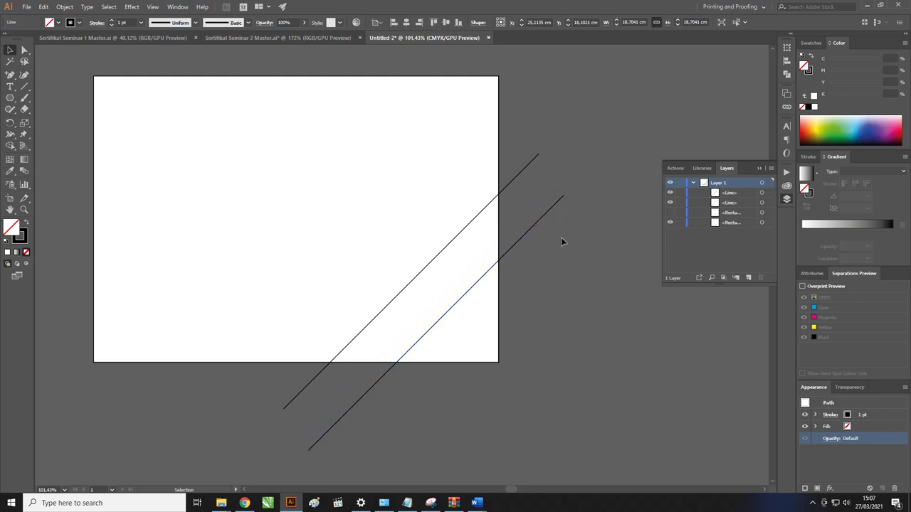
drag(517, 178, 520, 187)
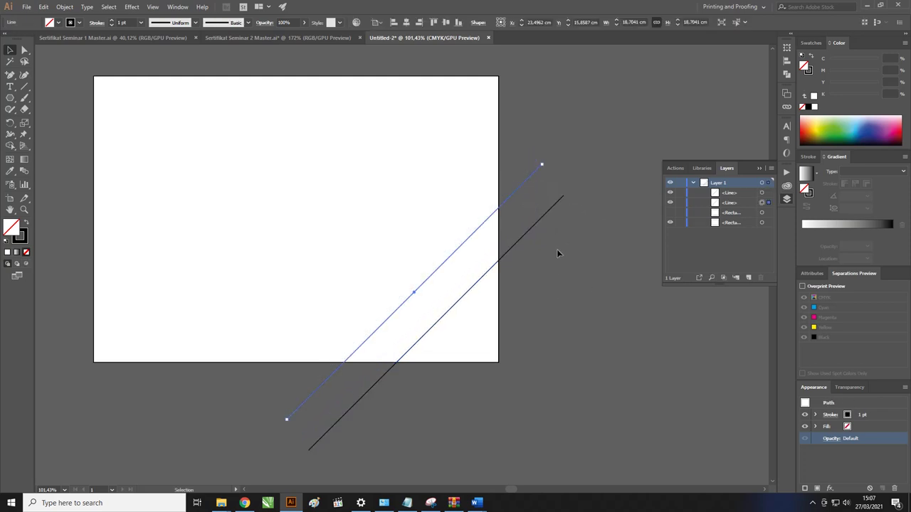
drag(505, 247, 554, 233)
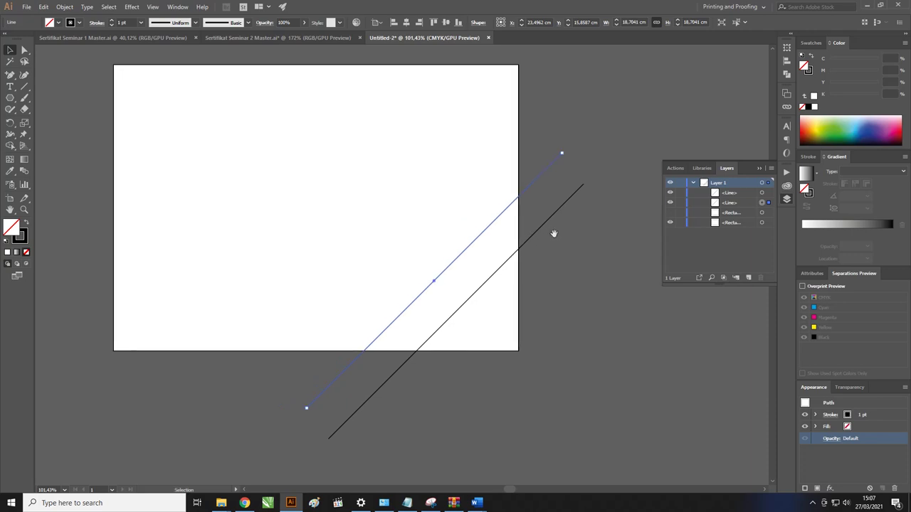
shift+click(553, 218)
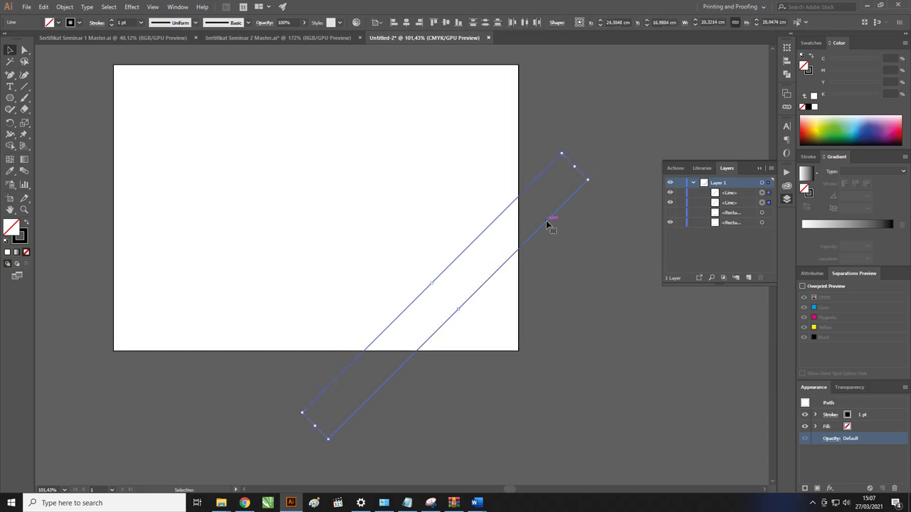
drag(548, 225, 370, 220)
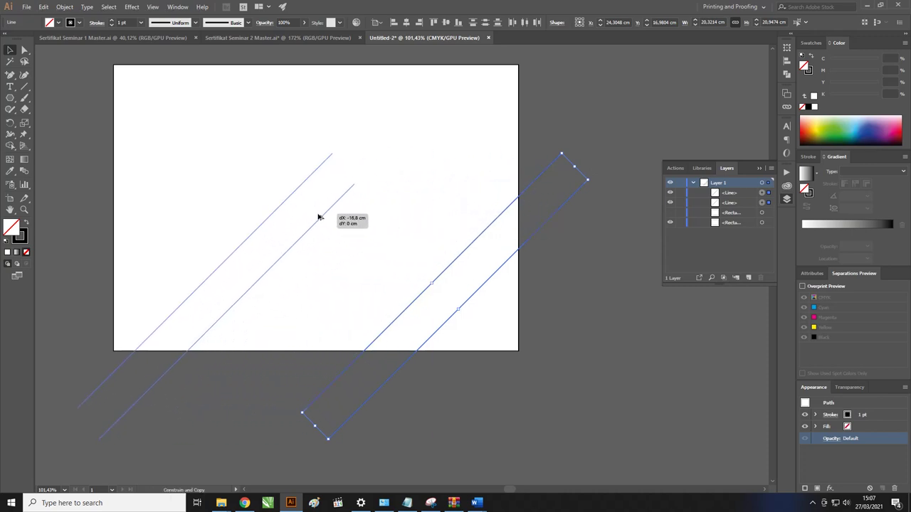
drag(370, 220, 320, 222)
- Make the copied lines a compound path, mirror it vertically, and nudge it down
right_click(320, 222)
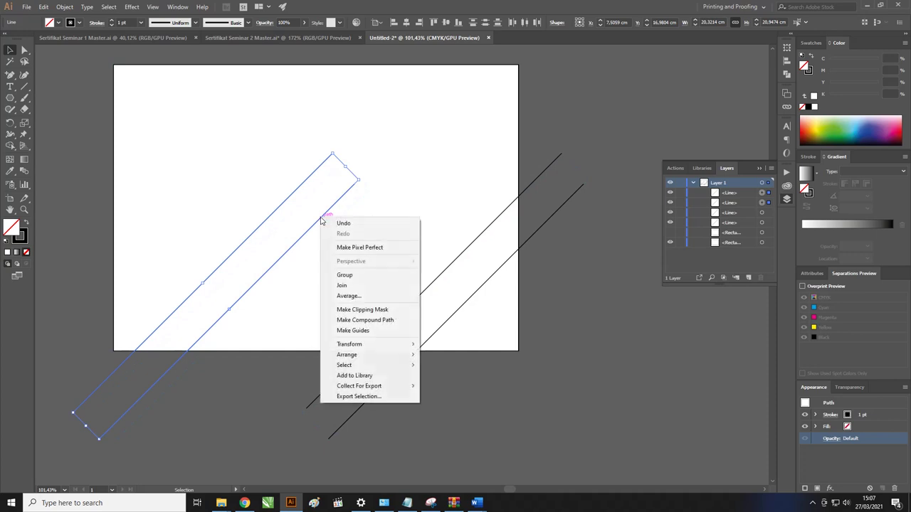
click(366, 320)
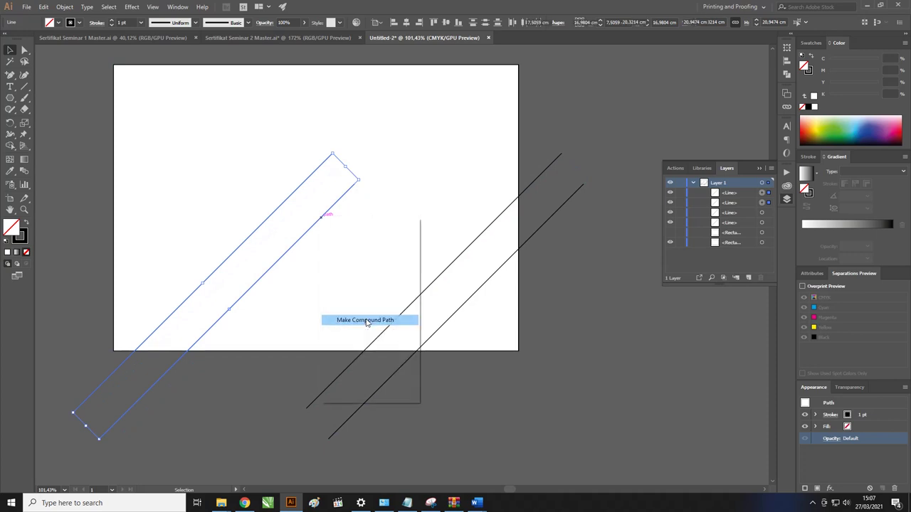
right_click(328, 215)
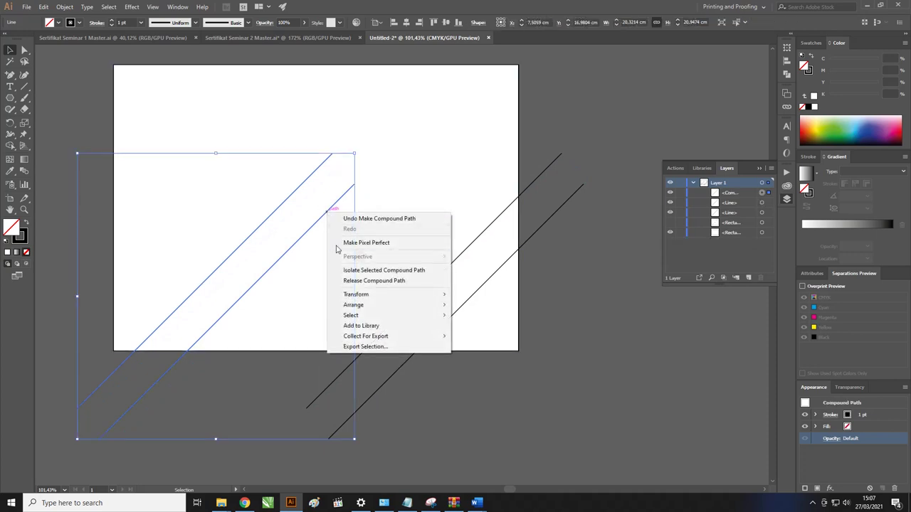
mouse_move(356, 294)
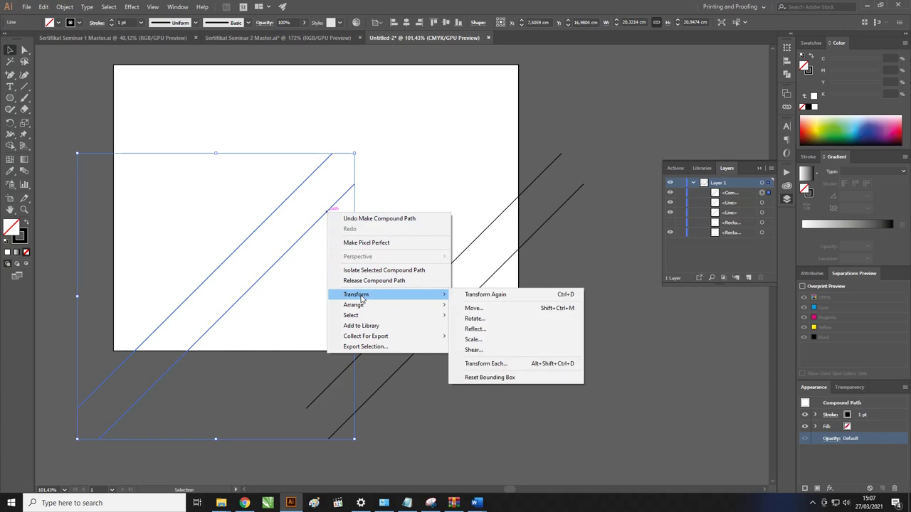
click(500, 329)
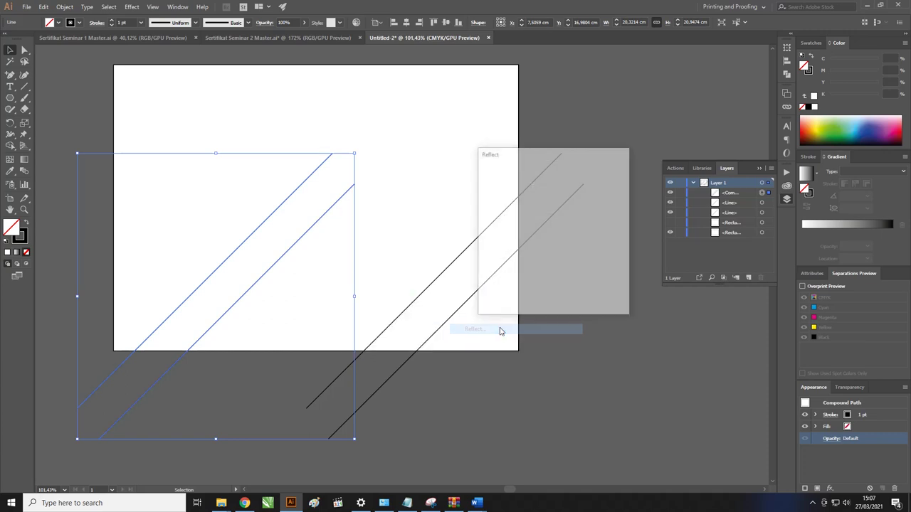
click(488, 276)
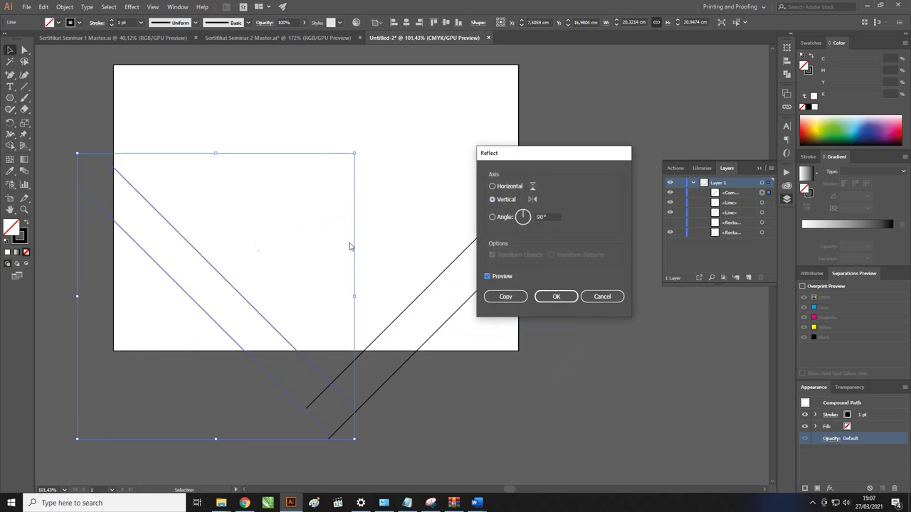
click(556, 297)
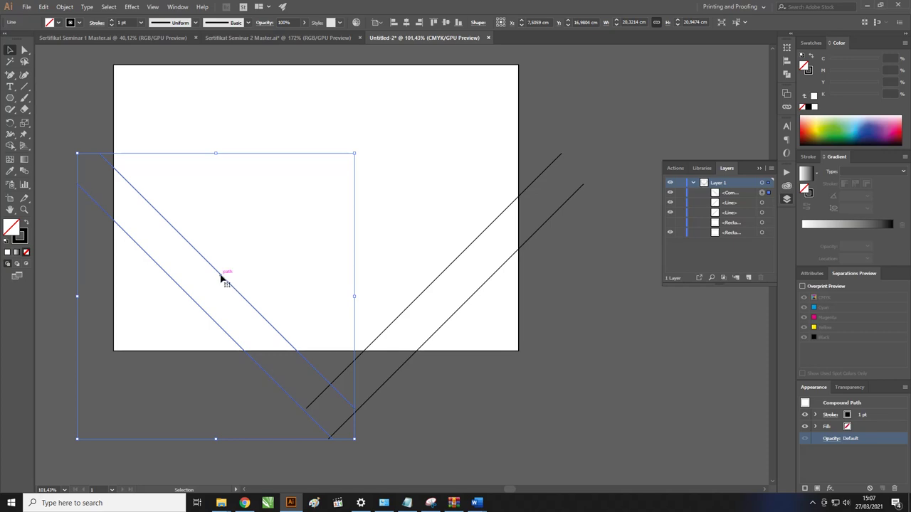
drag(222, 270, 207, 315)
click(498, 334)
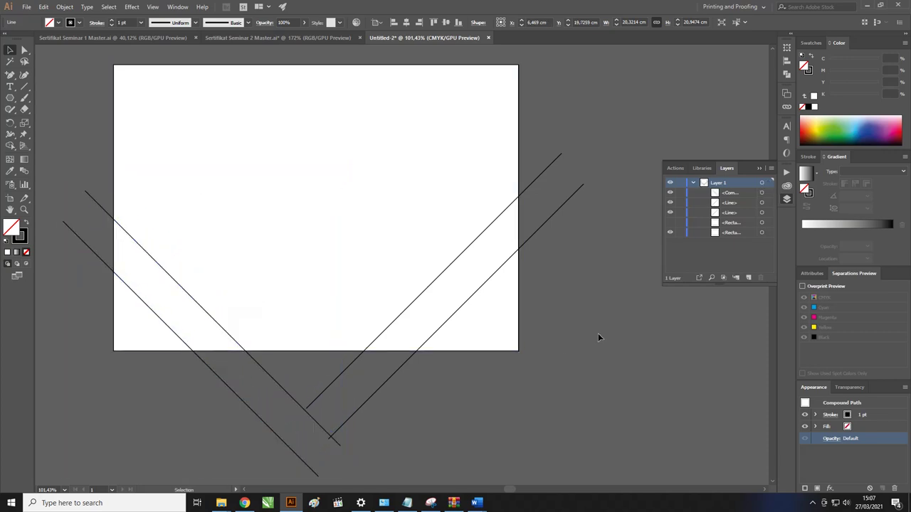
- Release the left compound path into separate lines and nudge the upper-left line into place
click(438, 328)
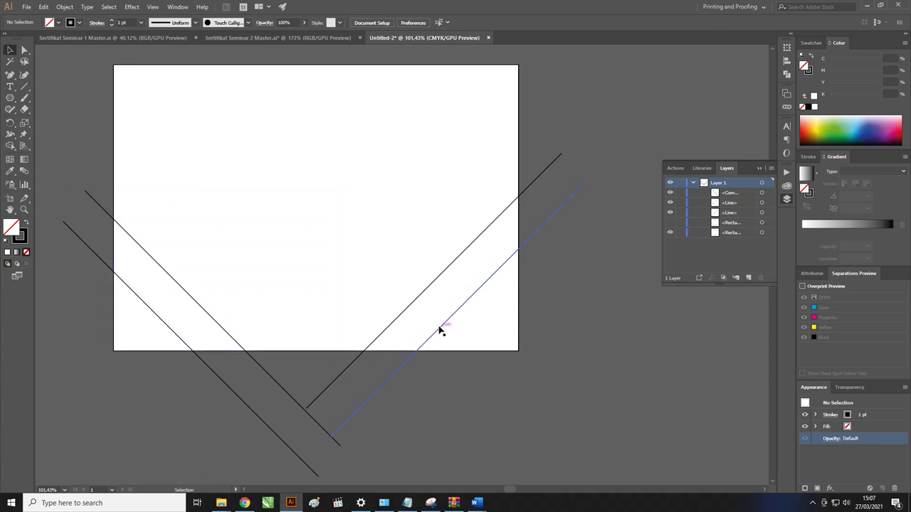
shift+click(427, 292)
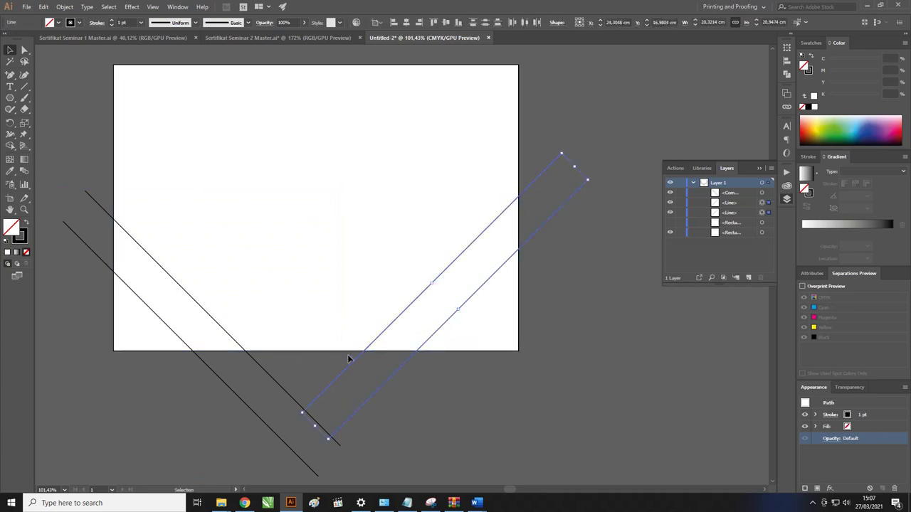
click(207, 360)
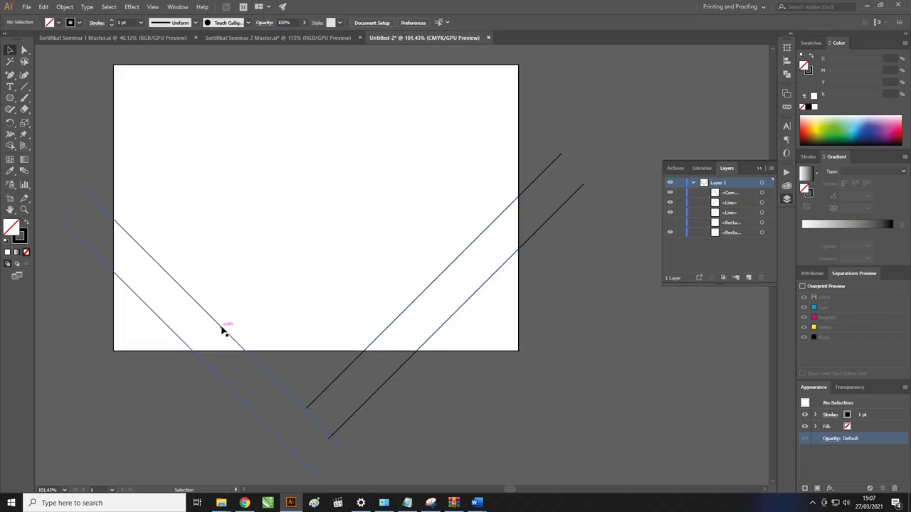
click(222, 329)
right_click(222, 328)
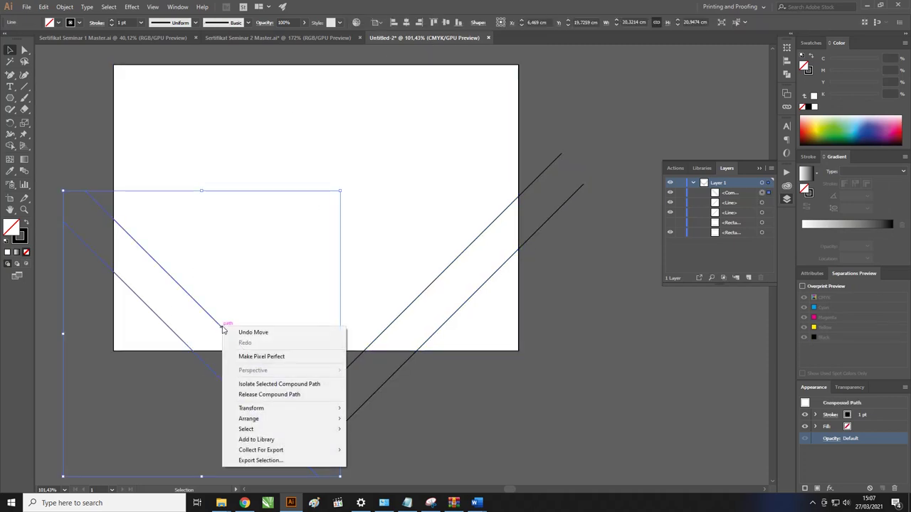
click(255, 396)
drag(211, 321, 204, 325)
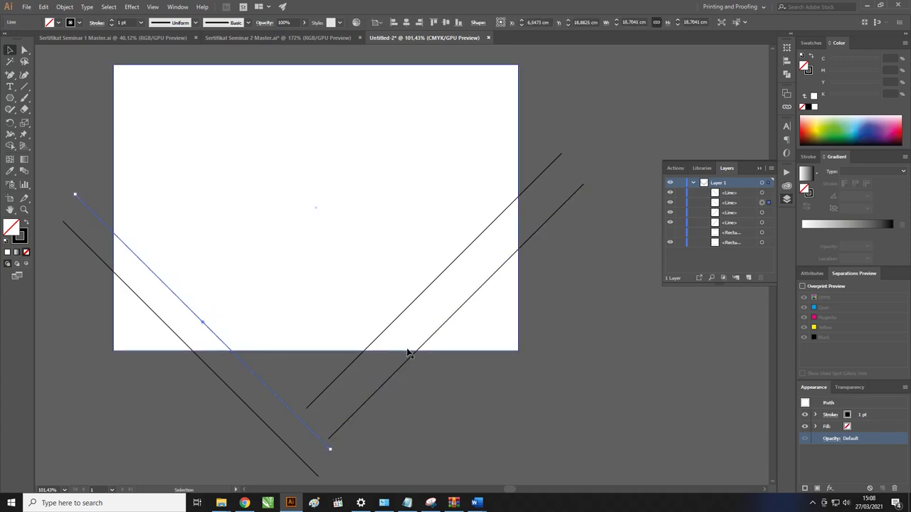
click(543, 316)
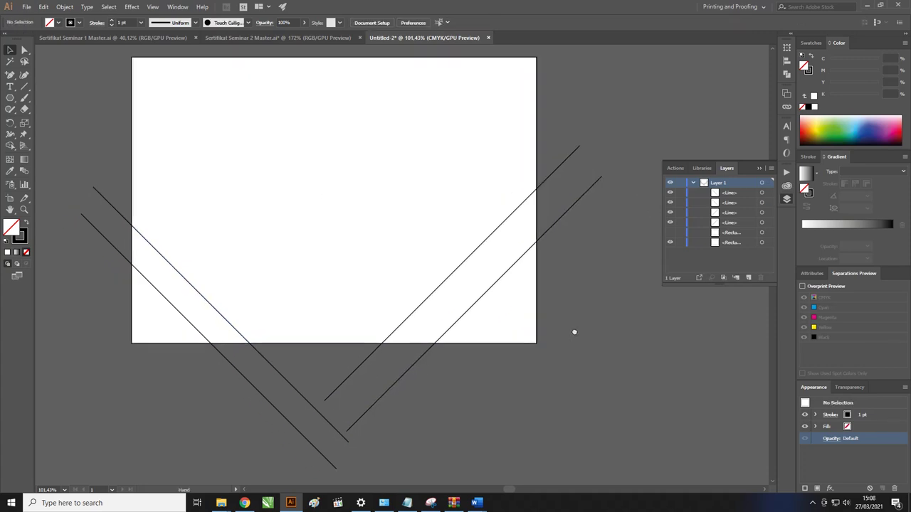
- Divide the page rectangle along the four diagonal lines with Pathfinder Divide
mouse_move(599, 391)
mouse_down()
mouse_move(220, 251)
mouse_move(96, 53)
mouse_up()
drag(247, 125, 262, 160)
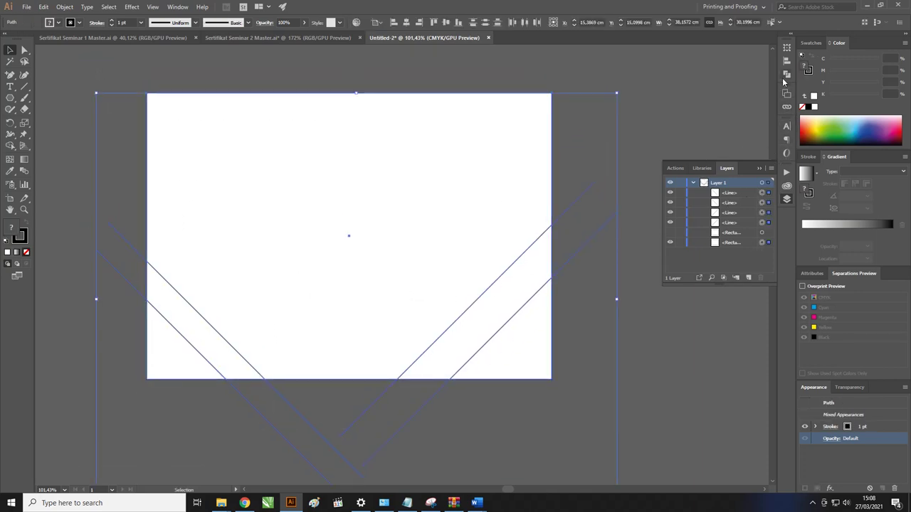
click(786, 74)
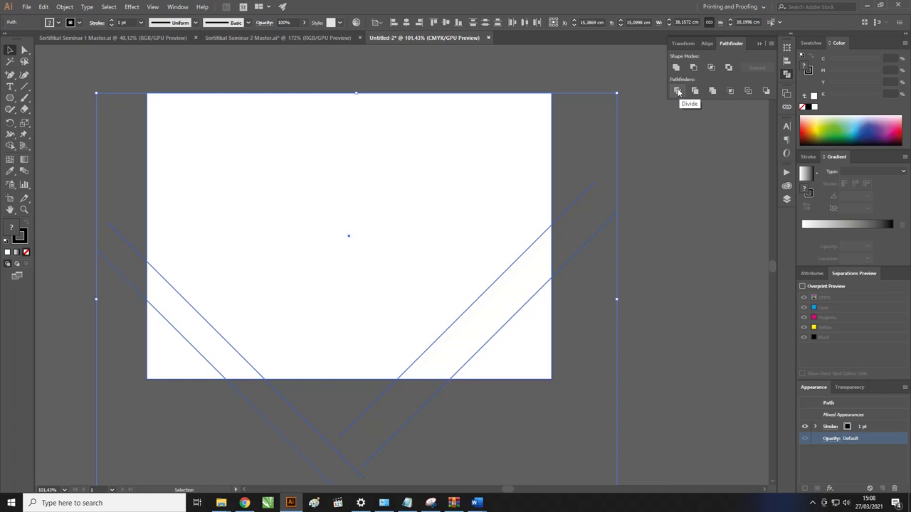
click(676, 91)
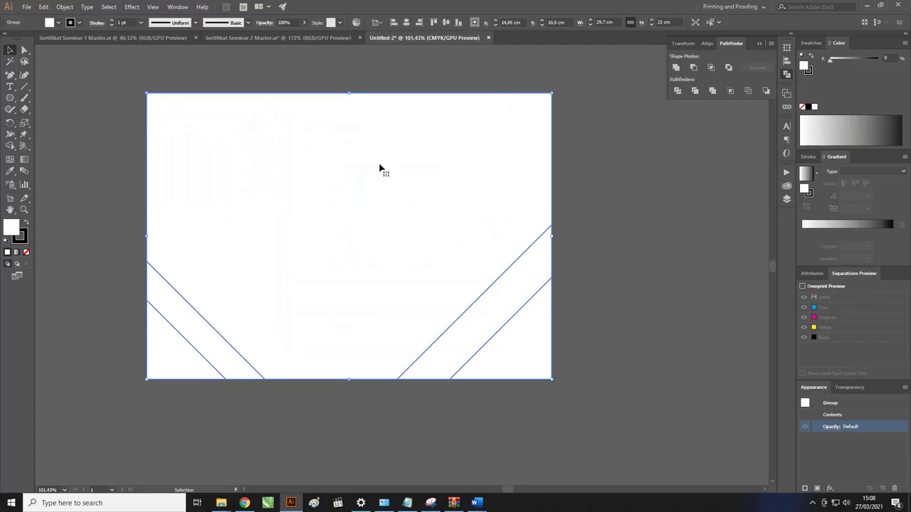
- Ungroup the divided pieces into separate shapes
right_click(379, 168)
click(407, 244)
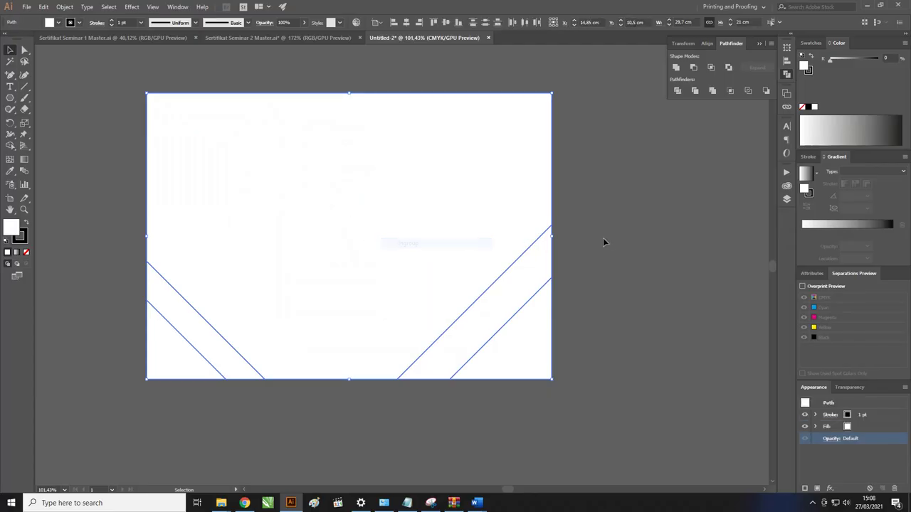
drag(514, 255, 480, 240)
key(ctrl+z)
click(553, 281)
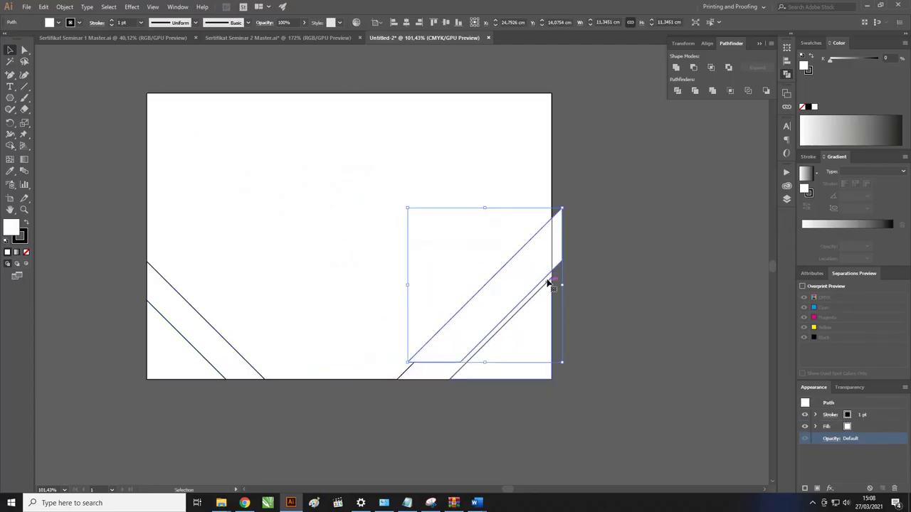
click(584, 266)
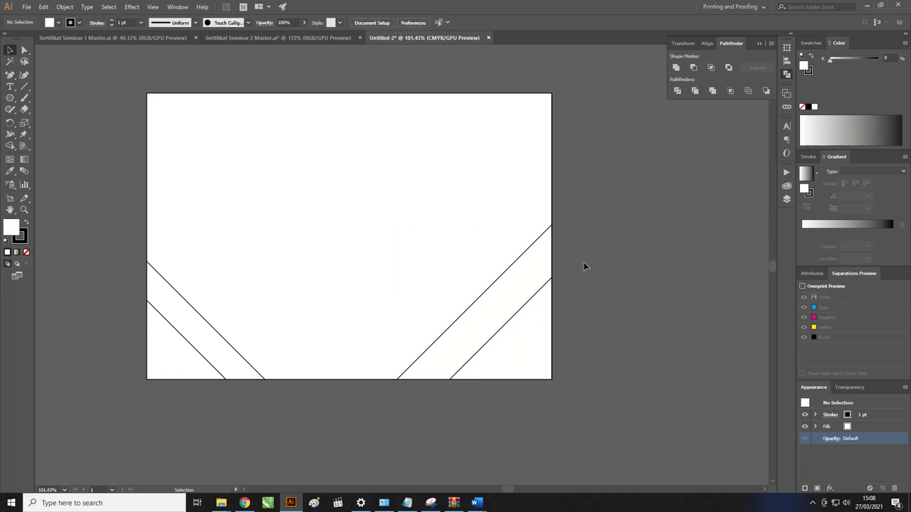
click(517, 288)
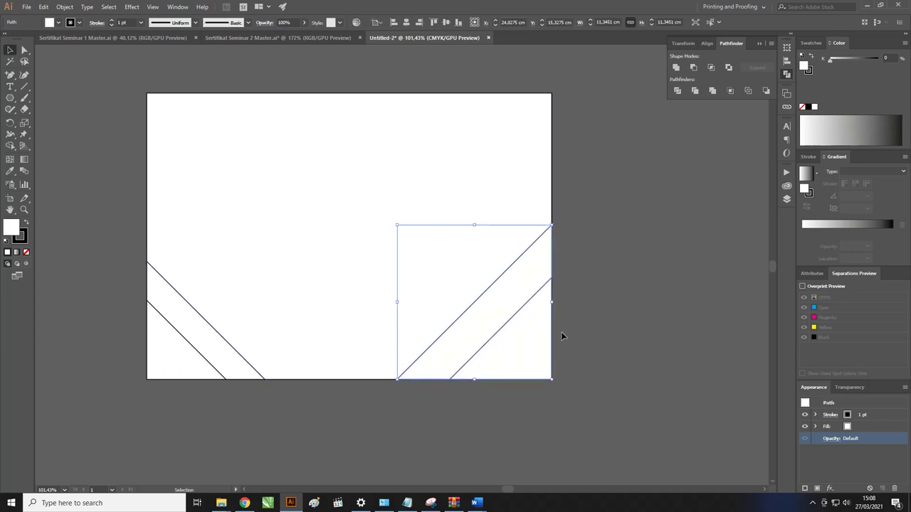
- Fill the lower-right triangle purple and the lower-left pieces orange from the Swatches
click(811, 42)
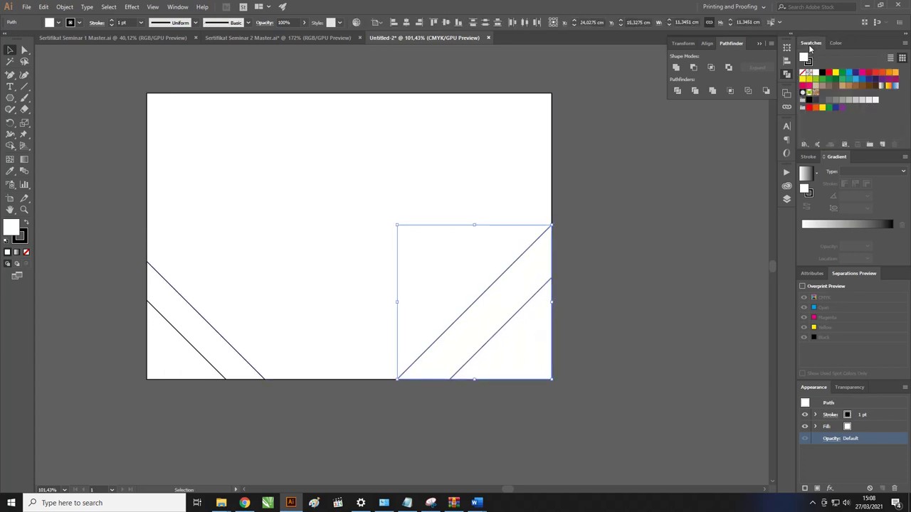
click(841, 110)
click(306, 331)
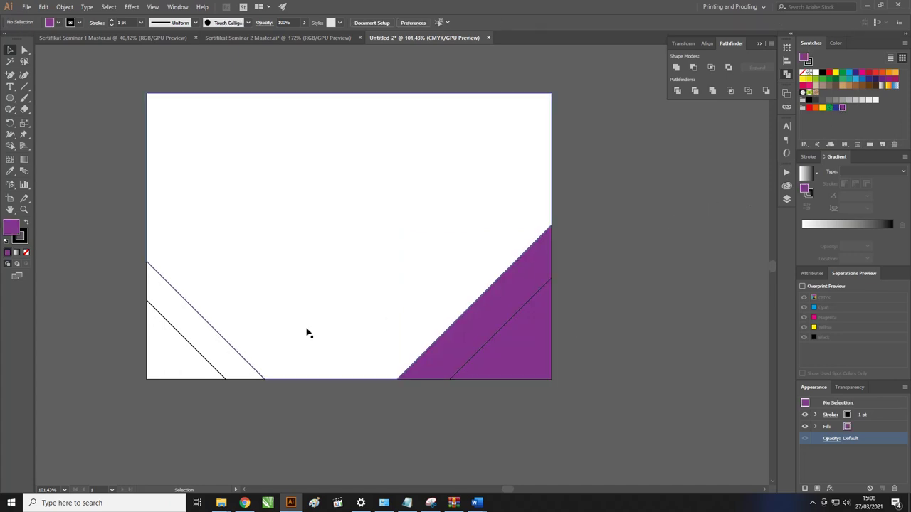
click(169, 345)
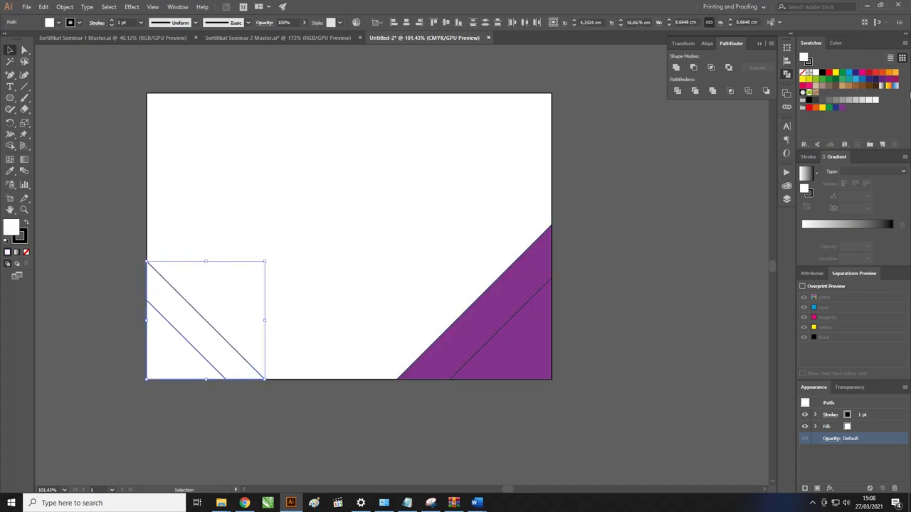
click(894, 73)
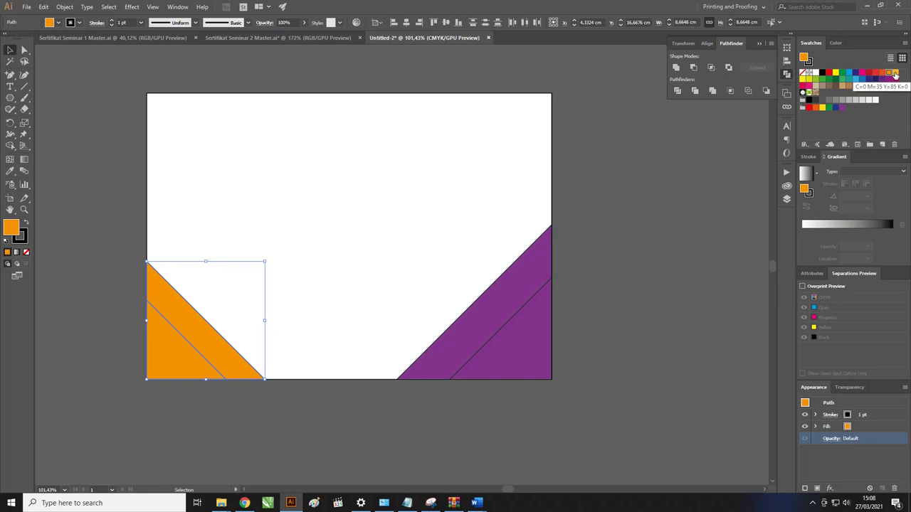
click(629, 150)
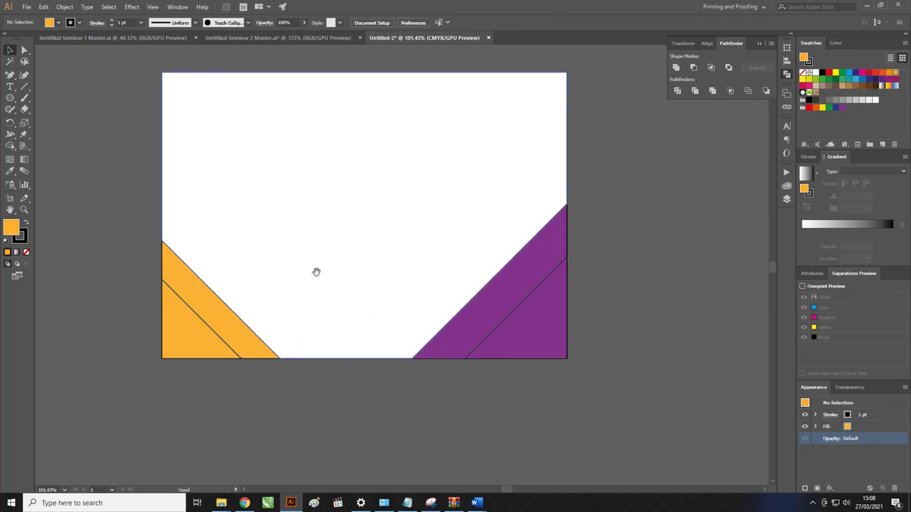
- Select all shapes and set their stroke to None
drag(315, 268, 406, 344)
drag(615, 427, 114, 74)
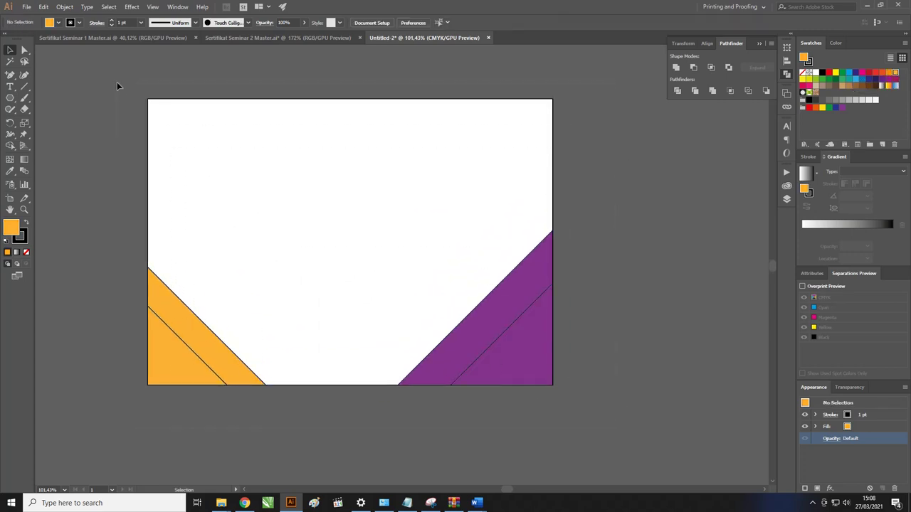
click(27, 252)
click(76, 251)
key(z)
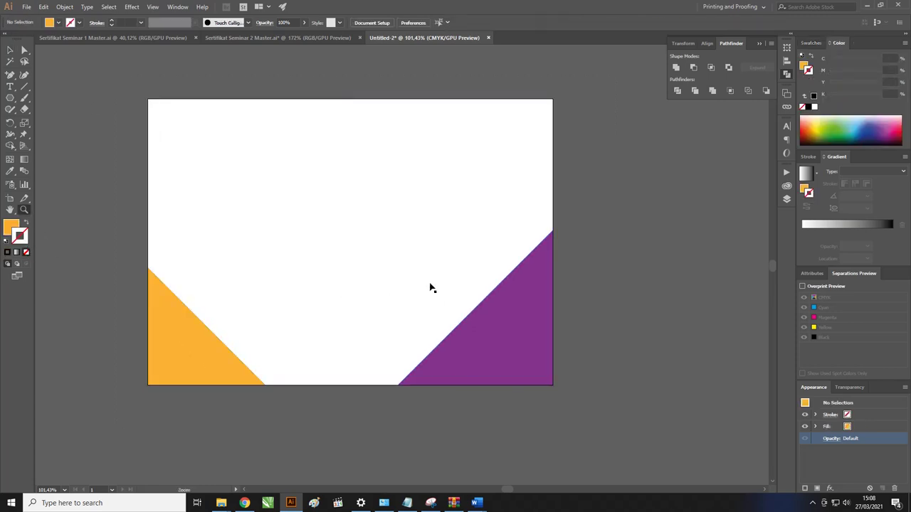
mouse_move(420, 272)
mouse_down()
mouse_move(434, 277)
mouse_move(401, 260)
mouse_up()
- Draw a diagonal line across the purple triangle's corner
key(n)
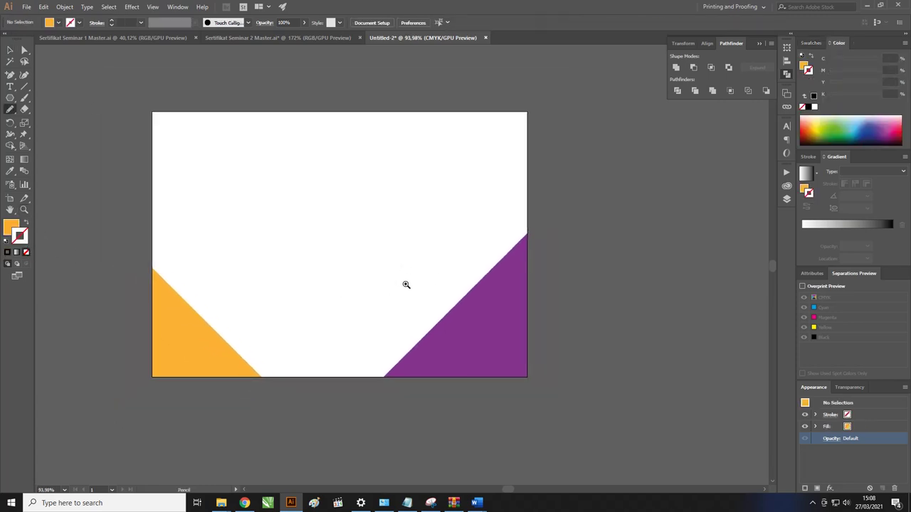
click(24, 86)
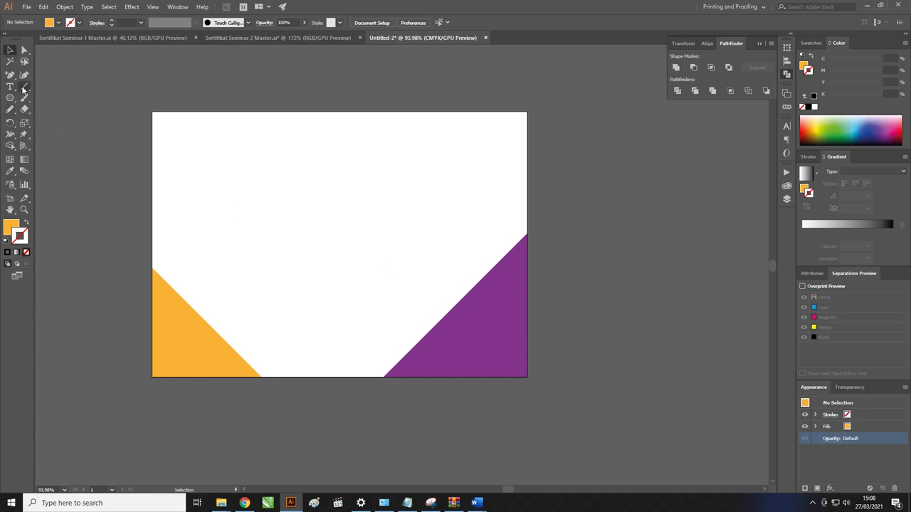
mouse_move(368, 233)
mouse_down()
mouse_move(418, 306)
mouse_move(361, 228)
mouse_move(481, 373)
mouse_up()
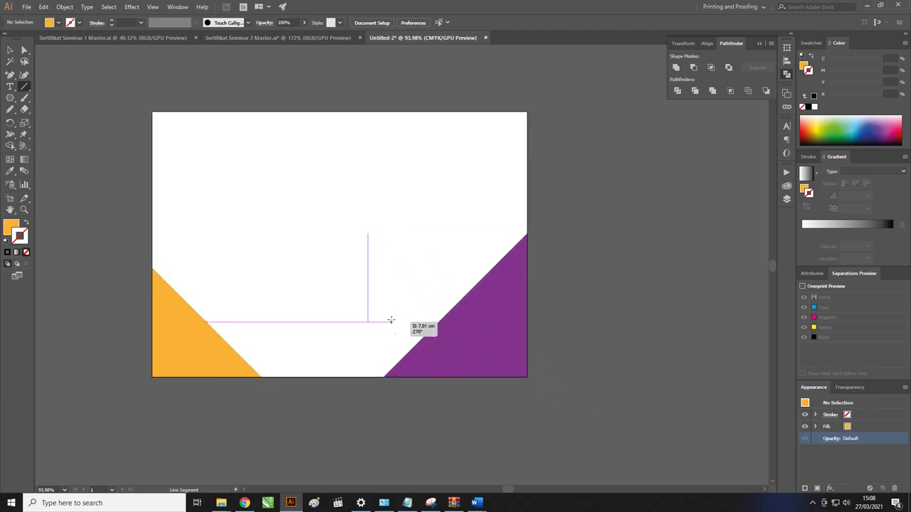
mouse_move(482, 372)
mouse_down()
mouse_move(440, 329)
mouse_move(544, 397)
mouse_move(539, 362)
mouse_move(543, 408)
mouse_move(536, 389)
mouse_move(552, 401)
mouse_up()
key(v)
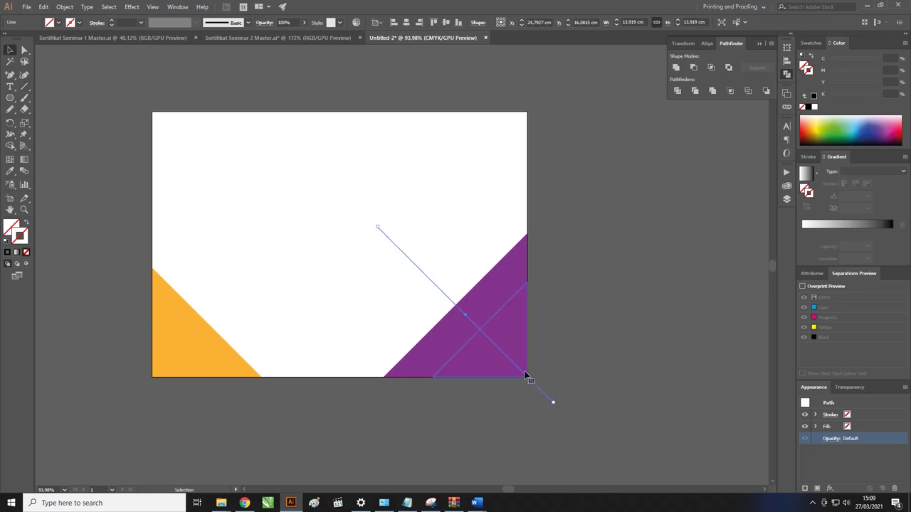
mouse_move(480, 335)
mouse_down()
mouse_move(633, 349)
mouse_move(503, 252)
mouse_up()
mouse_move(446, 254)
mouse_down()
mouse_move(469, 295)
mouse_move(385, 247)
mouse_move(443, 305)
mouse_up()
key(v)
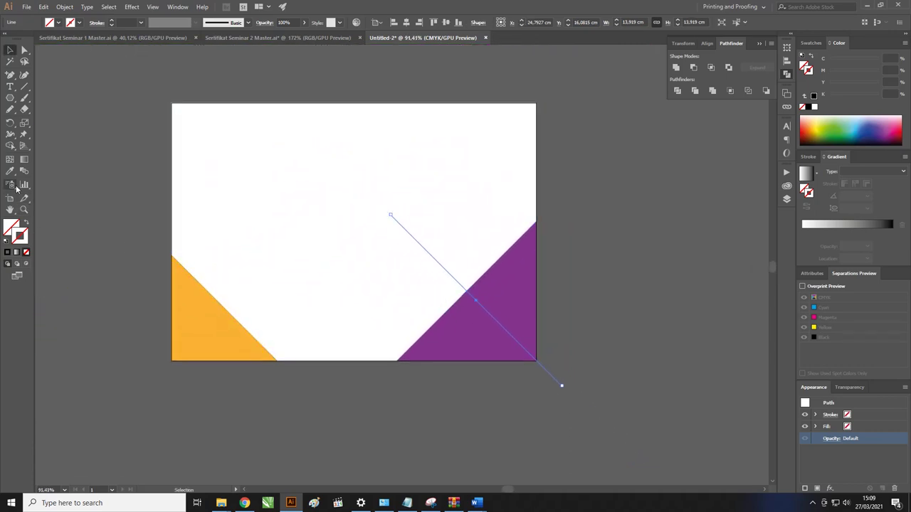
- Draw a diagonal line across the orange triangle and deselect
click(25, 86)
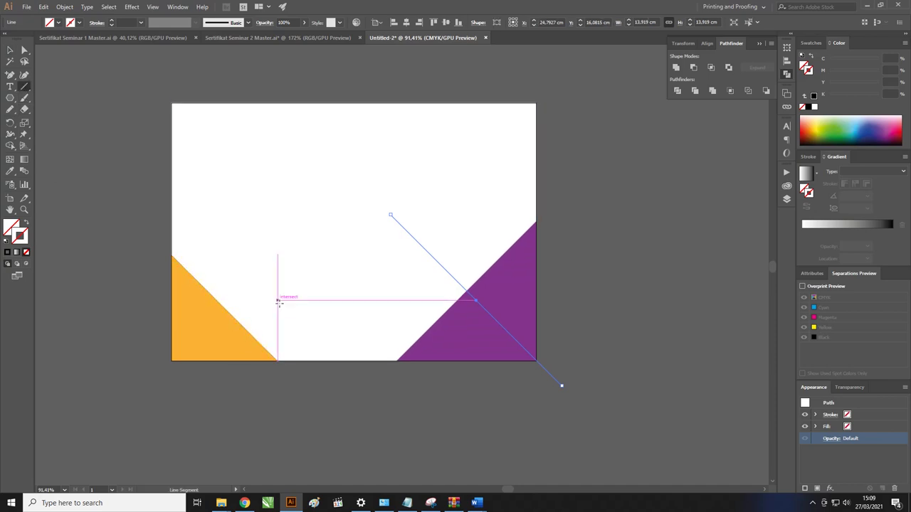
mouse_move(274, 265)
mouse_down()
mouse_move(154, 373)
mouse_move(162, 378)
mouse_up()
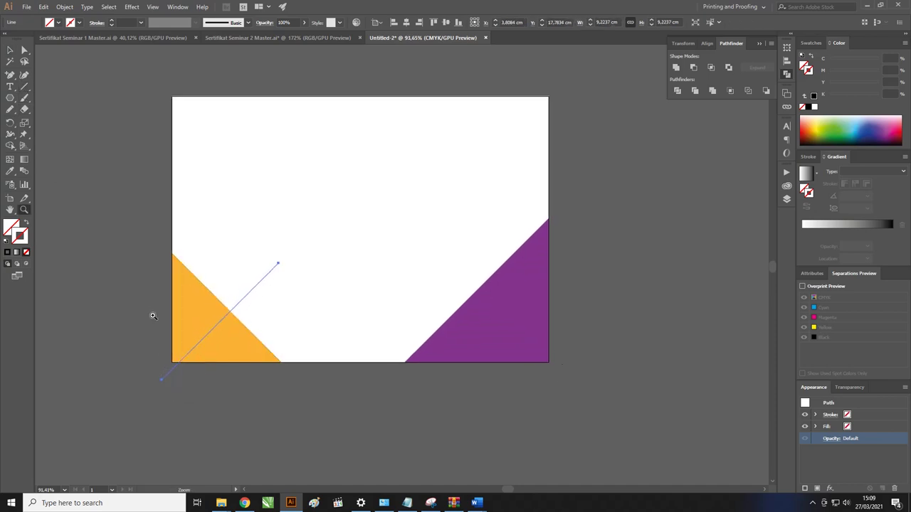
mouse_move(152, 313)
mouse_down()
mouse_move(192, 370)
mouse_move(180, 369)
mouse_up()
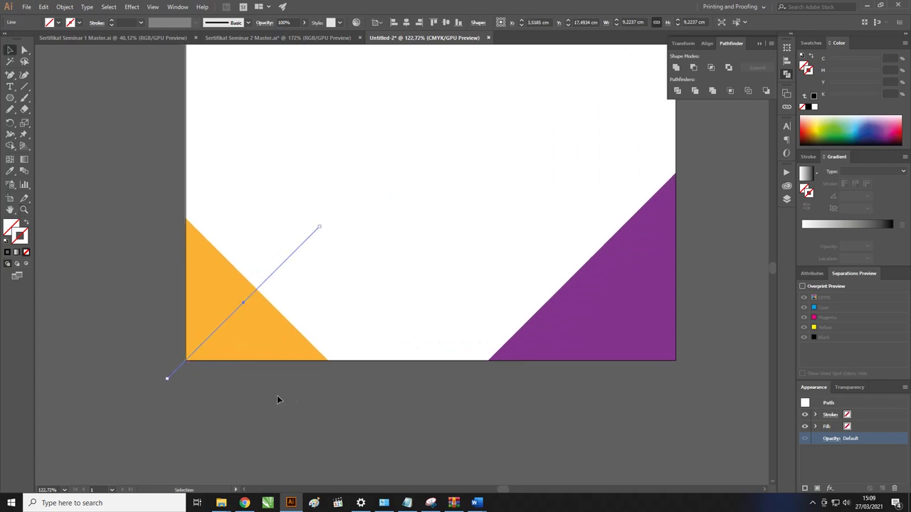
key(z)
alt+click(394, 328)
key(v)
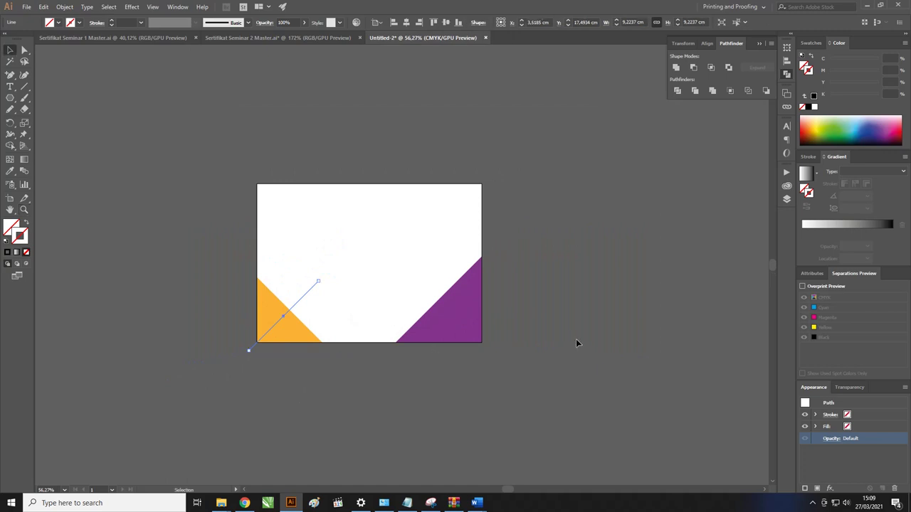
click(462, 323)
click(484, 370)
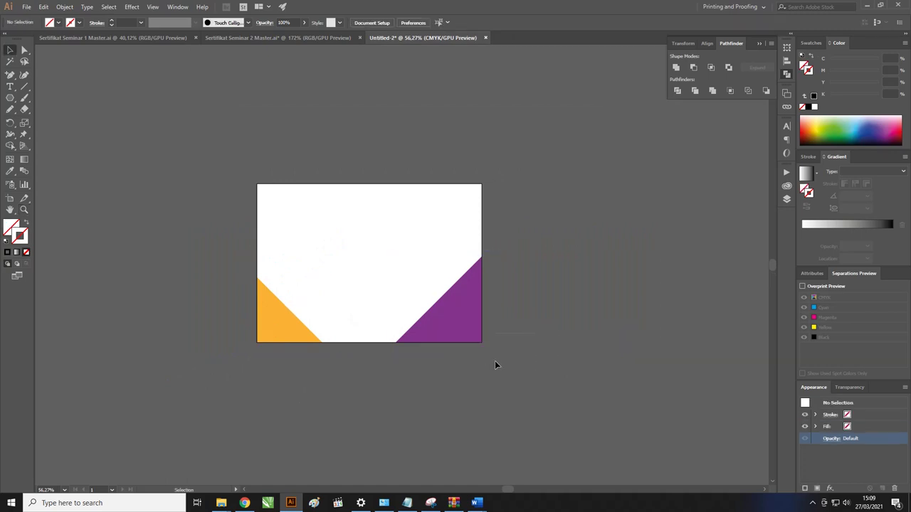
- Divide the purple and orange triangles along their crossing lines with Pathfinder
drag(496, 361, 512, 312)
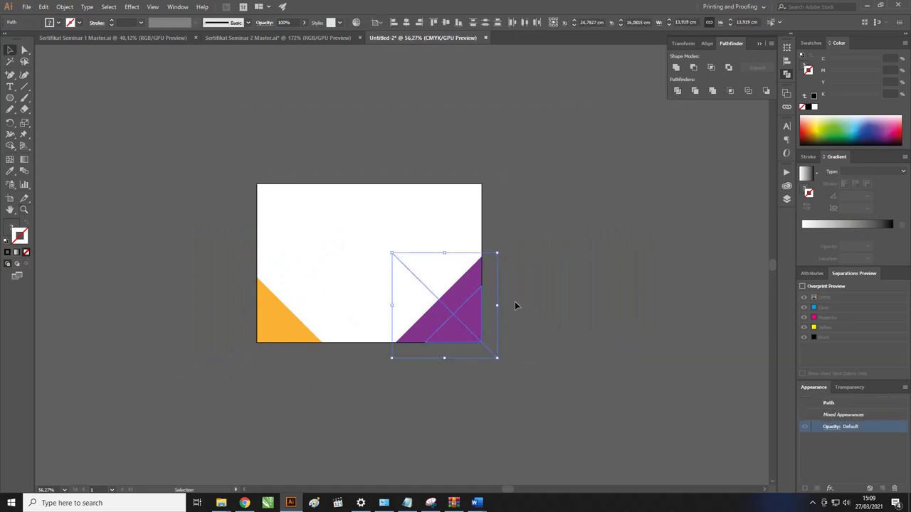
click(678, 91)
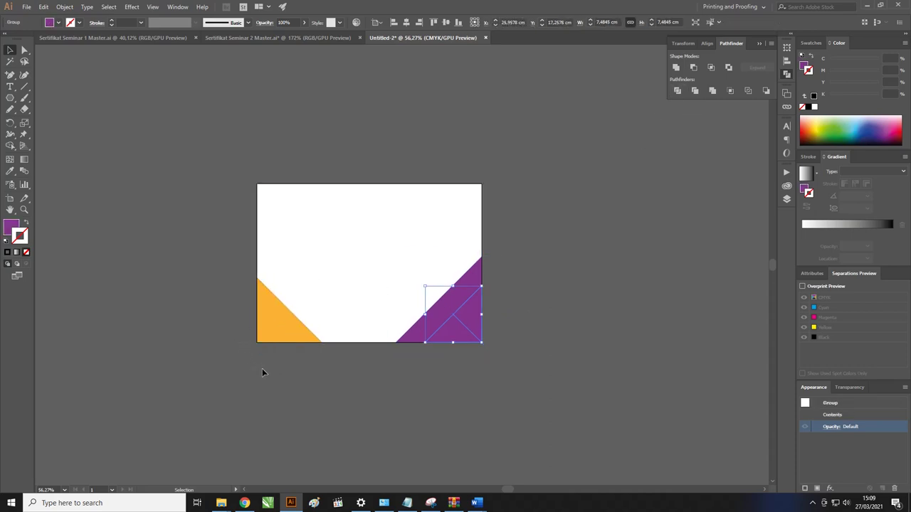
drag(262, 369, 279, 335)
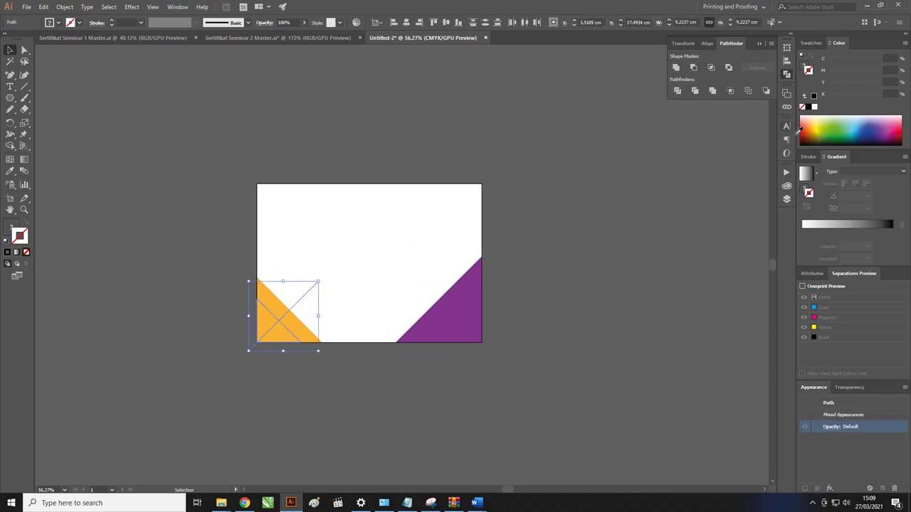
click(677, 91)
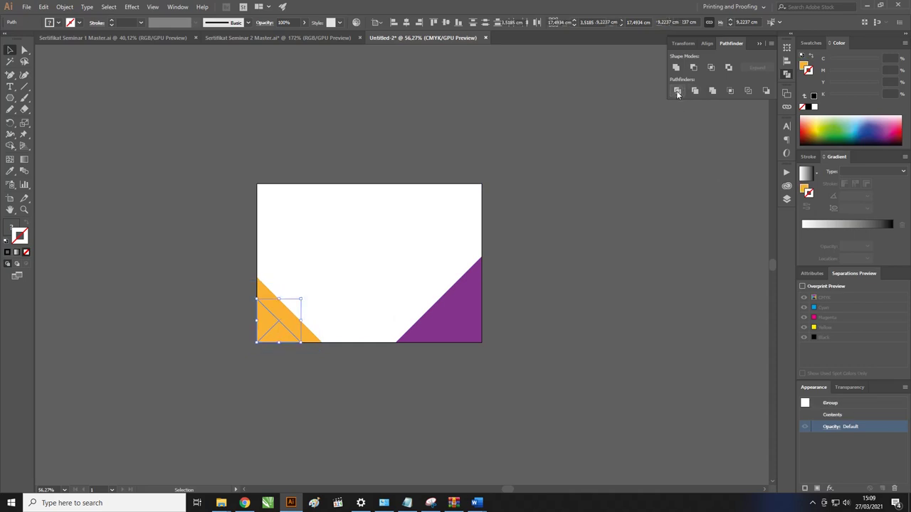
- Ungroup the divided purple and orange pieces
click(550, 345)
click(460, 335)
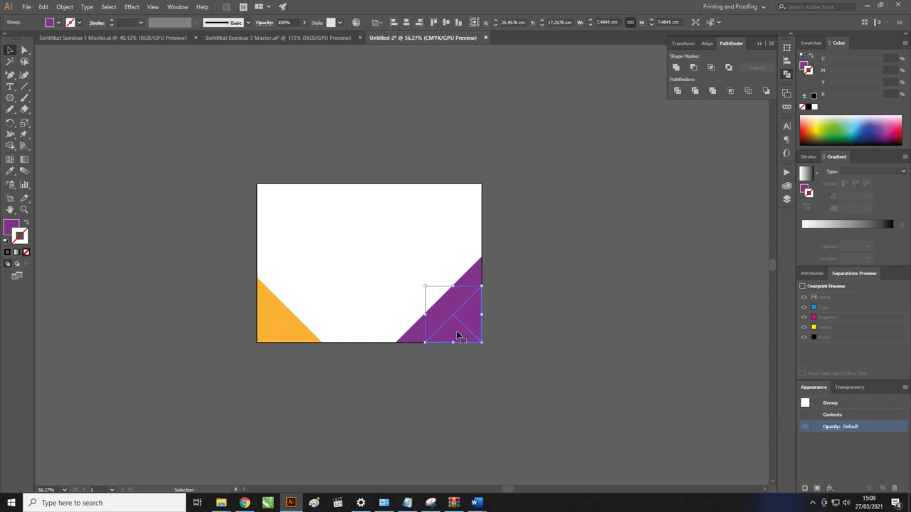
right_click(456, 331)
click(490, 411)
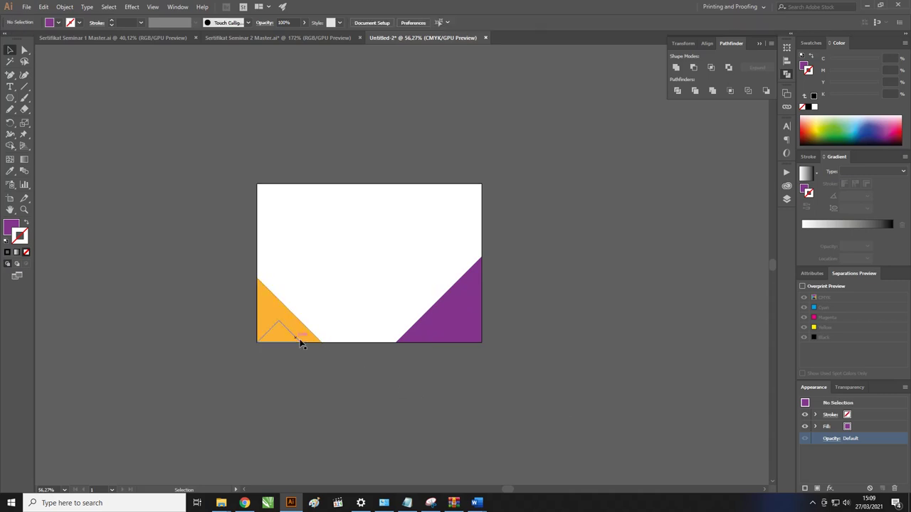
click(278, 333)
right_click(278, 333)
click(306, 413)
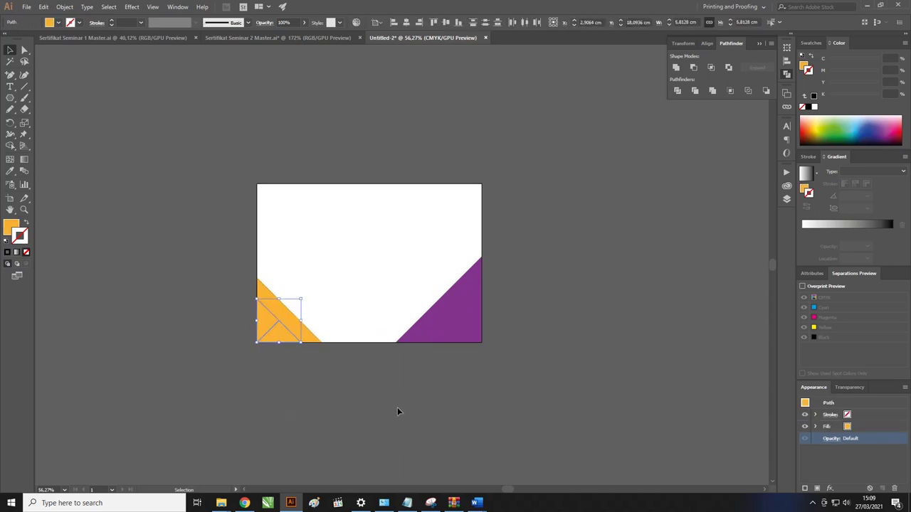
click(397, 407)
- Zoom to 100% and select the small purple triangle on the bottom edge
key(z)
click(375, 244)
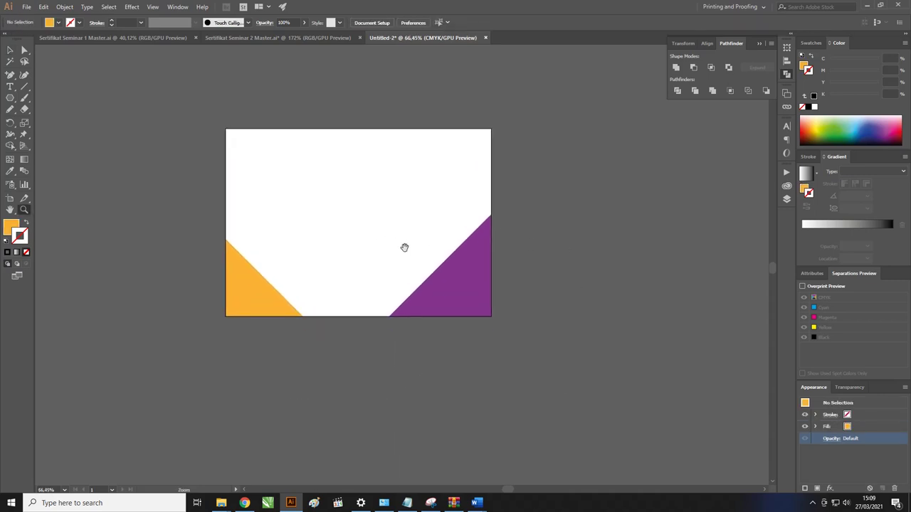
click(430, 309)
key(v)
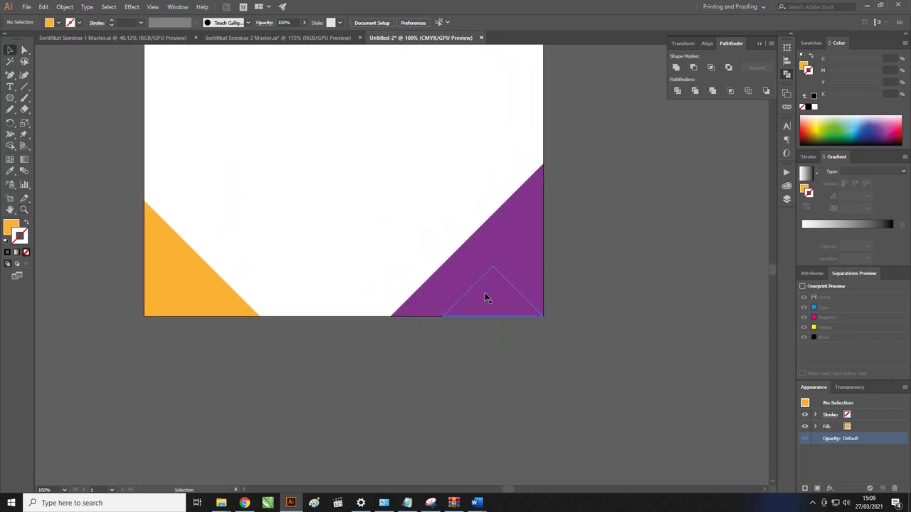
click(476, 306)
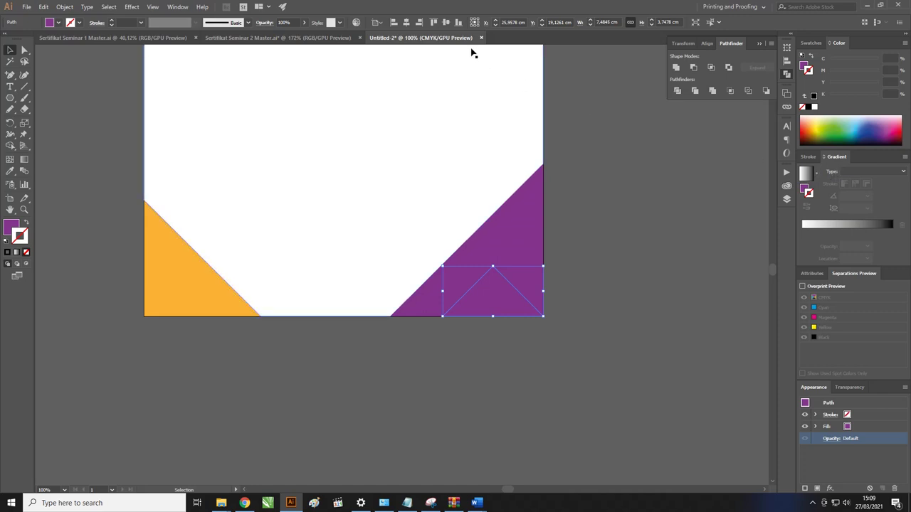
click(169, 8)
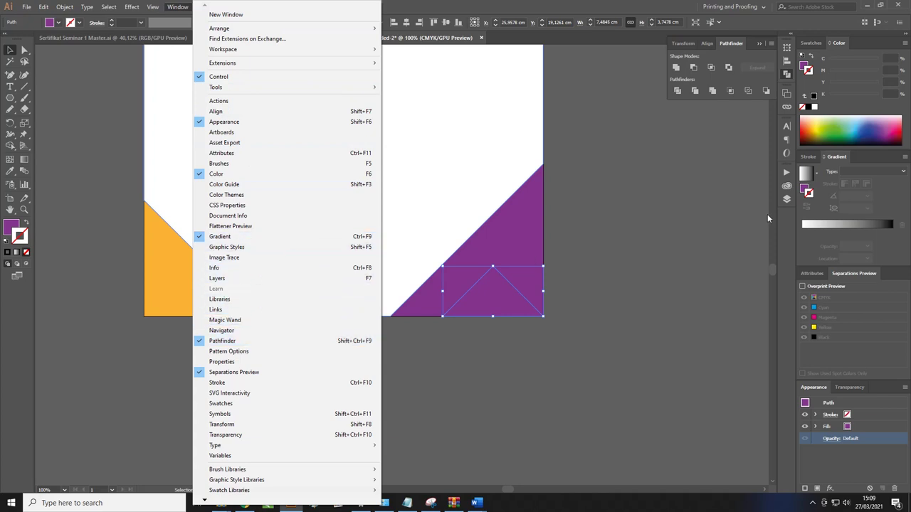
- Fill the small triangle with a linear gradient from purple to a darker, black-tinted purple
click(809, 188)
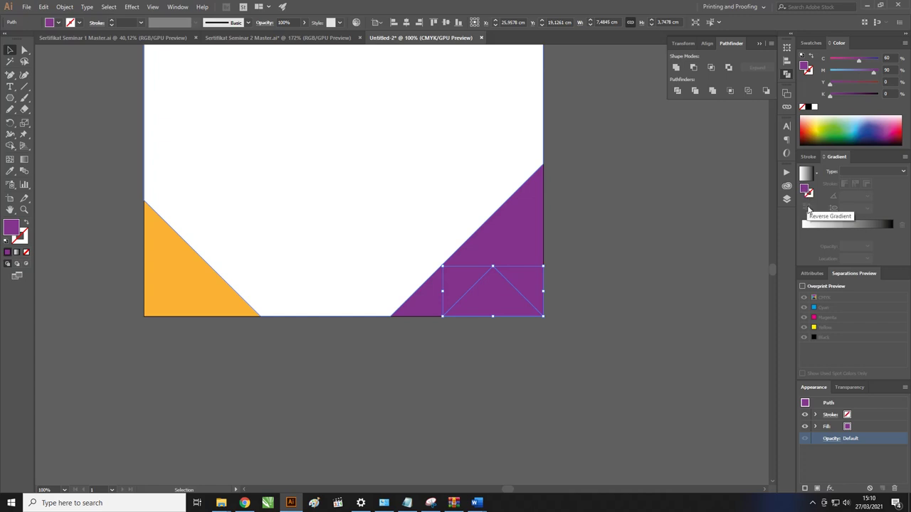
click(813, 228)
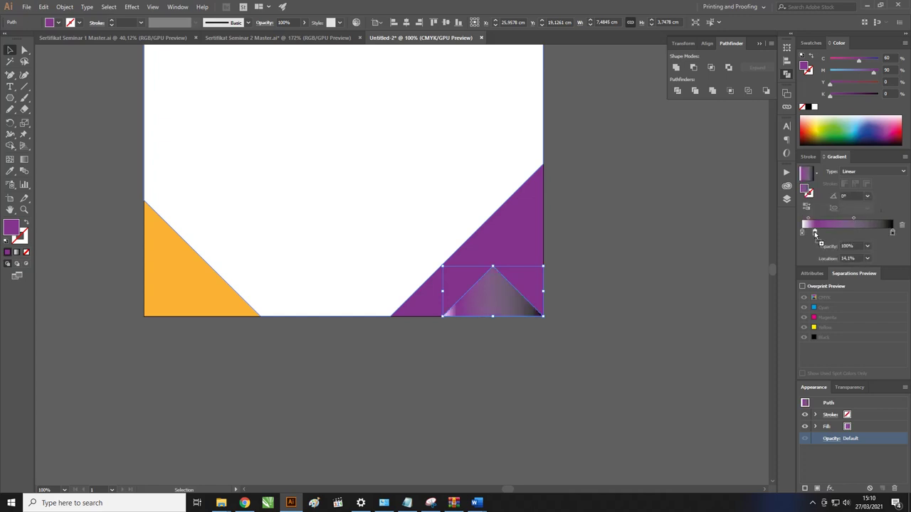
click(803, 232)
click(901, 226)
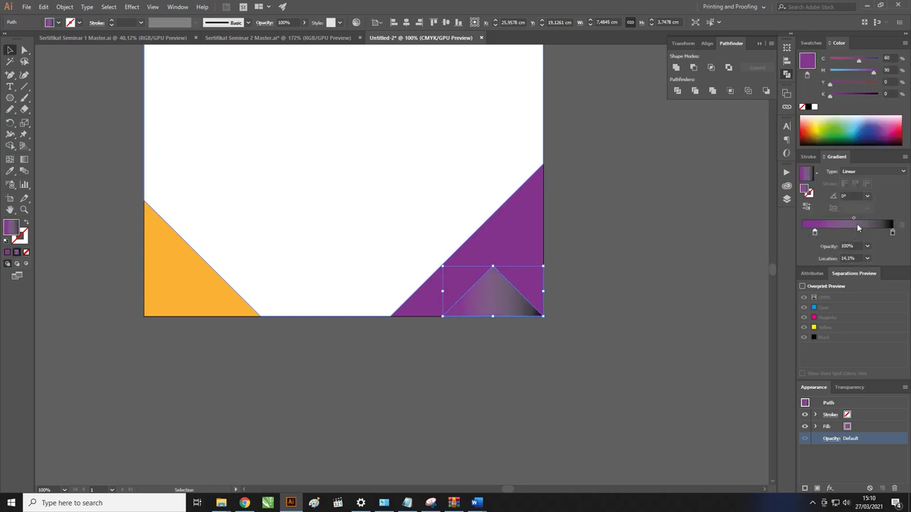
drag(814, 232, 878, 232)
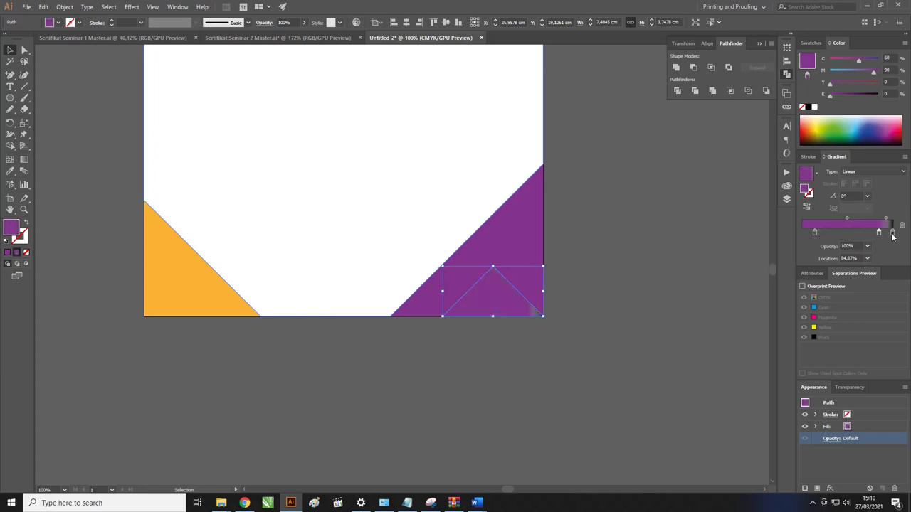
click(892, 232)
click(903, 227)
drag(879, 233, 892, 233)
click(892, 233)
drag(835, 97, 845, 96)
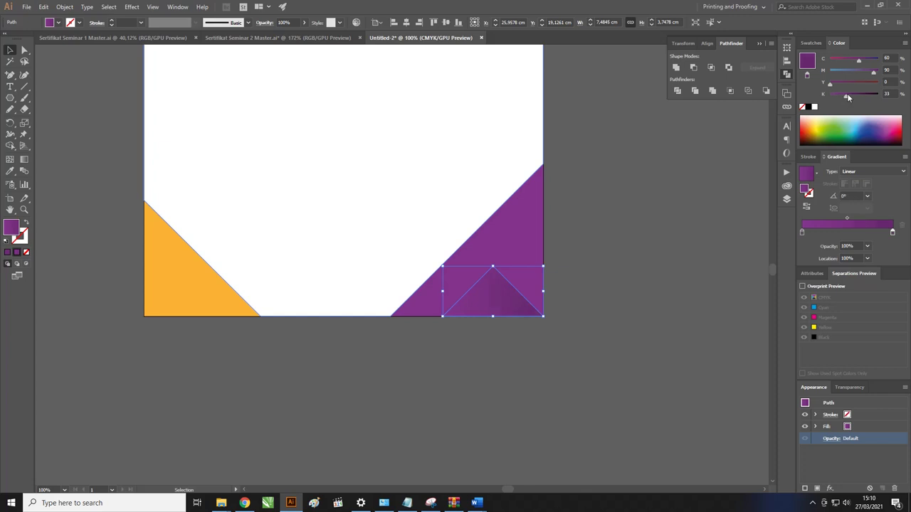
drag(848, 94, 851, 95)
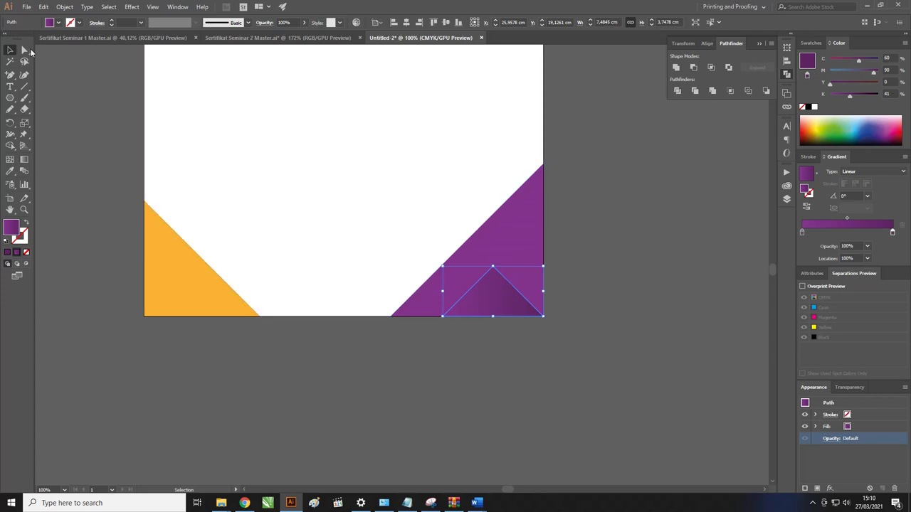
- Angle the gradient diagonally from lower left to upper right across the triangle
click(24, 158)
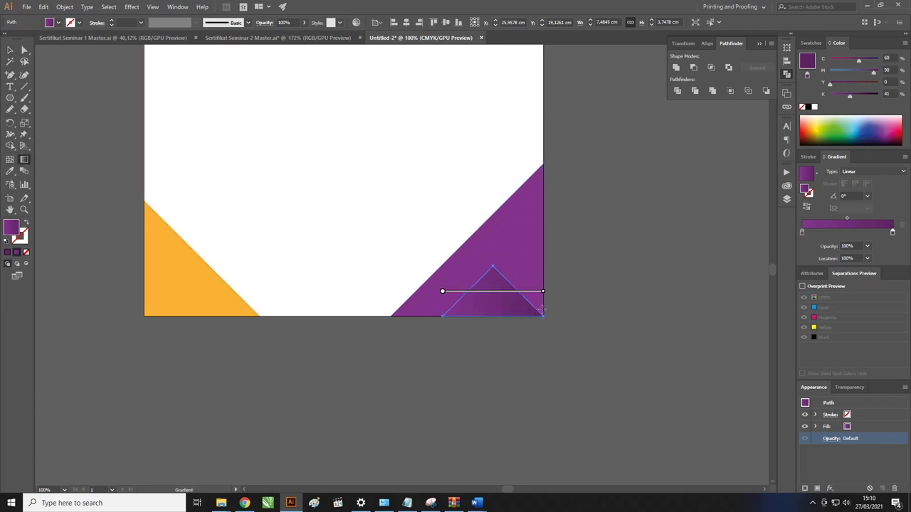
drag(528, 282, 481, 321)
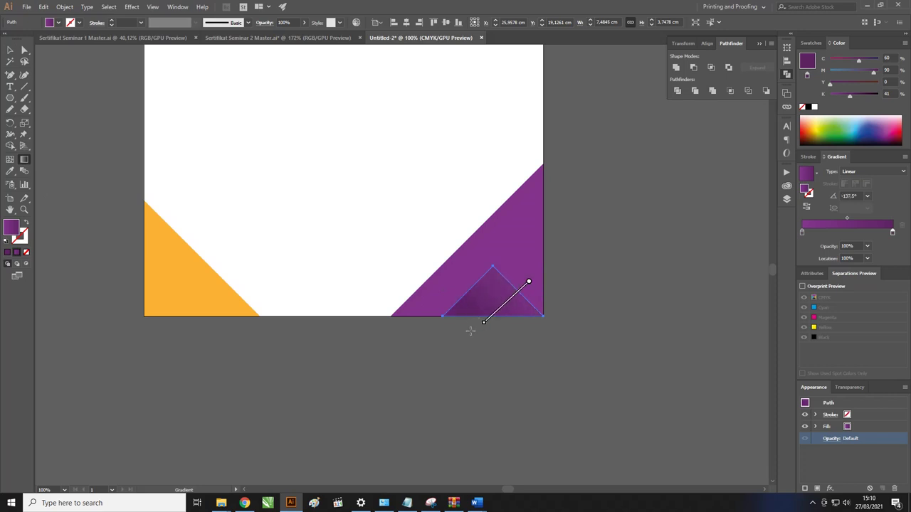
mouse_move(470, 331)
mouse_down()
mouse_move(506, 313)
mouse_move(536, 274)
mouse_up()
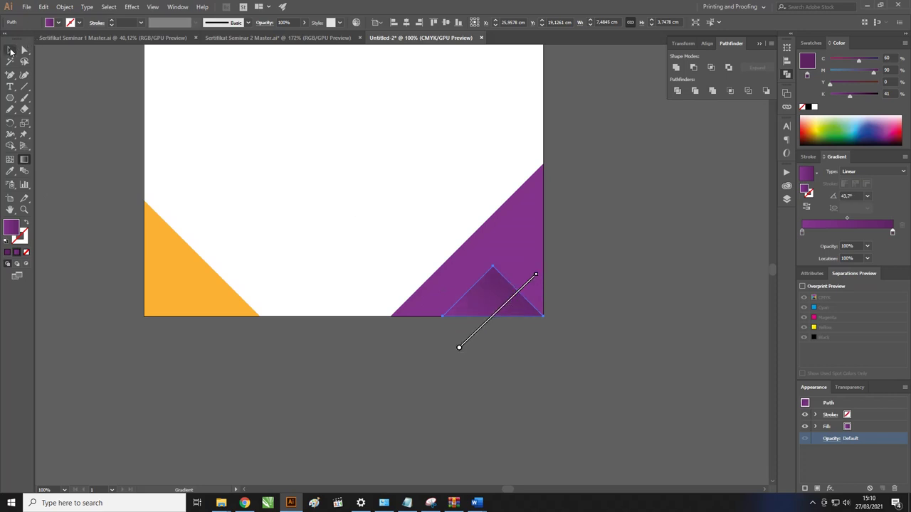
click(11, 50)
click(646, 264)
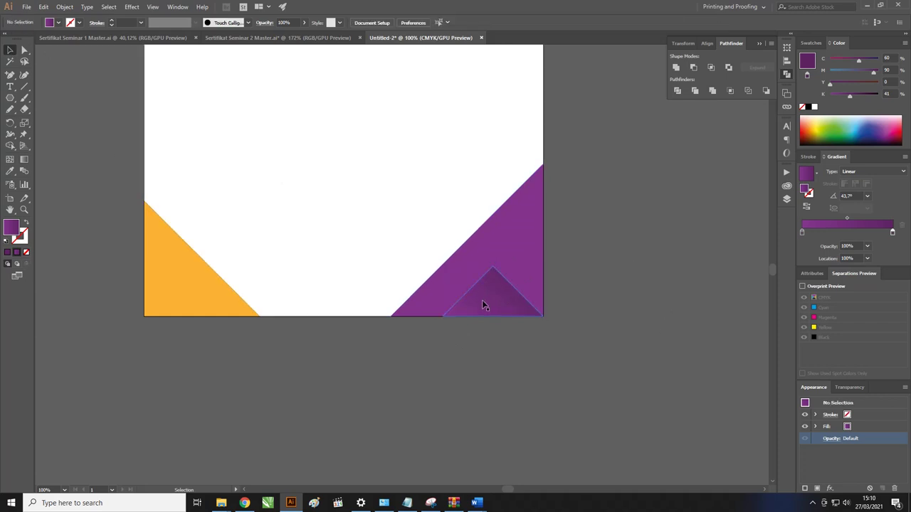
key(ctrl+space)
- Copy the shaded gradient onto the right-hand purple piece with the Eyedropper and reverse its direction
drag(475, 295, 506, 275)
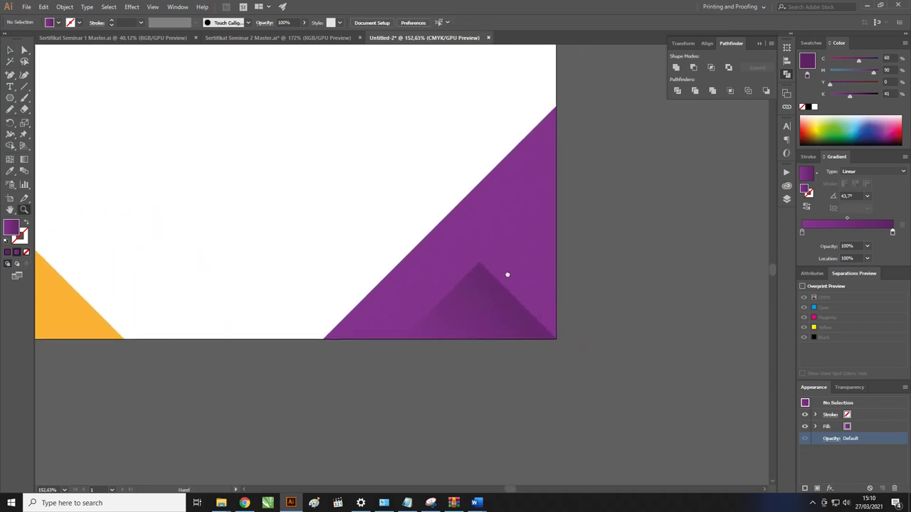
click(530, 272)
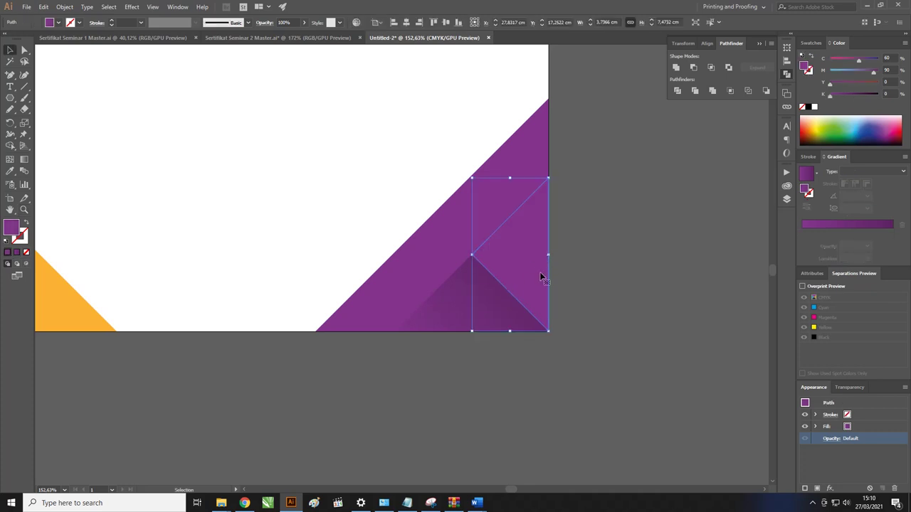
key(i)
click(488, 283)
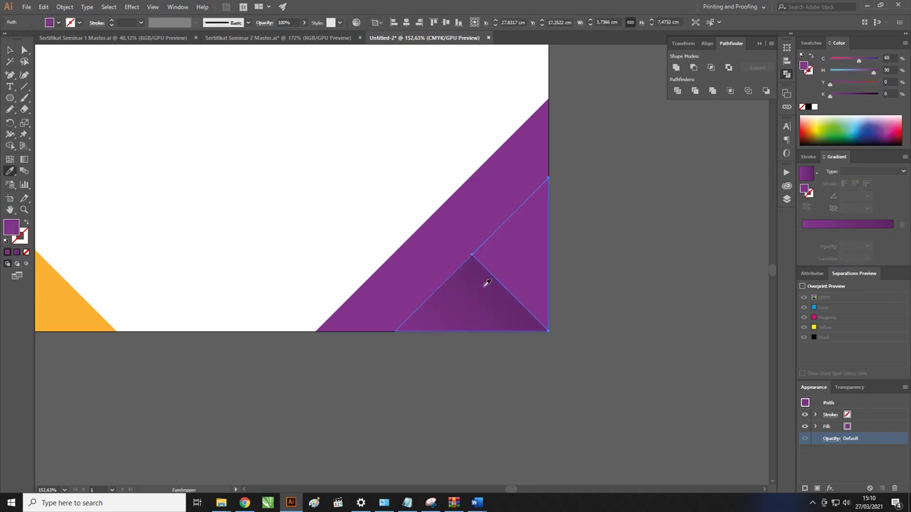
click(487, 283)
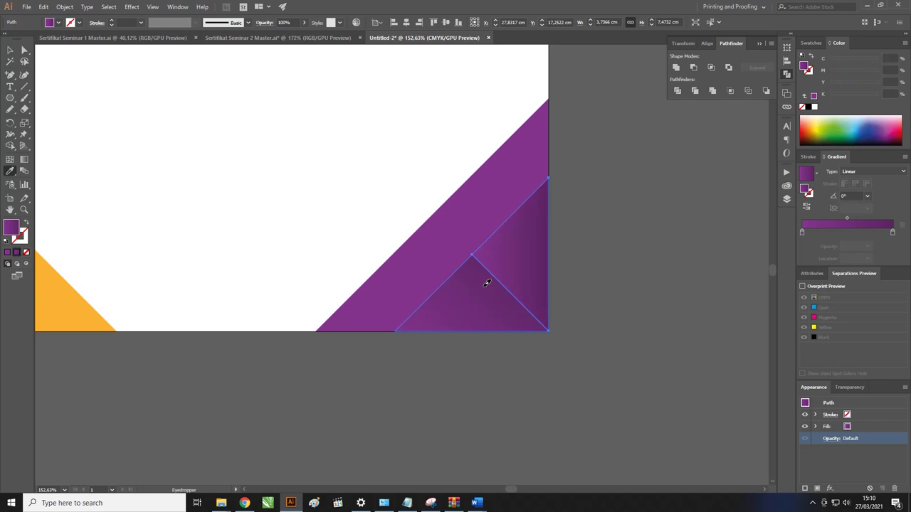
key(g)
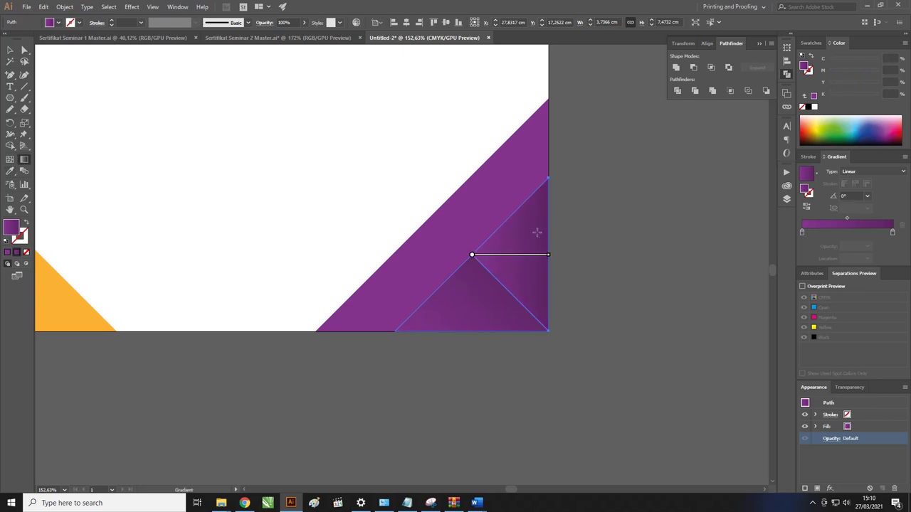
drag(536, 233, 491, 297)
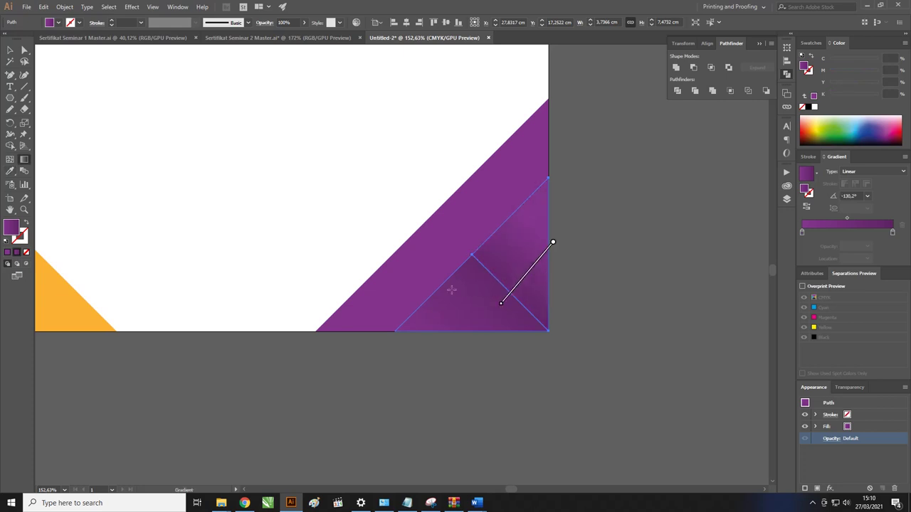
drag(482, 296, 550, 219)
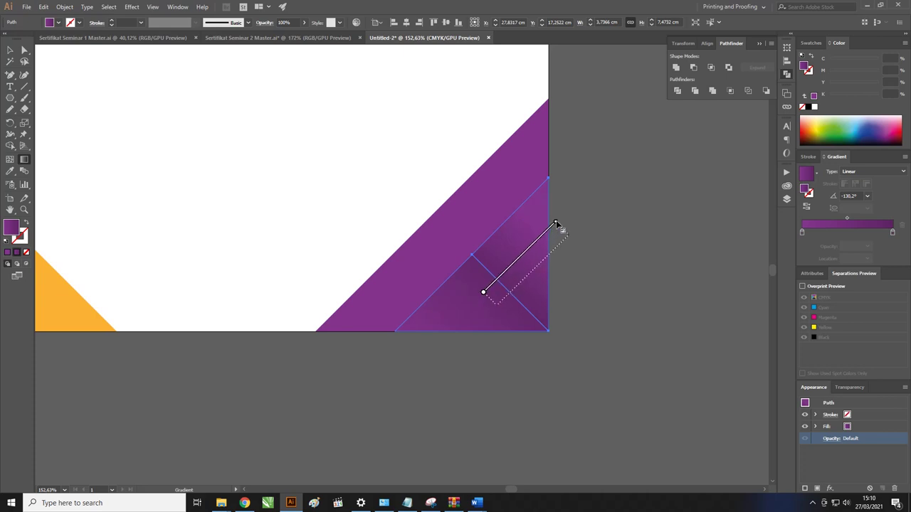
key(v)
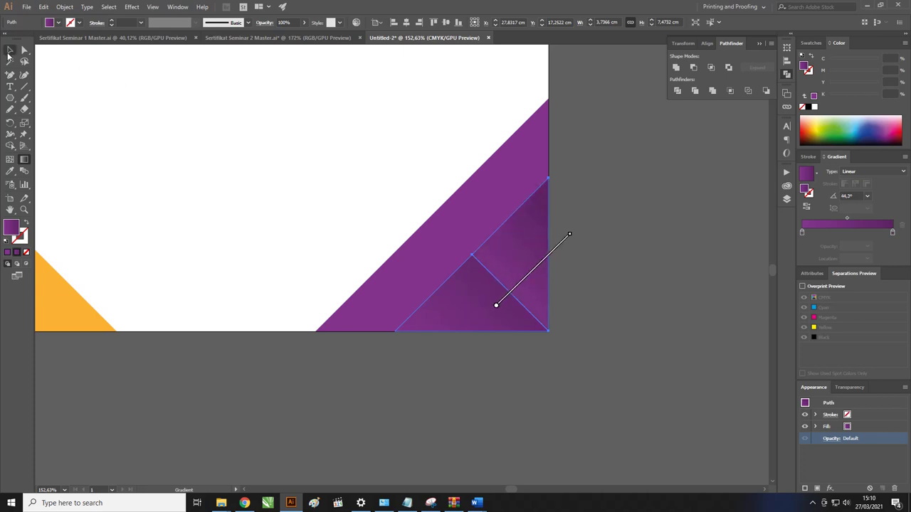
click(640, 270)
- Zoom out and select the small orange triangle at the bottom-left
key(z)
drag(569, 239, 492, 261)
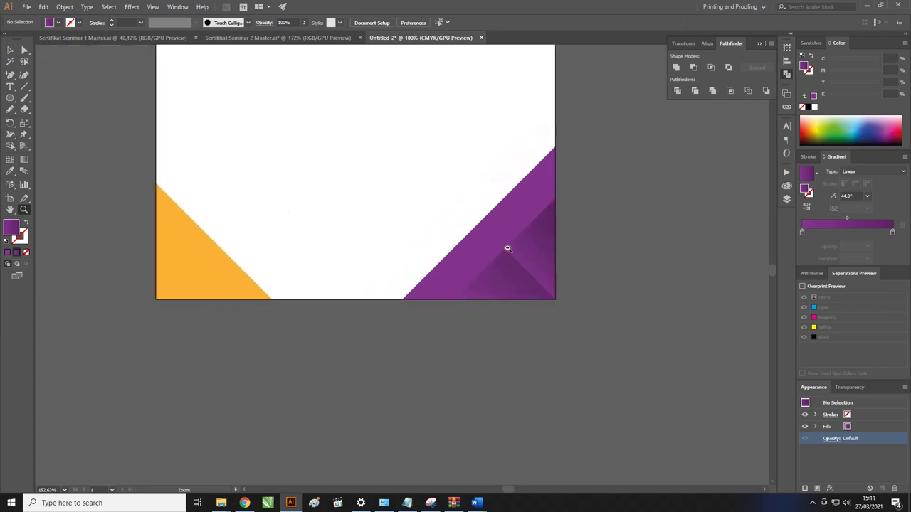
key(v)
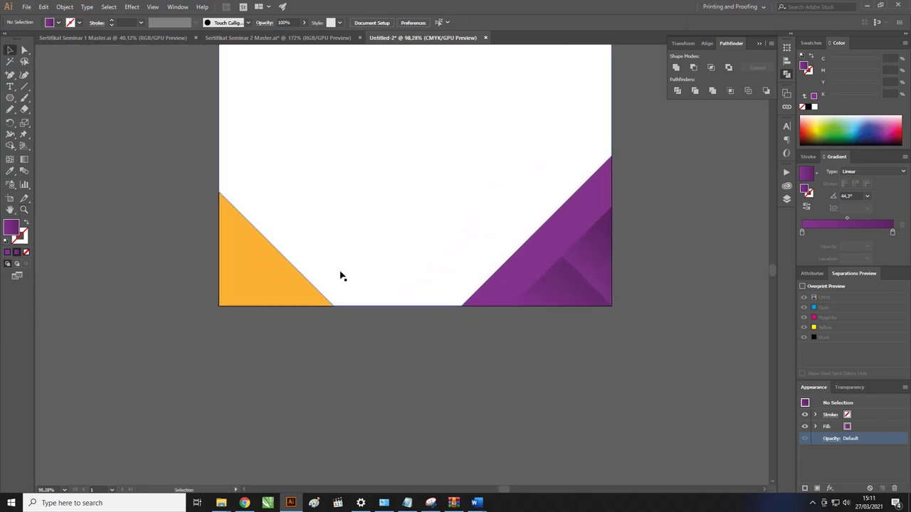
click(287, 285)
click(254, 293)
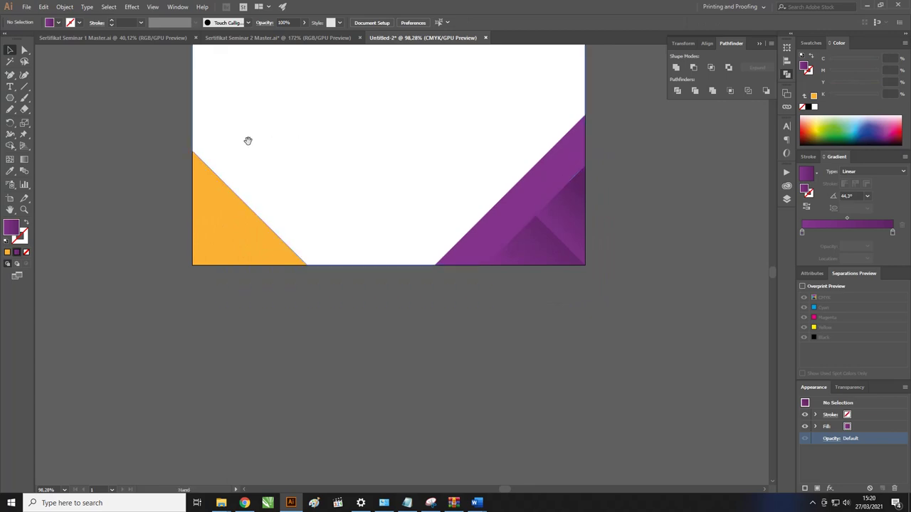
drag(246, 141, 220, 174)
click(206, 284)
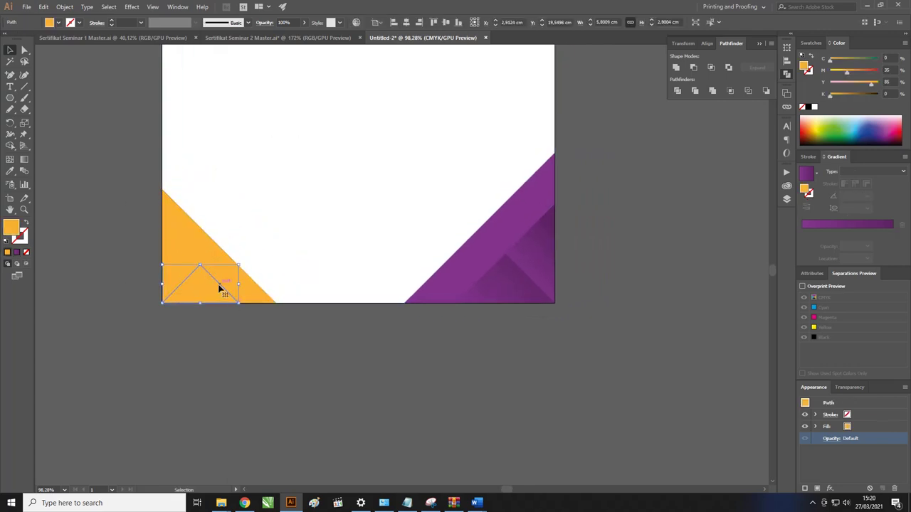
- Fill the small bottom-left triangle with a gradient and delete its purple stop
click(811, 225)
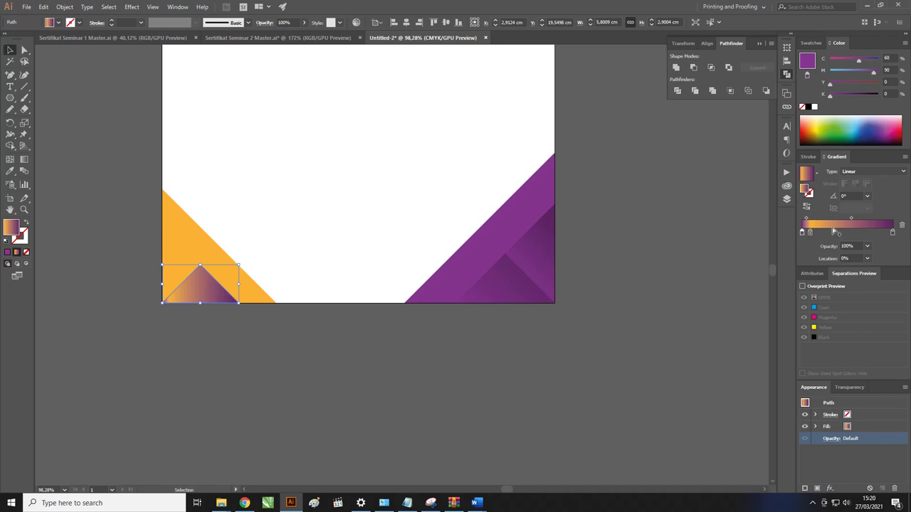
click(901, 225)
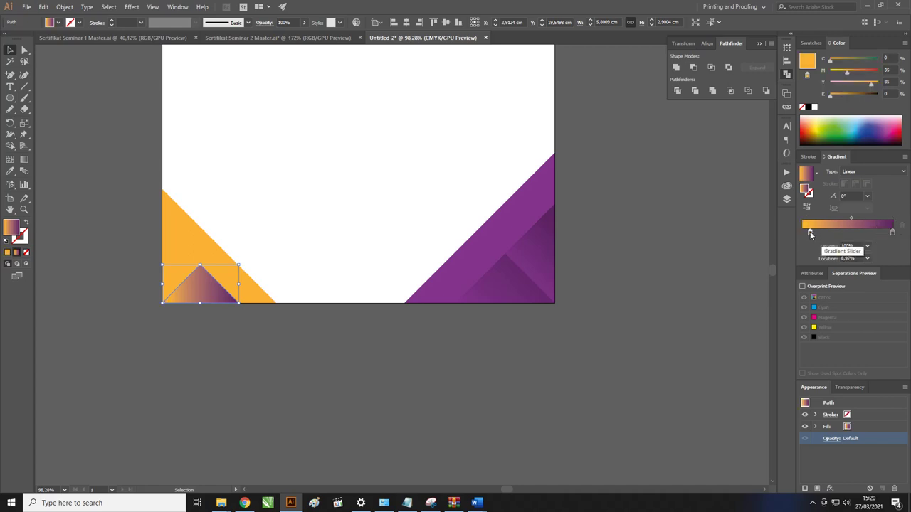
drag(810, 233, 824, 233)
click(862, 233)
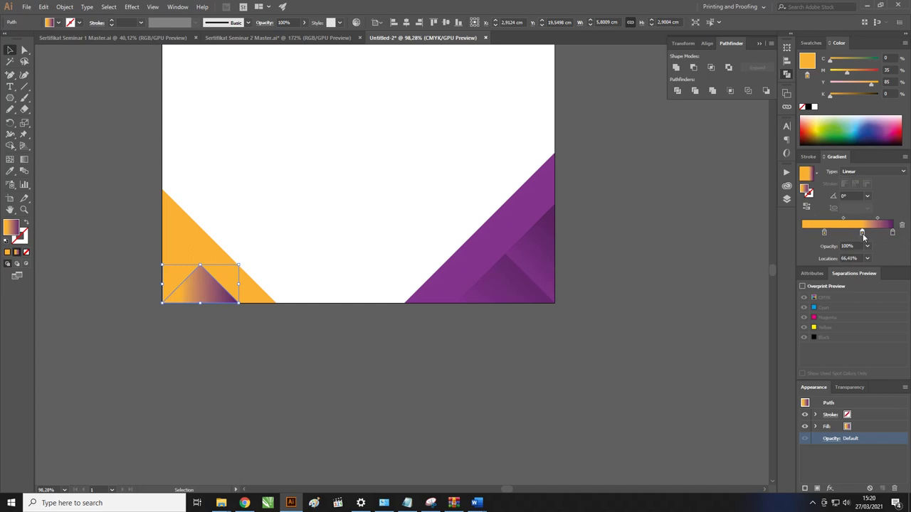
click(893, 233)
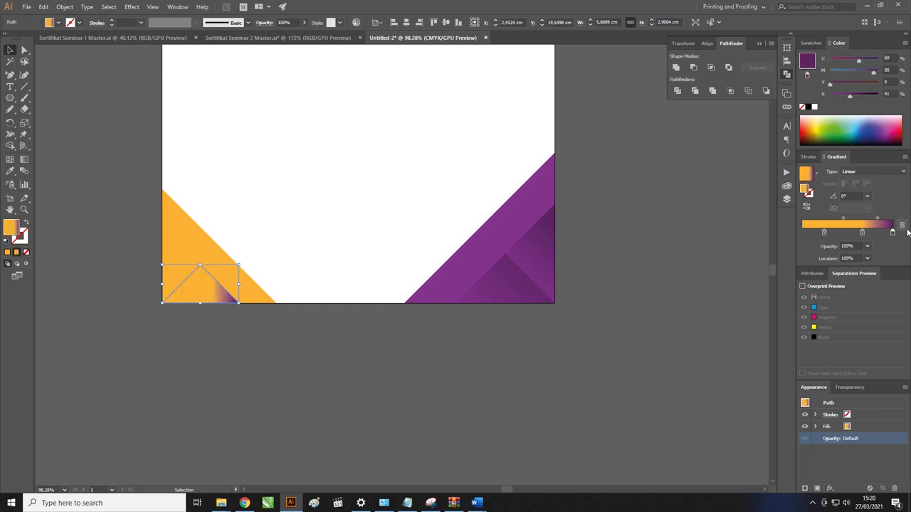
click(903, 226)
- Move the two orange stops to the gradient ends and darken the end stop with more black and magenta
drag(864, 234, 901, 229)
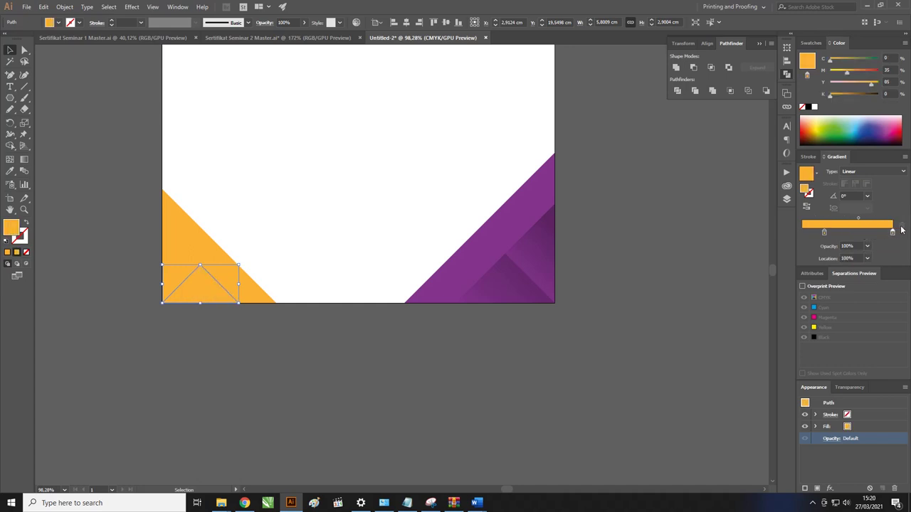
drag(826, 233, 768, 230)
double_click(894, 233)
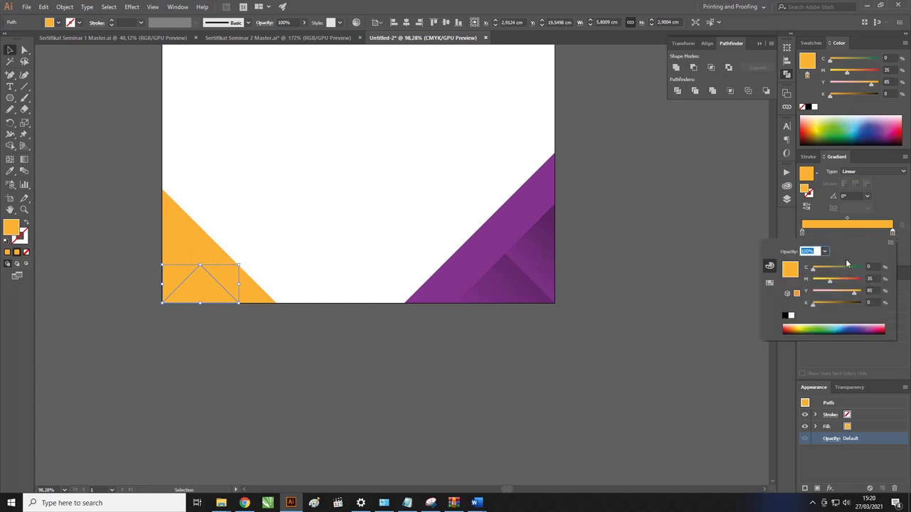
drag(814, 304, 819, 305)
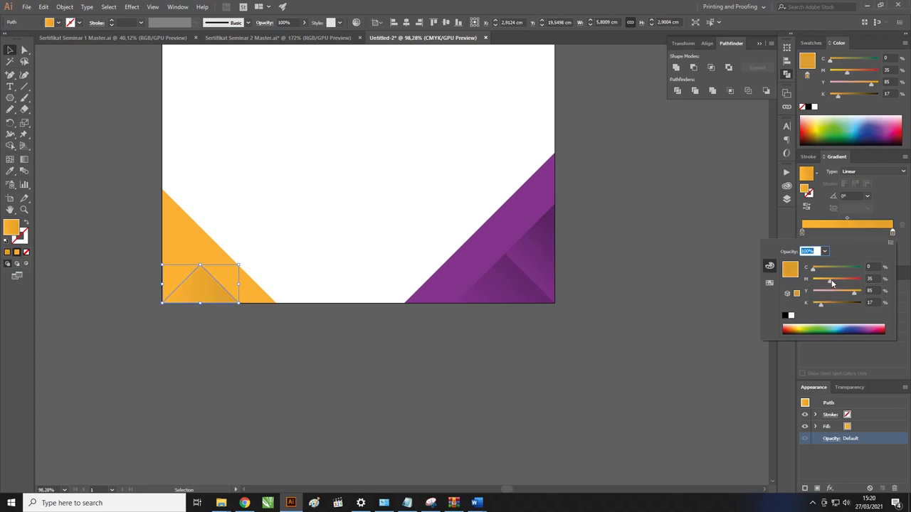
drag(831, 279, 838, 283)
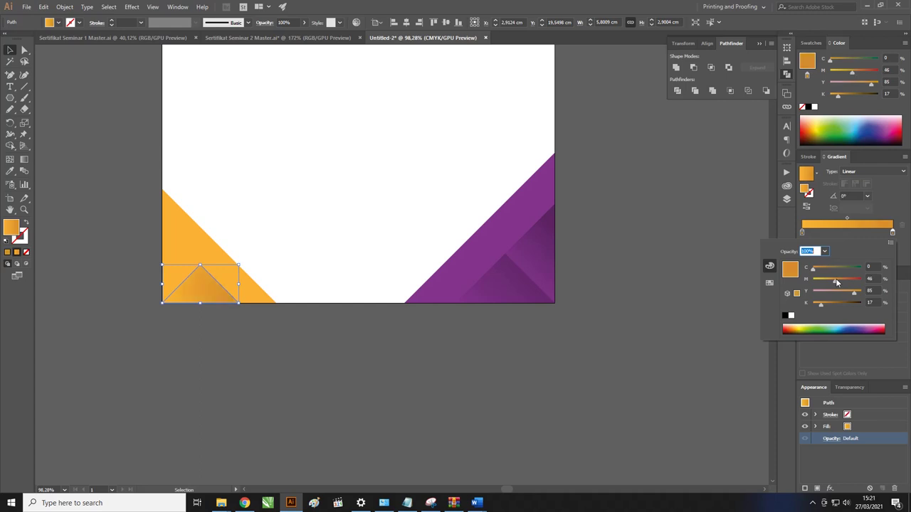
- Angle the orange gradient diagonally across the small triangle, then deselect it
click(22, 165)
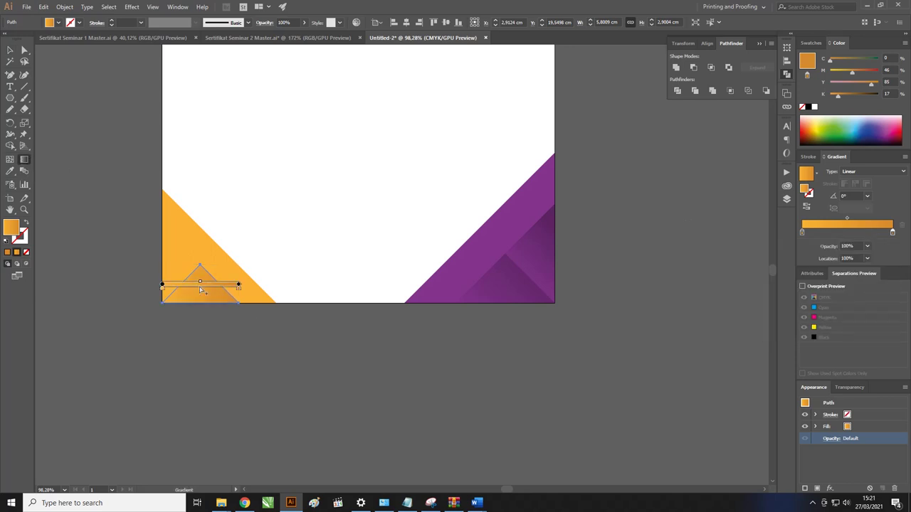
drag(214, 313, 178, 280)
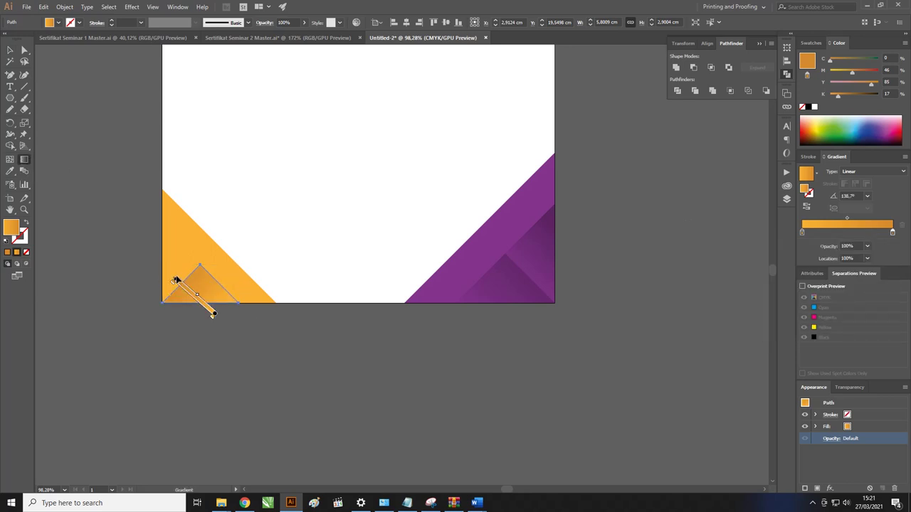
click(10, 49)
click(50, 101)
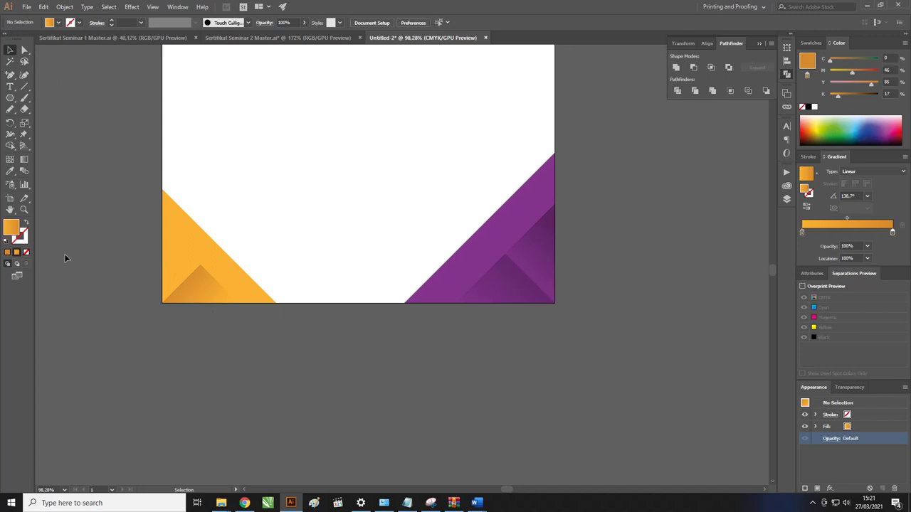
- Eyedropper the bottom triangle's orange gradient onto the left-edge inner triangle and angle it
click(182, 269)
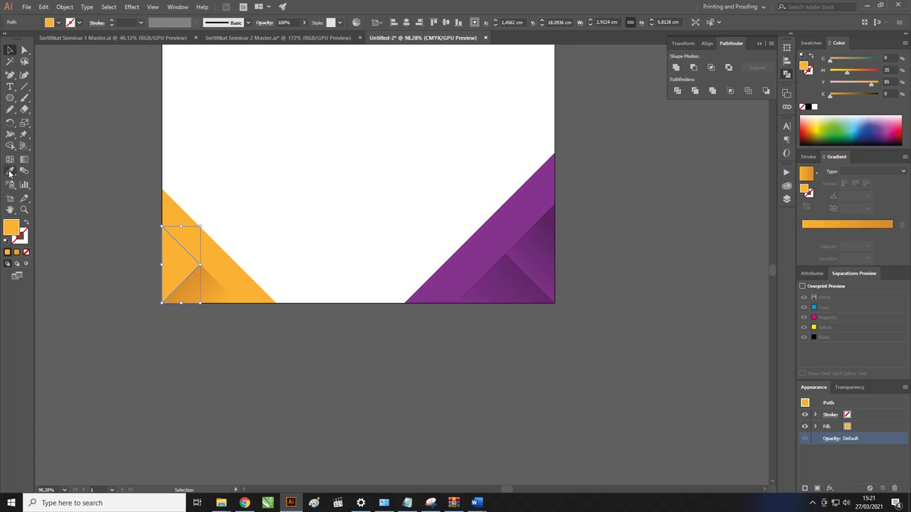
click(10, 171)
click(218, 294)
click(203, 274)
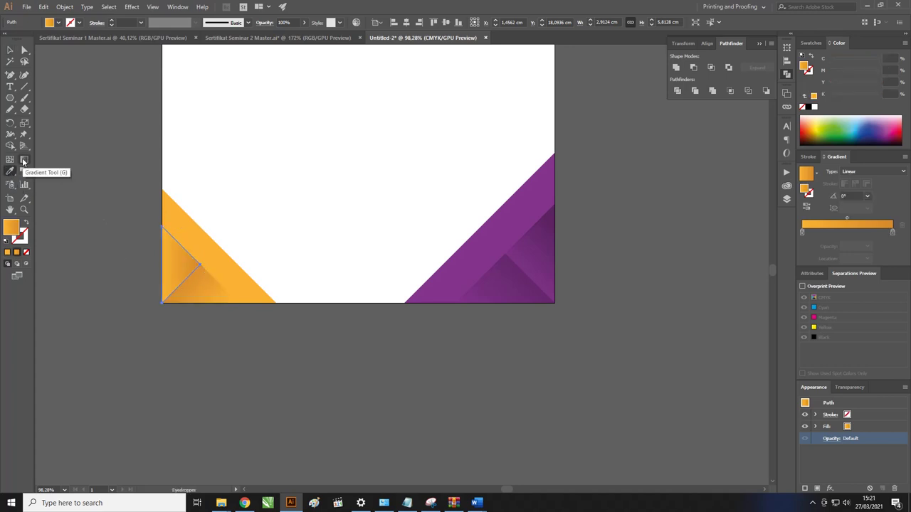
click(24, 160)
drag(151, 254, 200, 291)
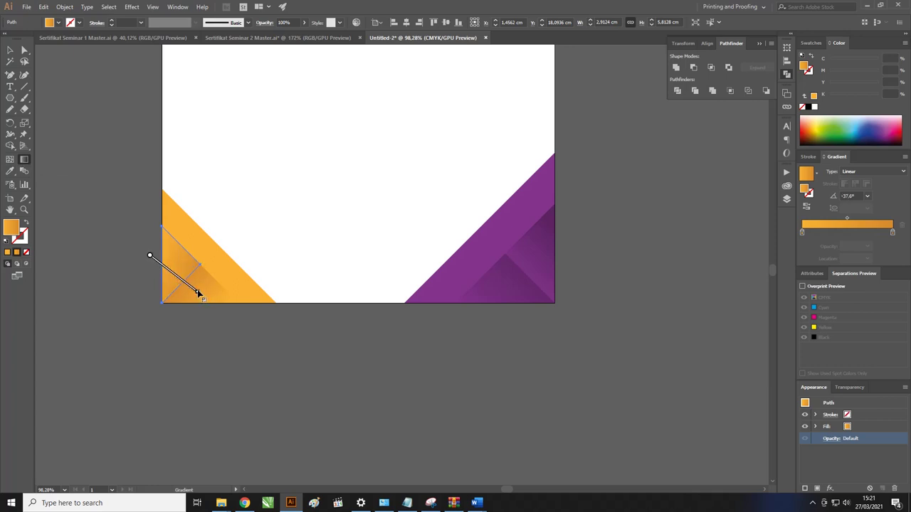
click(10, 50)
click(95, 139)
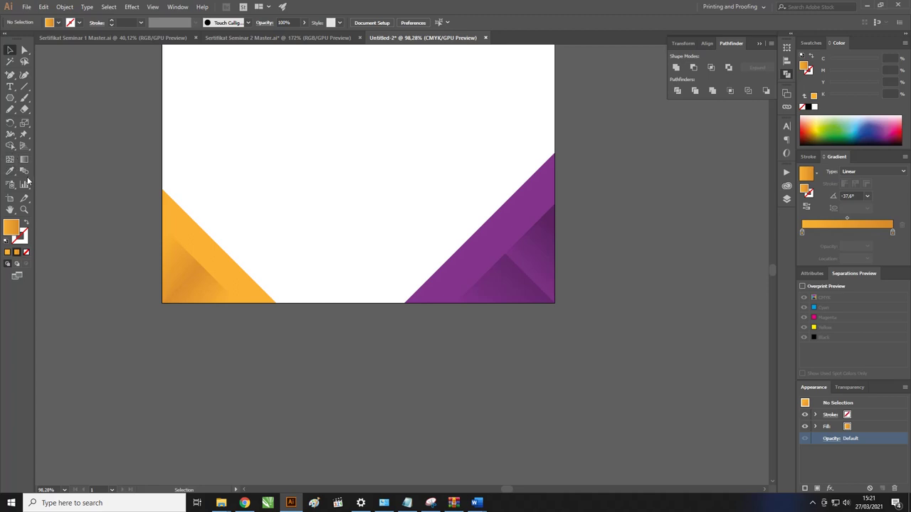
- Reverse the left triangle's gradient so its dark end faces the corner
click(173, 264)
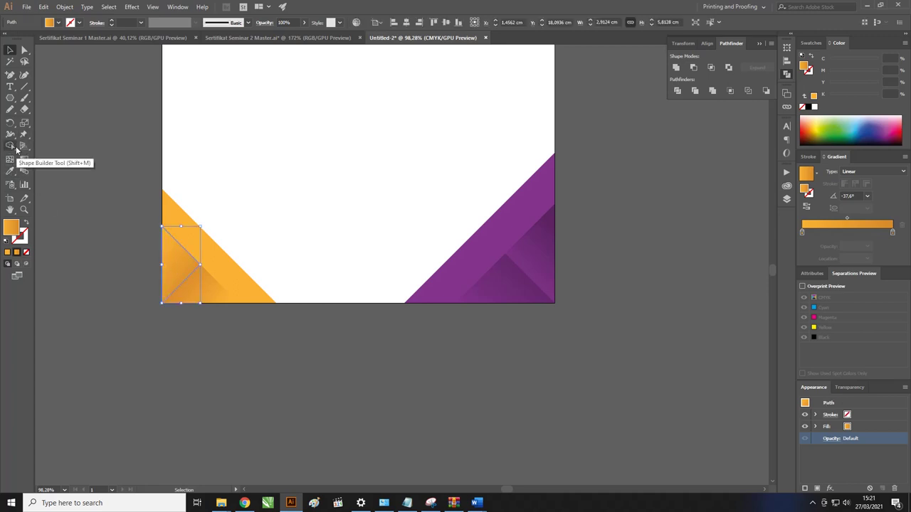
click(24, 160)
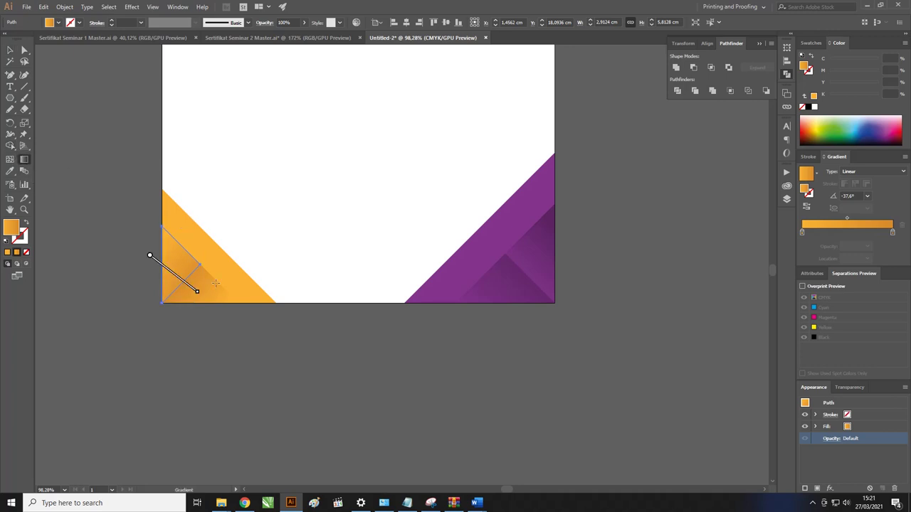
drag(197, 288, 147, 253)
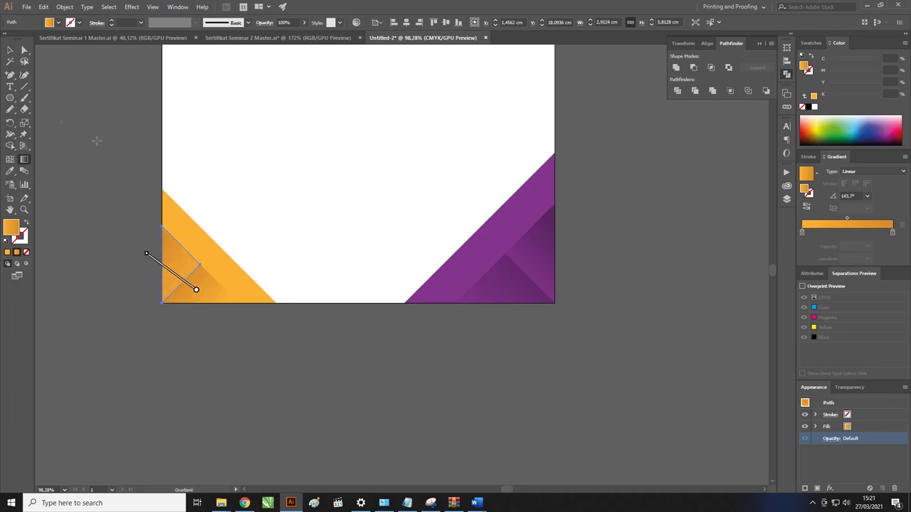
click(10, 50)
click(98, 156)
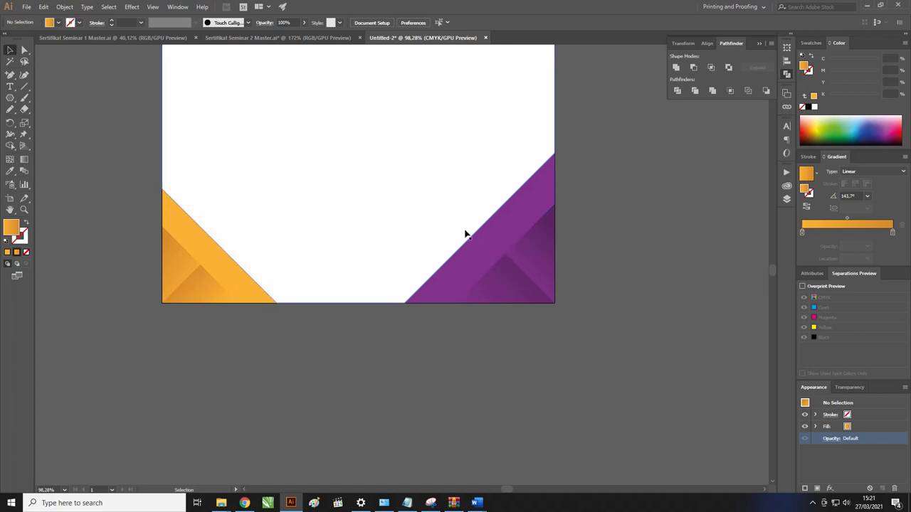
- Draw a thin ellipse near the page centre and tilt it diagonally
scroll(449, 187, right, 2)
scroll(429, 211, up, 2)
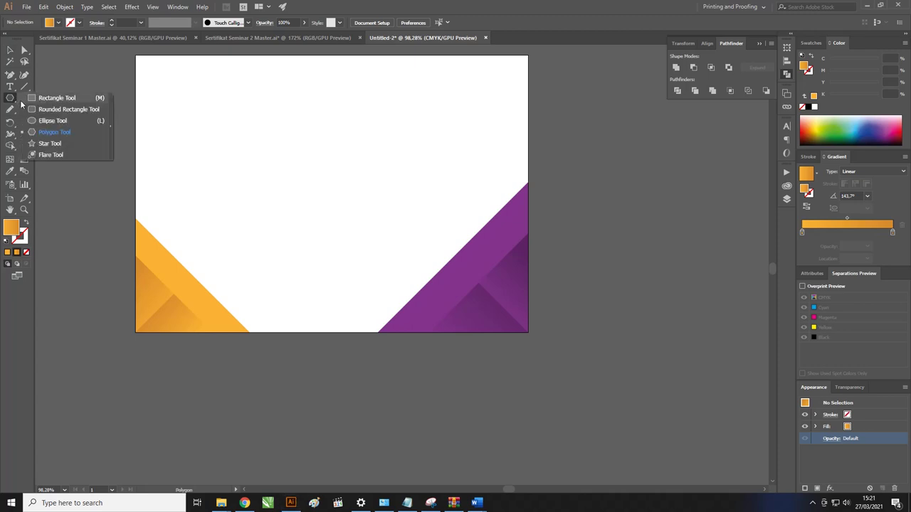
drag(12, 101, 40, 126)
mouse_move(318, 278)
mouse_down()
mouse_move(344, 137)
mouse_move(390, 153)
mouse_up()
click(9, 49)
drag(349, 189, 364, 199)
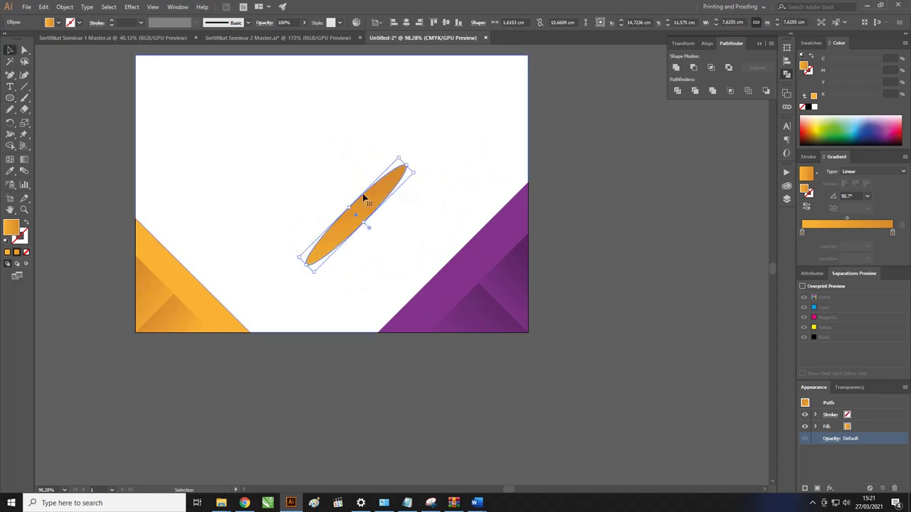
- Give the ellipse a black fill with no outline and nudge it down-right
key(d)
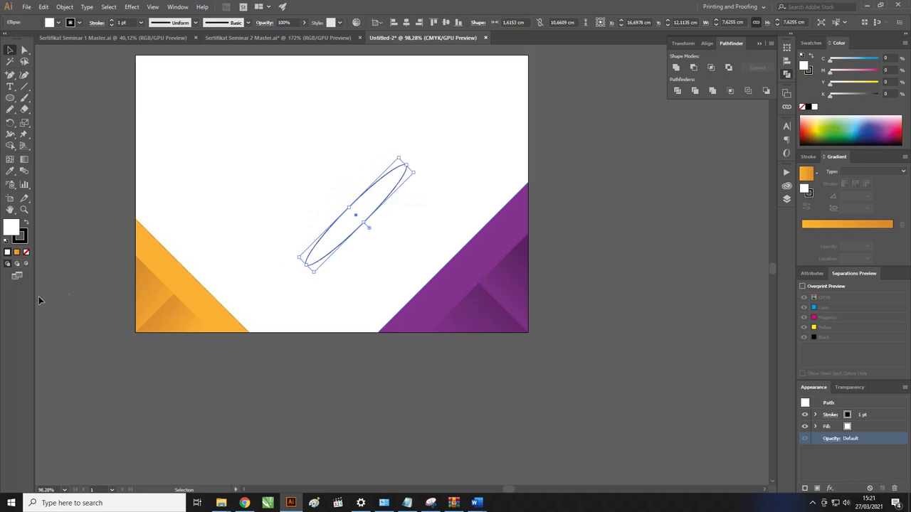
click(27, 224)
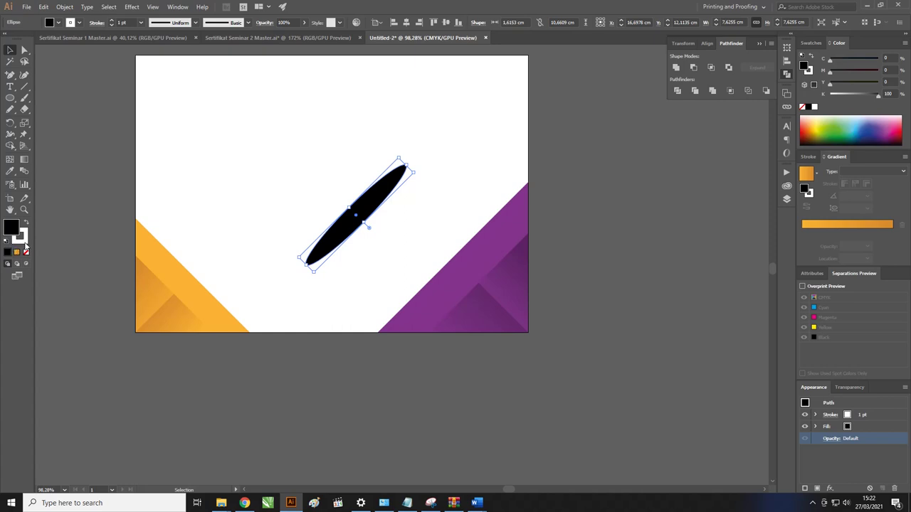
click(27, 252)
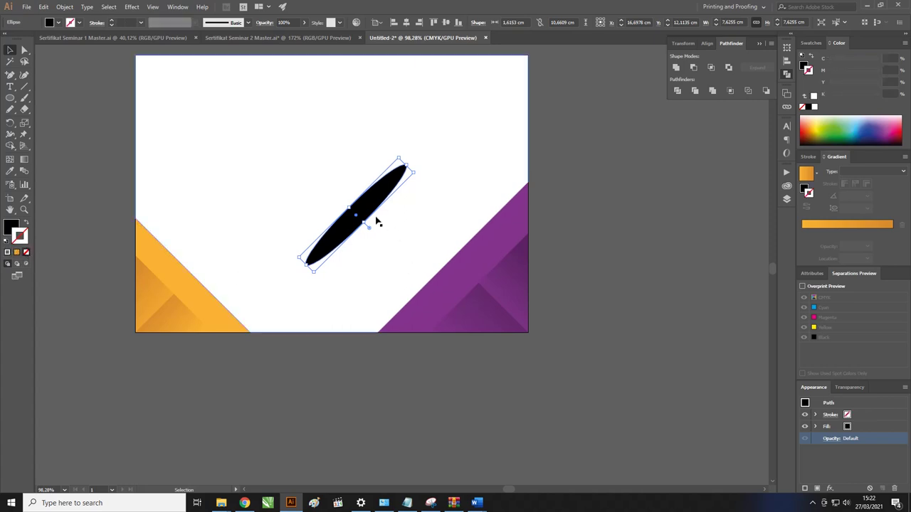
drag(339, 205, 360, 218)
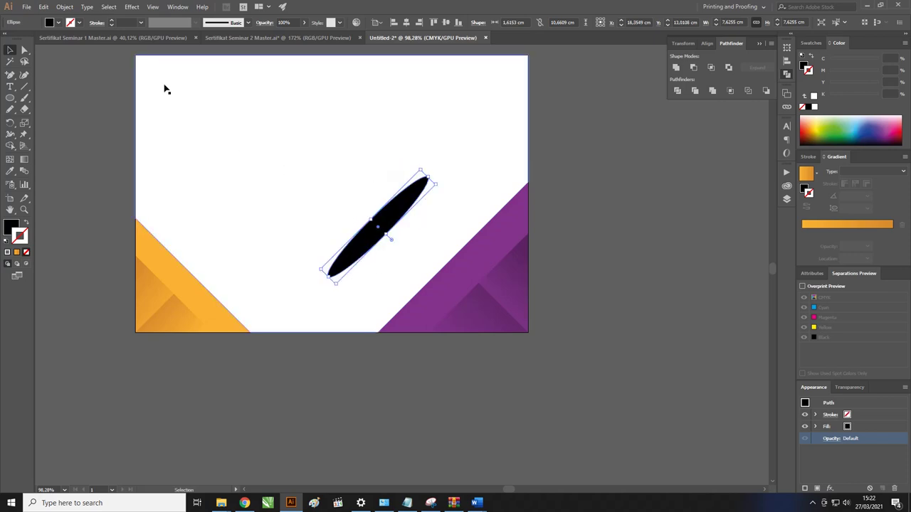
- Apply a Gaussian Blur of about 54.8 px to the ellipse and drag it onto the purple triangle
click(108, 7)
mouse_move(131, 7)
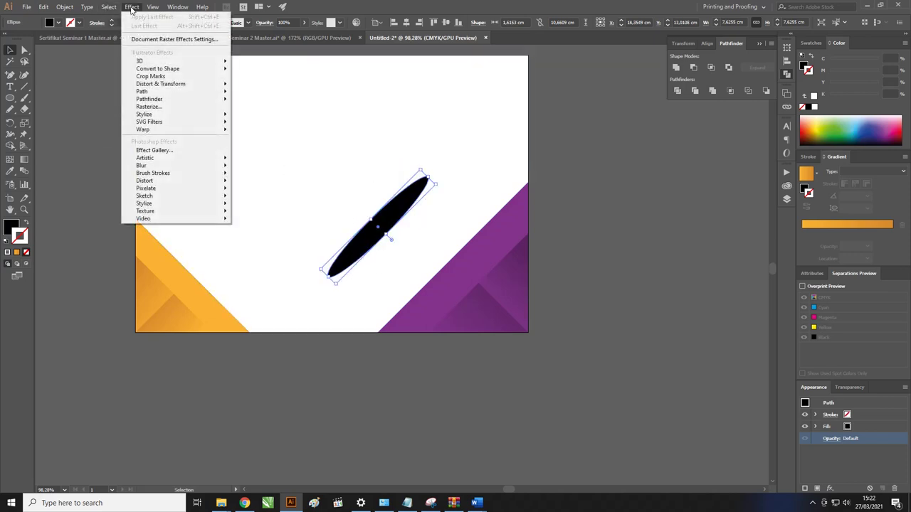
mouse_move(141, 165)
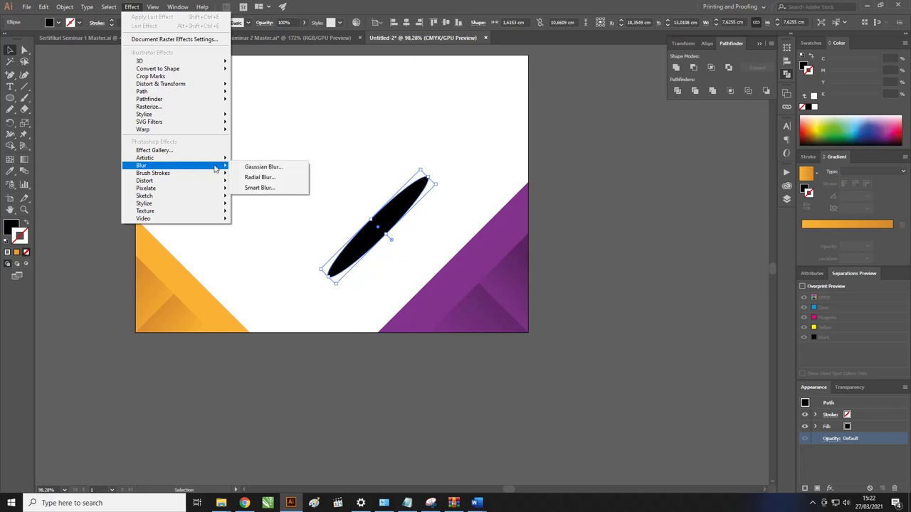
click(254, 167)
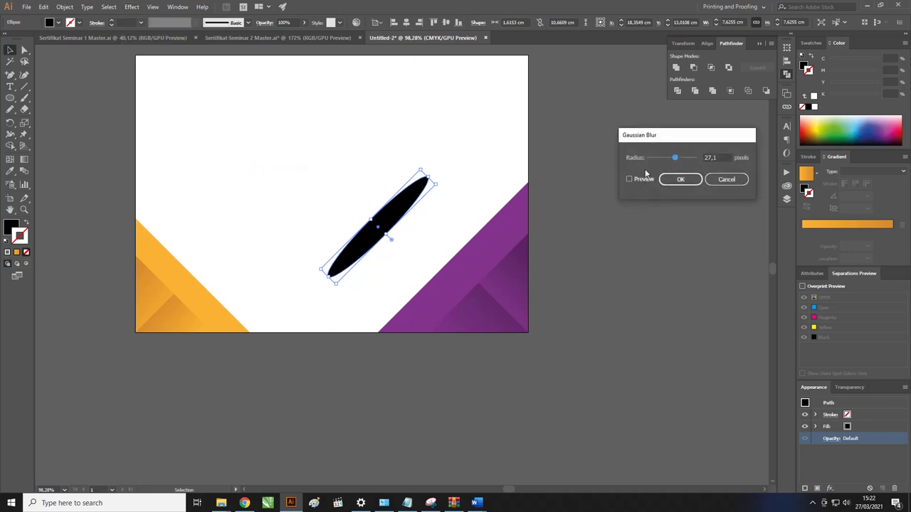
drag(648, 139, 467, 176)
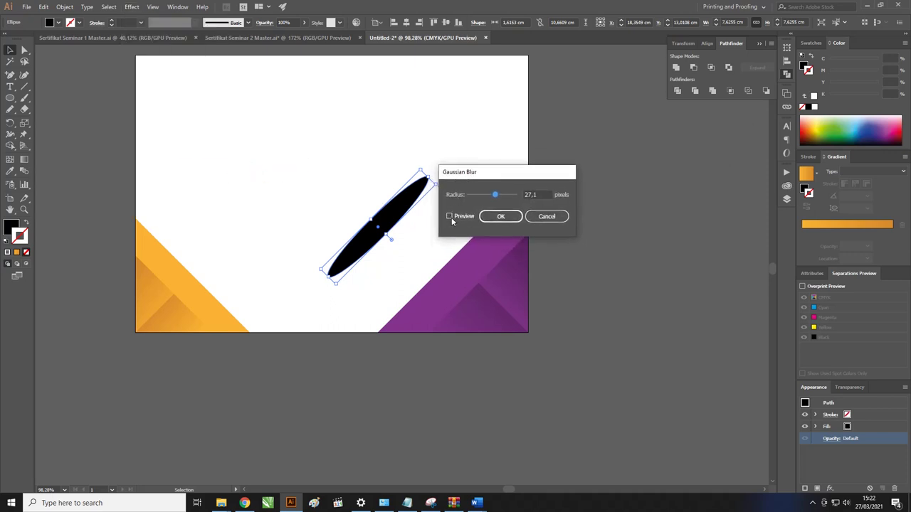
click(449, 215)
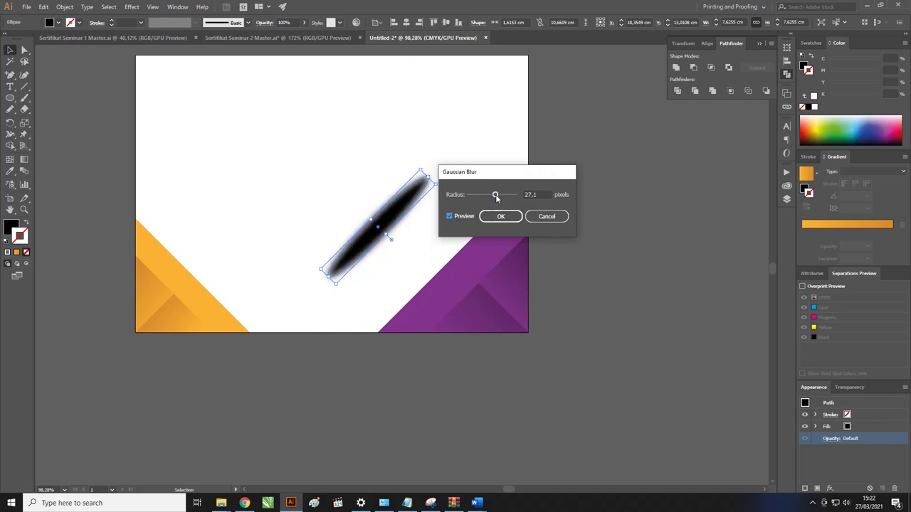
drag(495, 194, 505, 195)
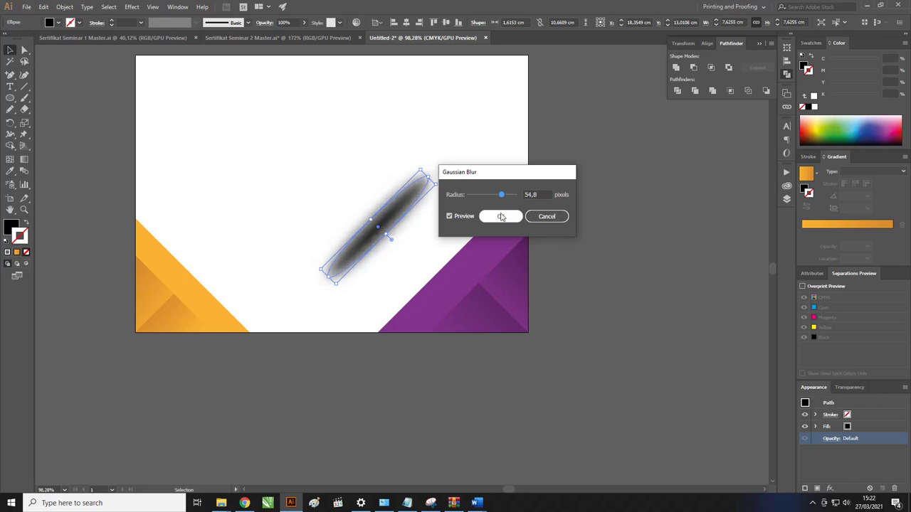
click(501, 217)
drag(396, 214, 496, 274)
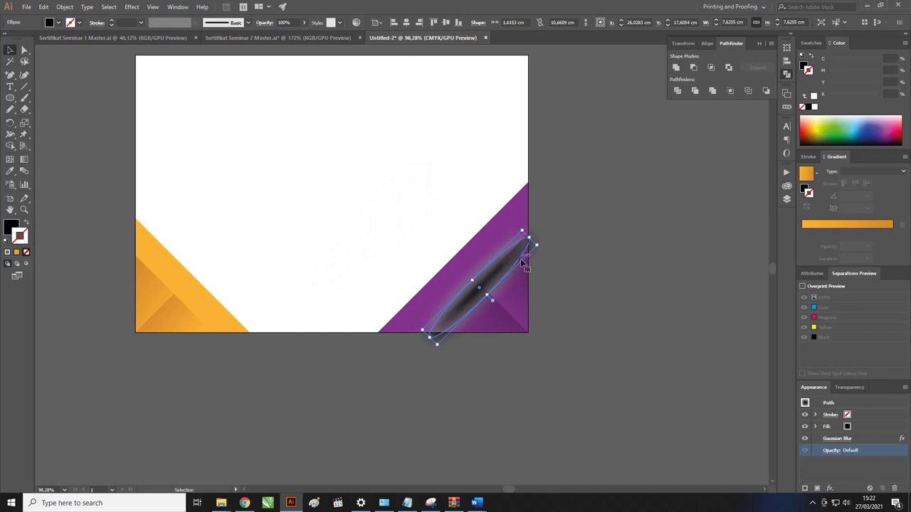
- Set the blurred ellipse's blend mode to Multiply in the Appearance panel
click(837, 452)
drag(817, 386, 621, 156)
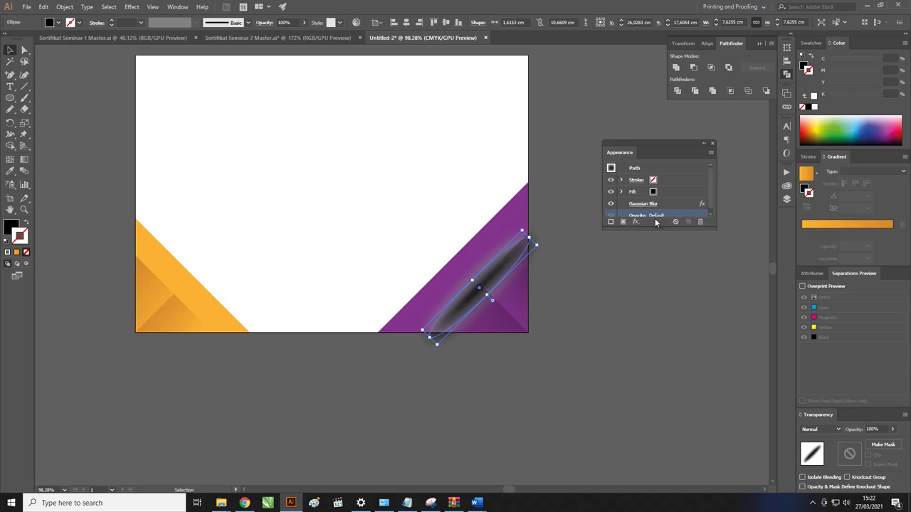
scroll(712, 207, down, 1)
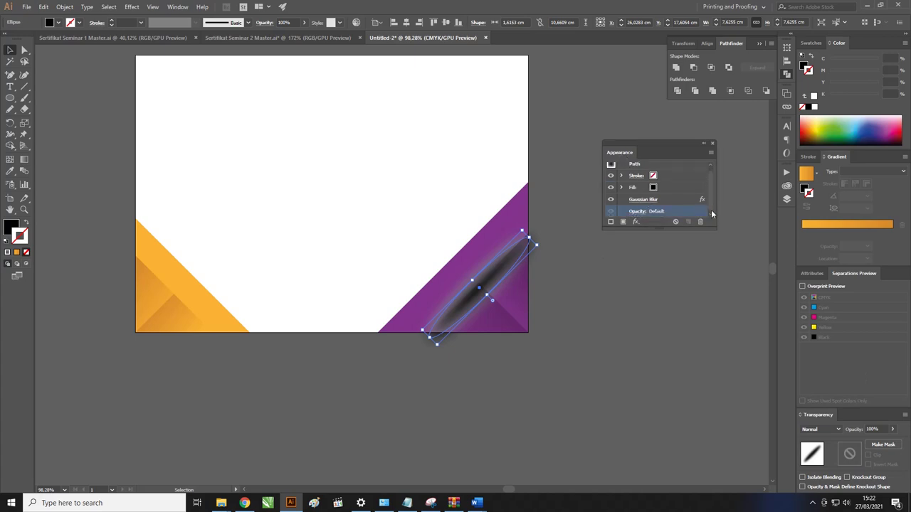
click(637, 212)
click(561, 229)
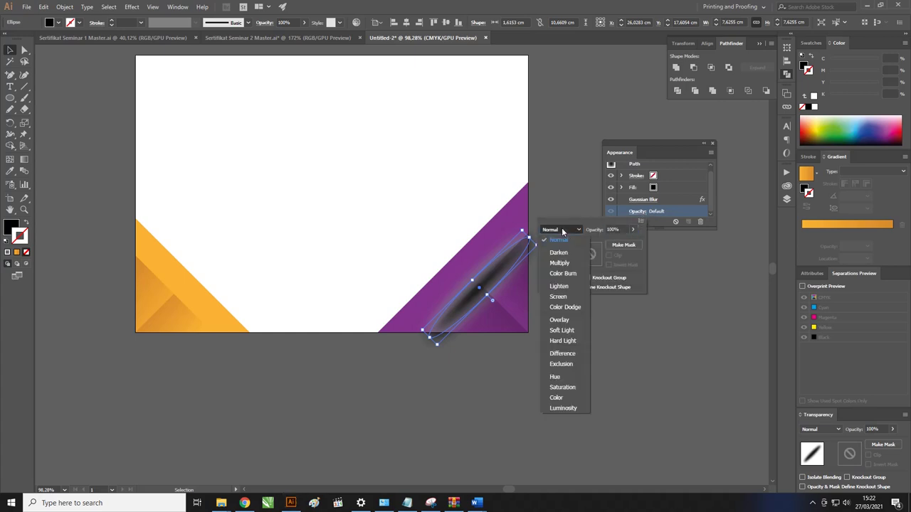
click(560, 264)
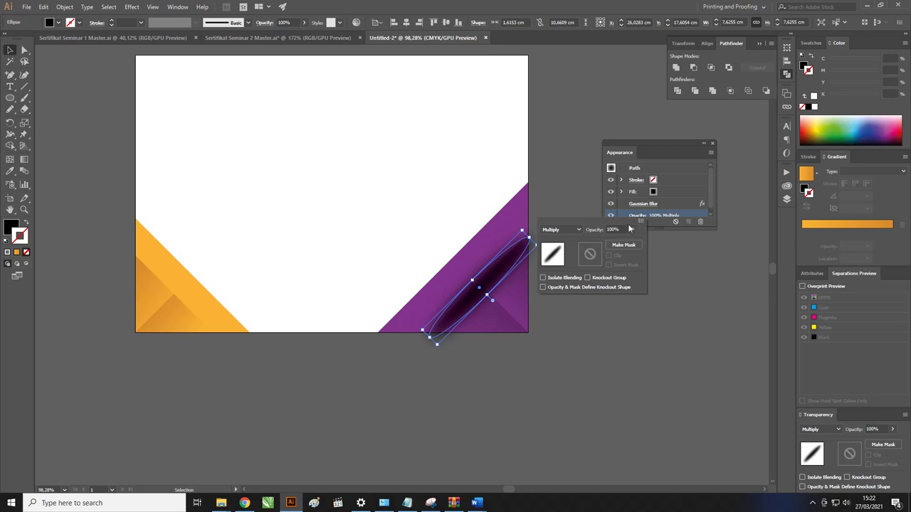
click(637, 154)
drag(503, 267, 509, 263)
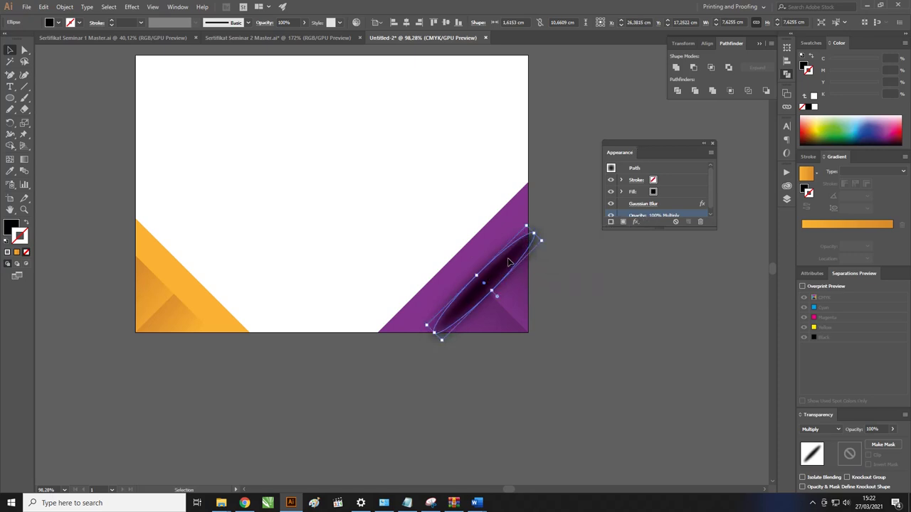
- Shorten the shadow ellipse from both ends to fit the purple triangle
key(a)
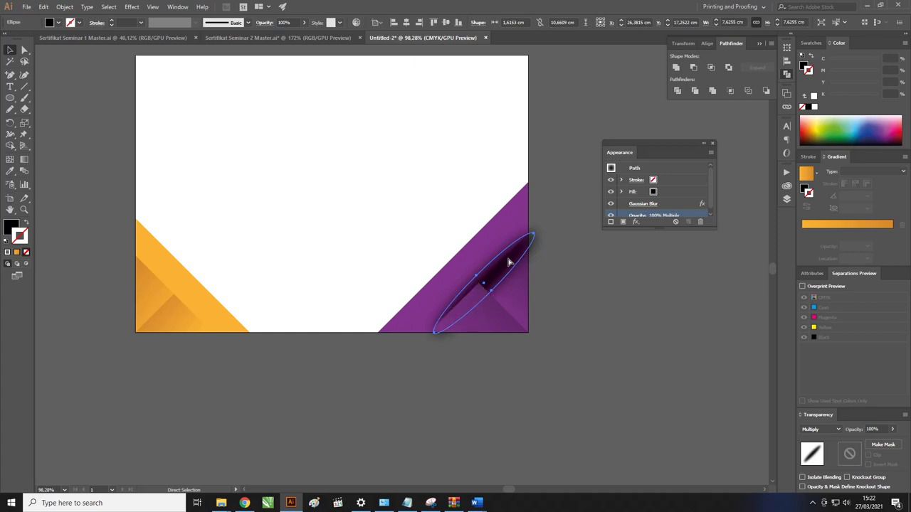
key(v)
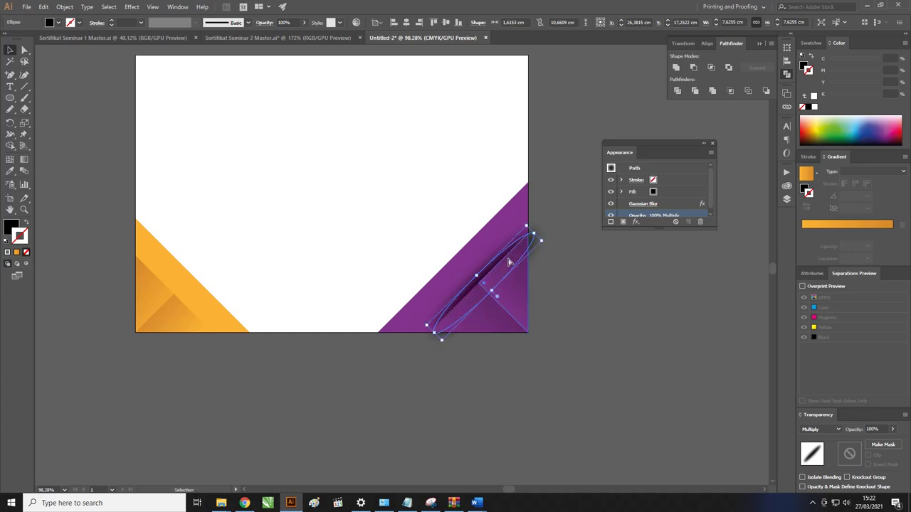
click(562, 259)
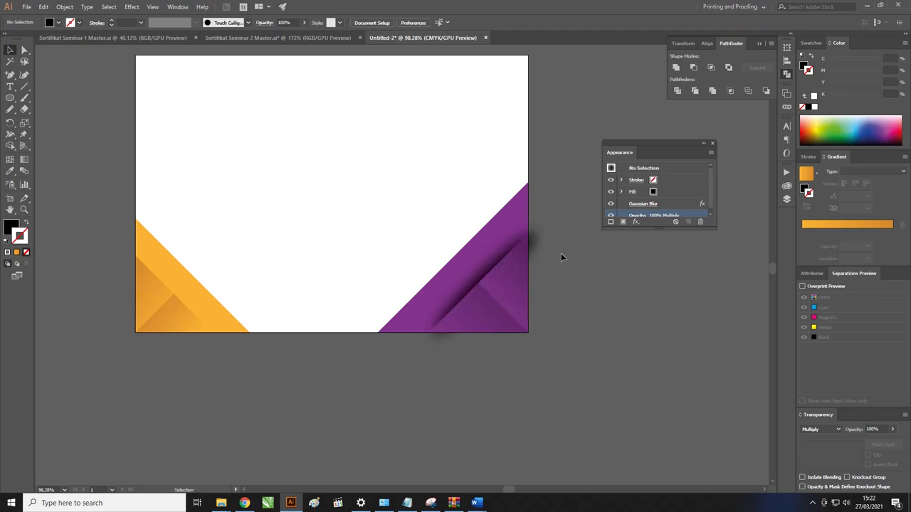
click(498, 255)
drag(533, 235, 519, 249)
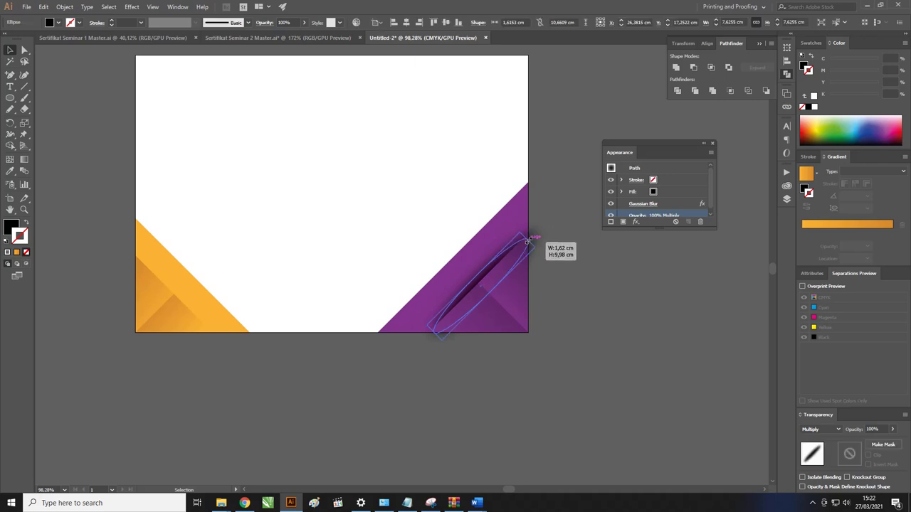
drag(448, 324, 459, 314)
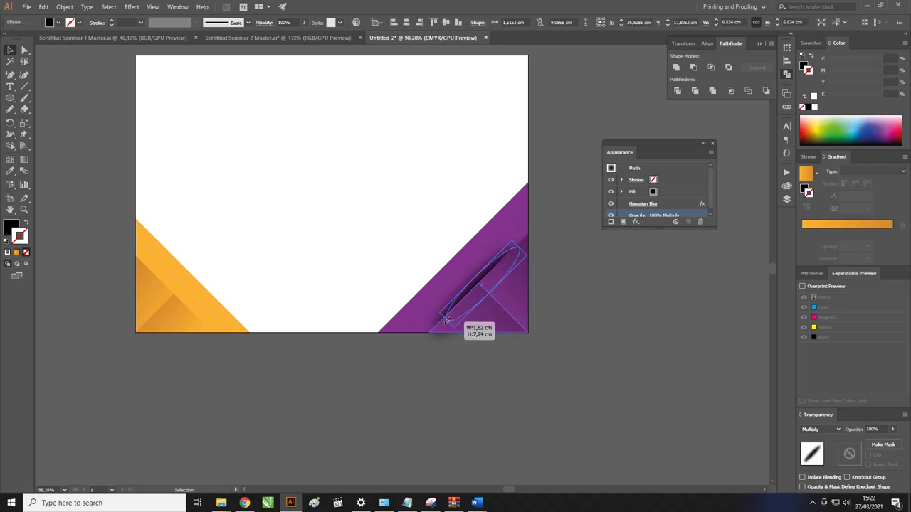
click(567, 294)
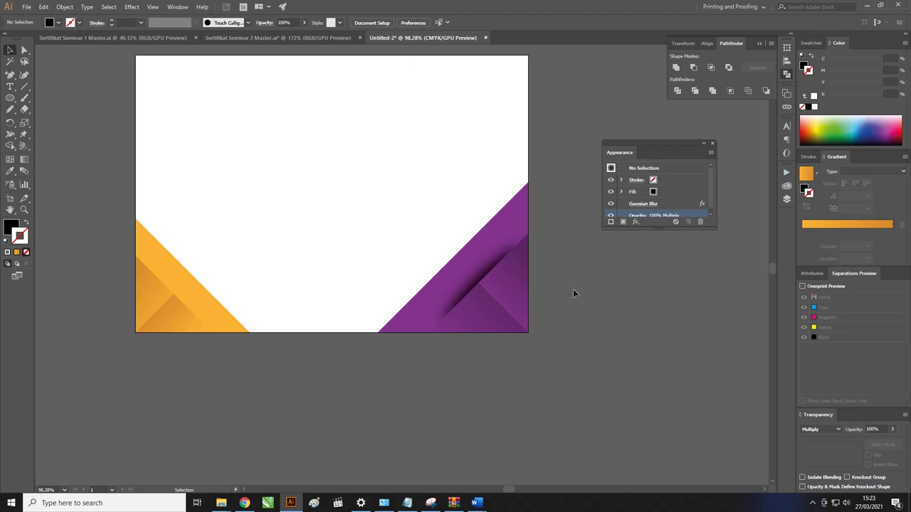
click(469, 284)
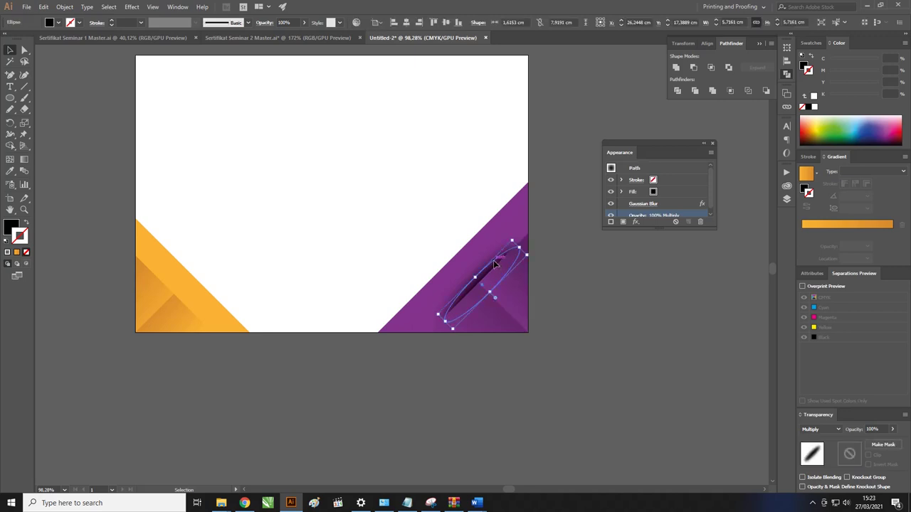
- Lower the shadow's opacity to 61%
scroll(703, 204, down, 1)
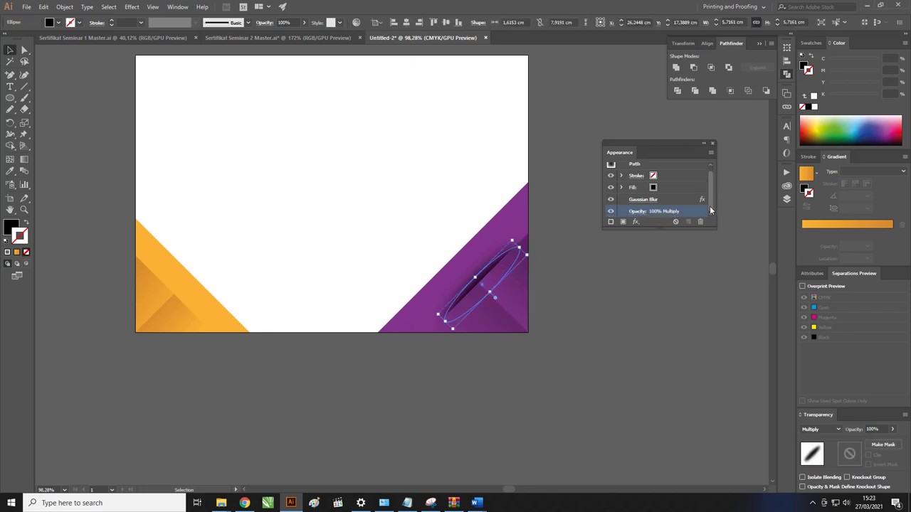
click(638, 211)
click(634, 231)
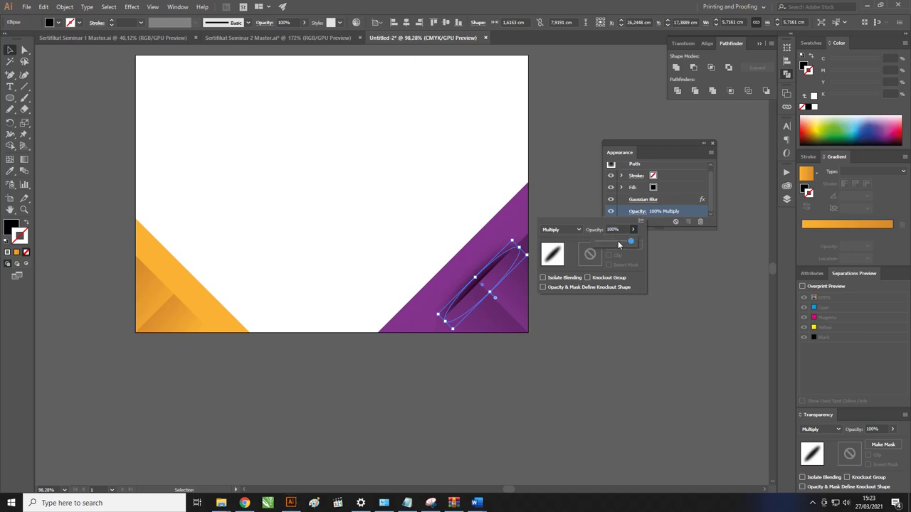
drag(619, 245, 616, 244)
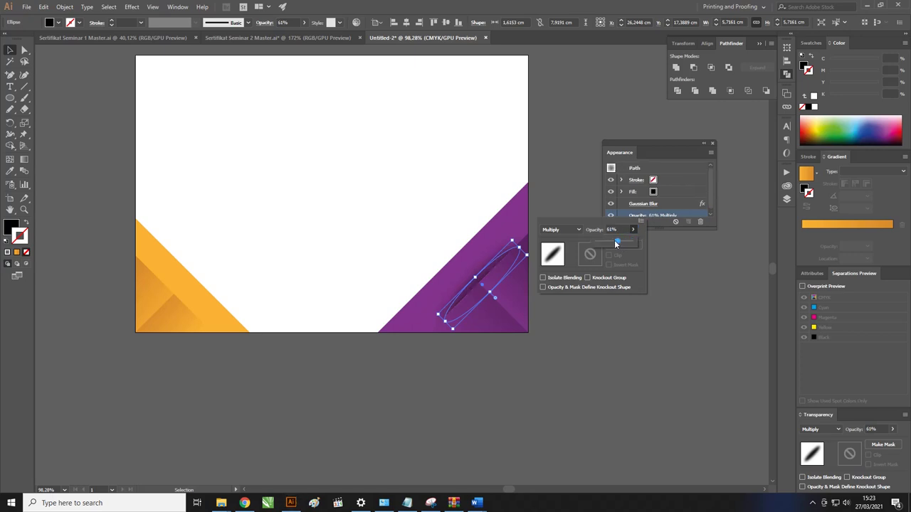
click(501, 182)
click(567, 165)
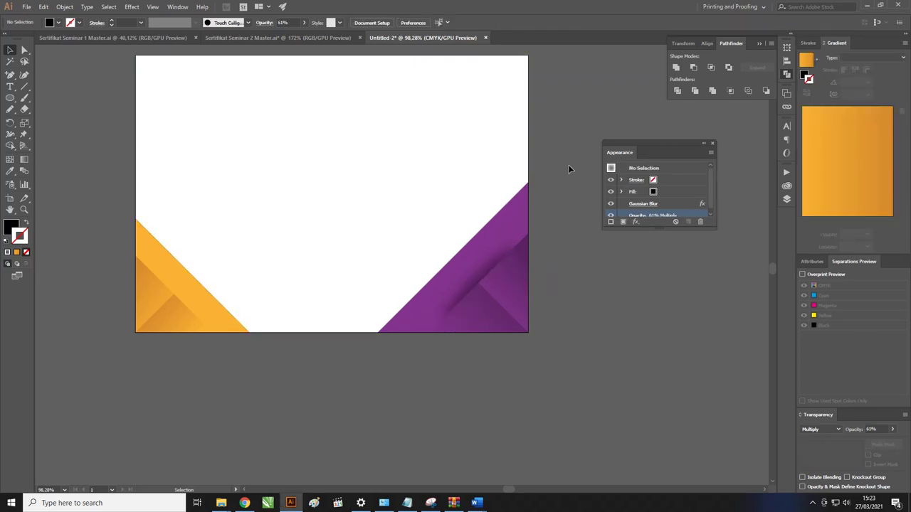
click(504, 260)
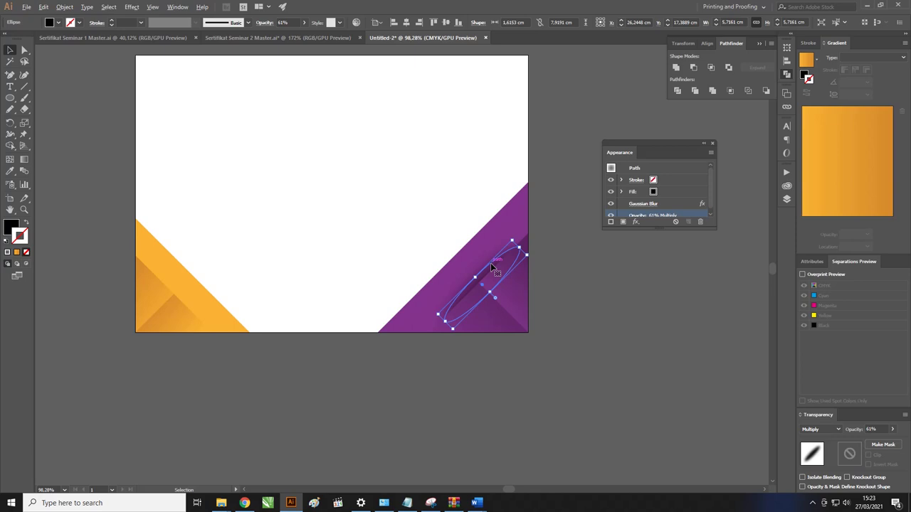
- Move and stretch the shadow along the purple triangle's diagonal edge
drag(491, 267, 463, 238)
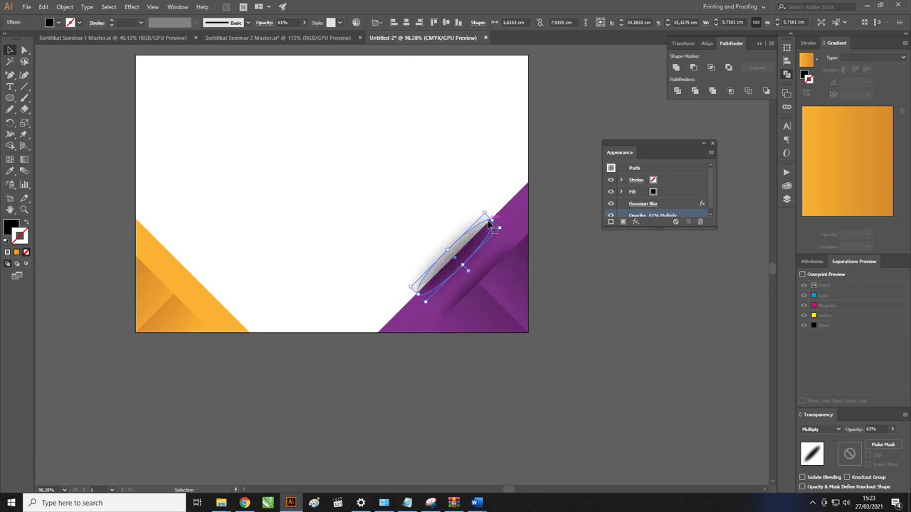
mouse_move(493, 221)
mouse_down()
mouse_move(520, 184)
mouse_move(479, 242)
mouse_up()
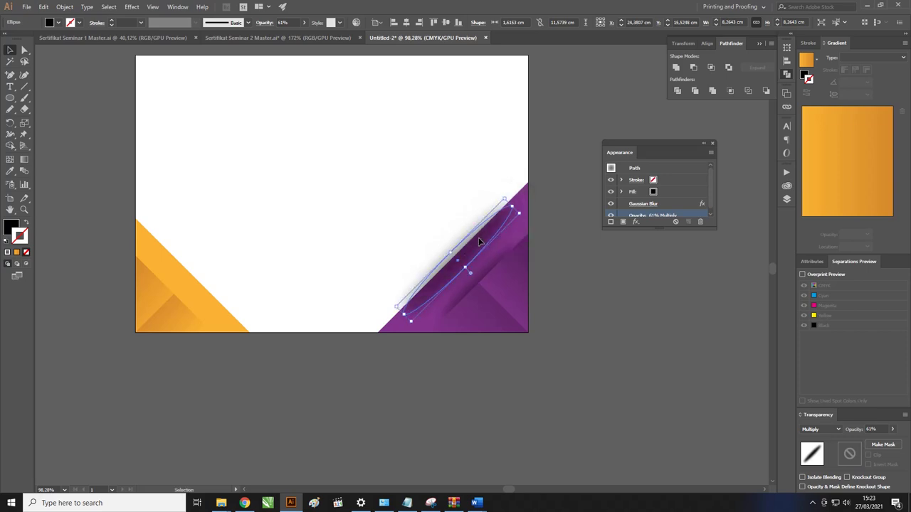
key(ctrl+Tab)
ctrl+click(478, 240)
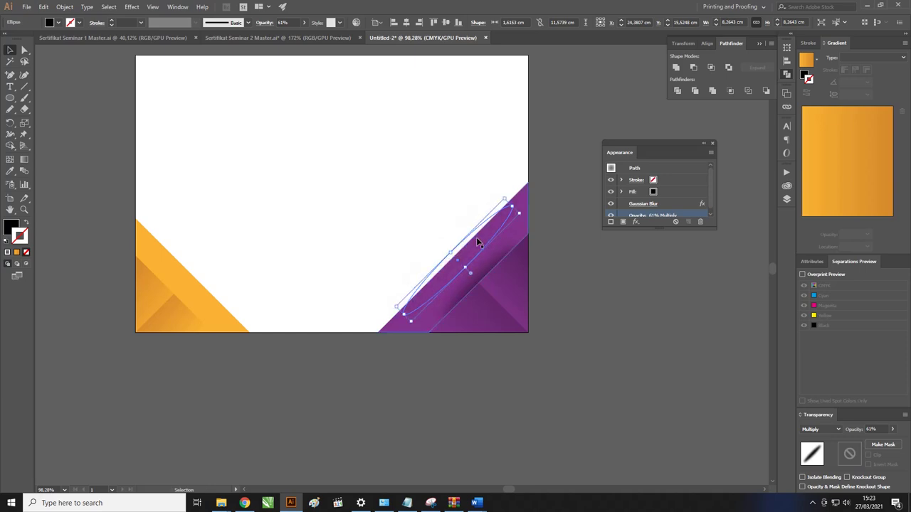
ctrl+click(436, 185)
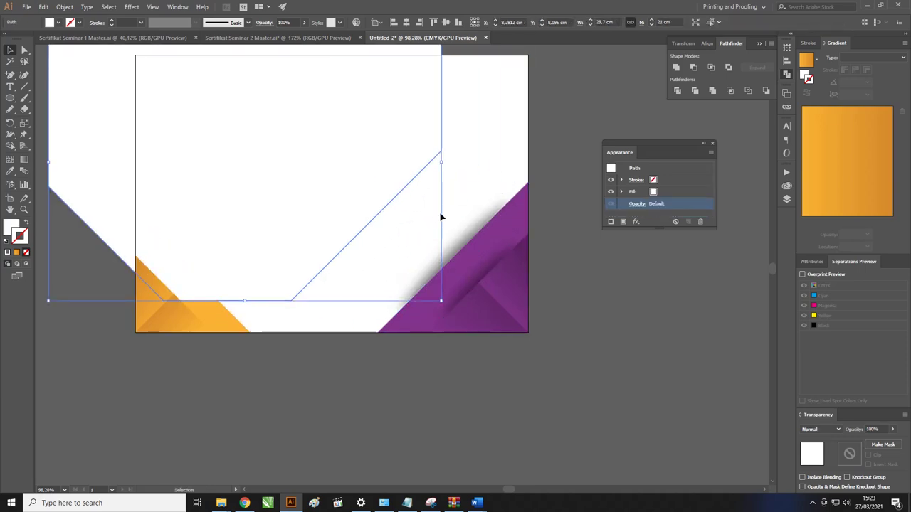
- Undo twice to restore the blurred shadow on the purple corner, leaving nothing selected
key(ctrl+z)
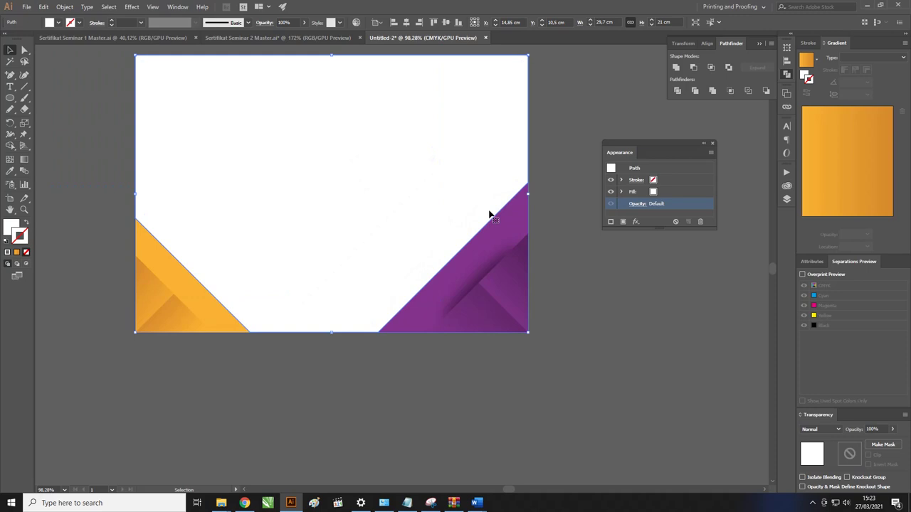
key(ctrl+z)
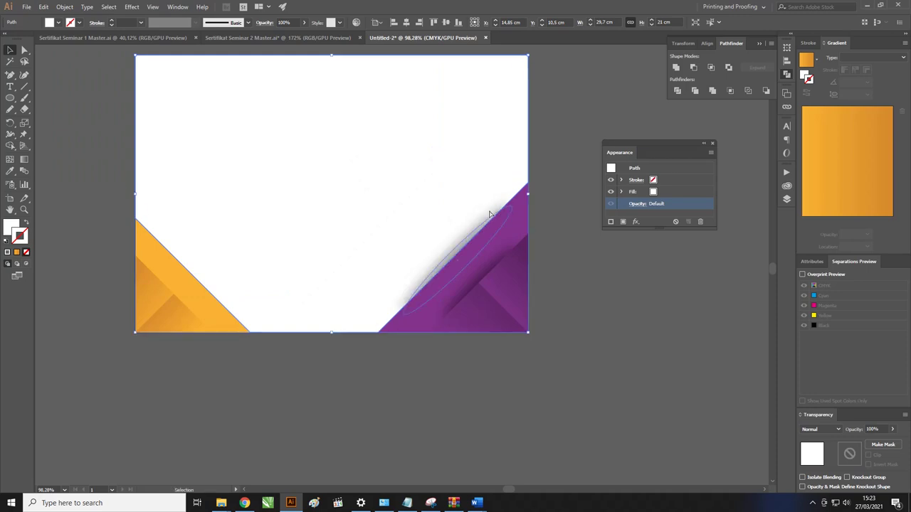
click(551, 316)
scroll(574, 299, left, 2)
scroll(522, 281, up, 1)
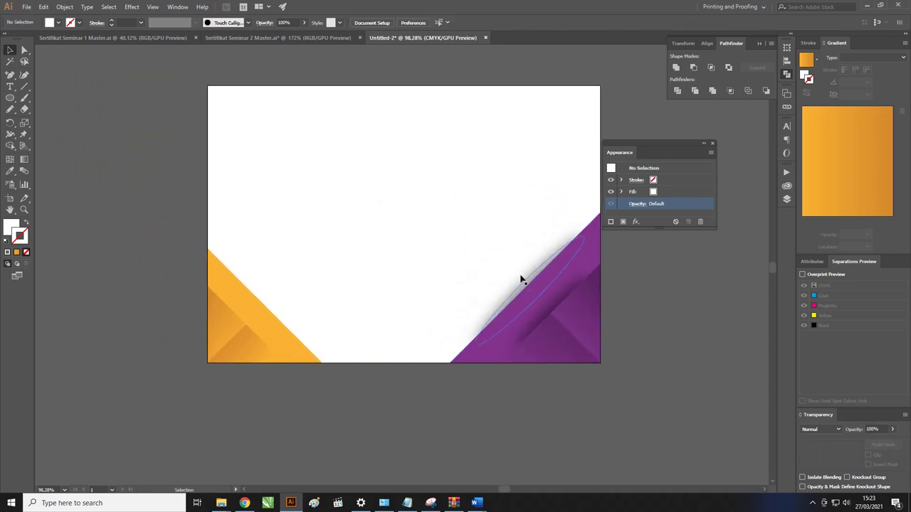
- Duplicate the blurred shadow ellipse toward the middle of the page
click(533, 279)
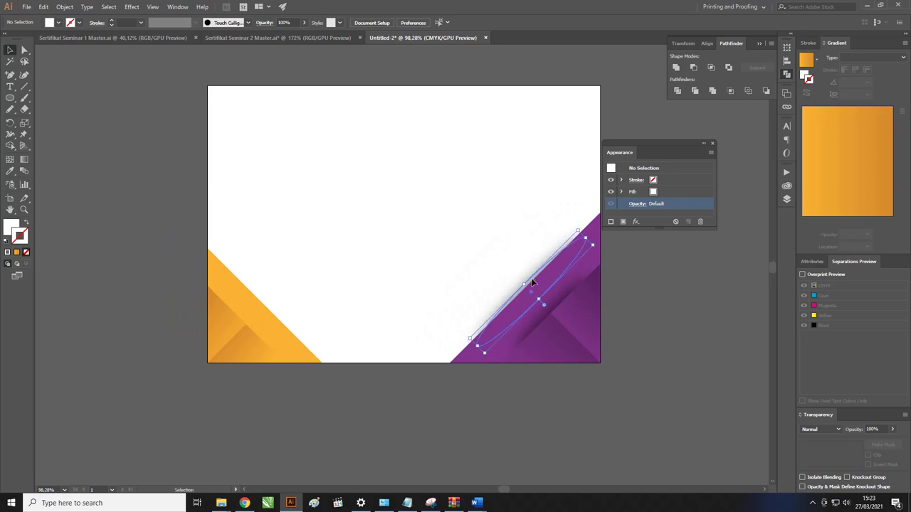
drag(547, 291, 530, 275)
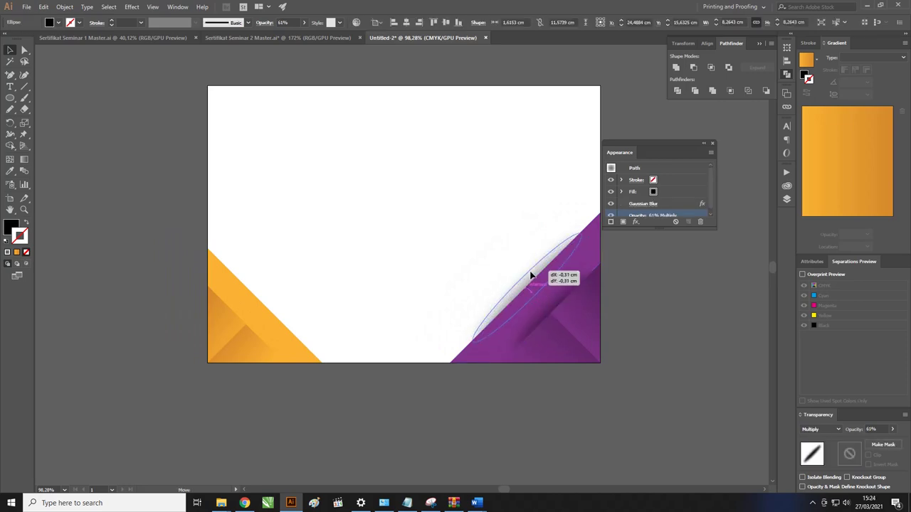
click(657, 307)
mouse_move(538, 270)
mouse_down()
mouse_move(564, 296)
mouse_move(356, 297)
mouse_up()
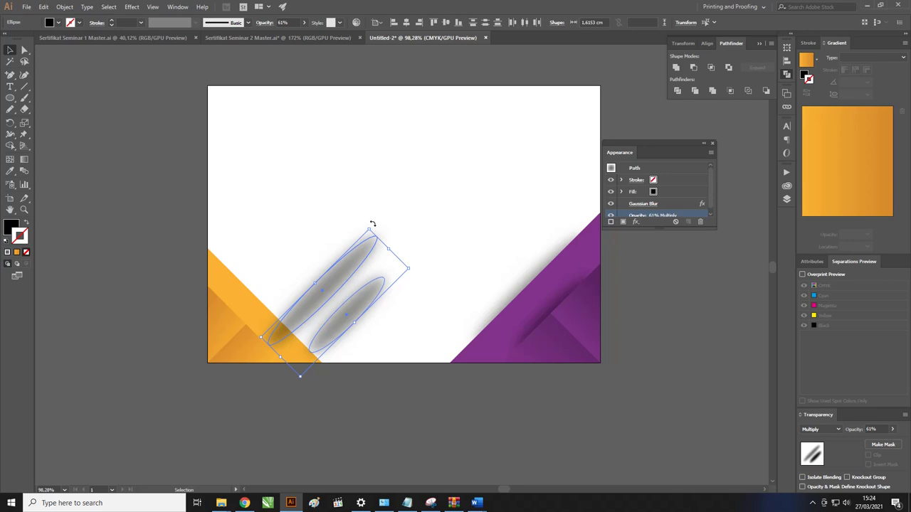
- Rotate, scale and slide the shadow copy along the orange triangle's diagonal edge
mouse_move(370, 223)
mouse_down()
mouse_move(407, 282)
mouse_move(379, 327)
mouse_up()
drag(349, 295, 272, 305)
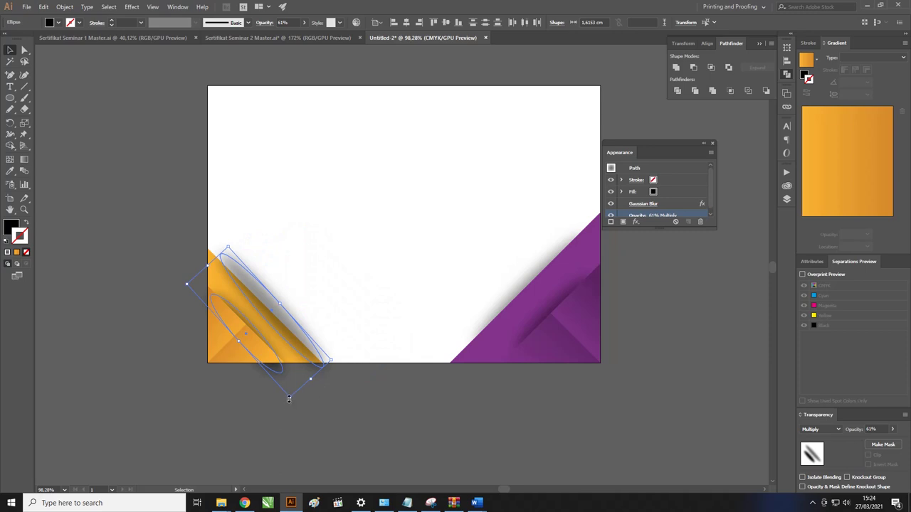
drag(289, 399, 278, 366)
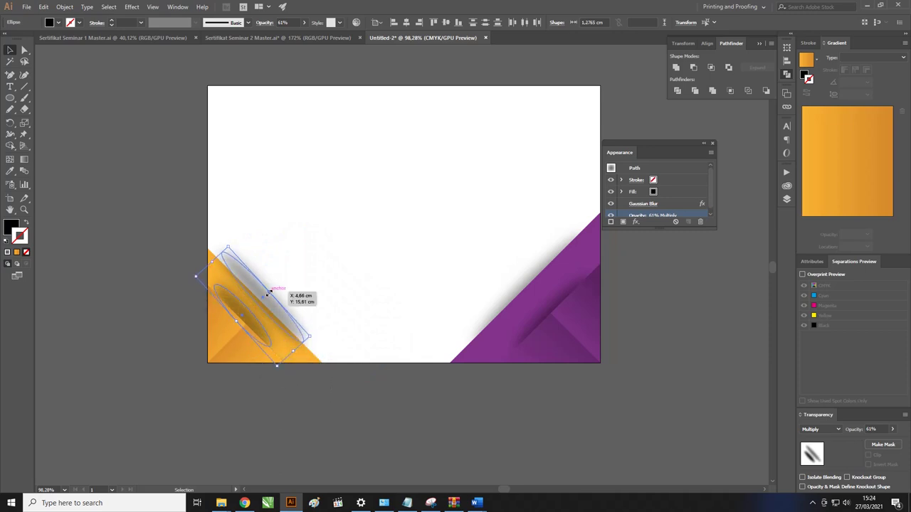
drag(268, 293, 272, 311)
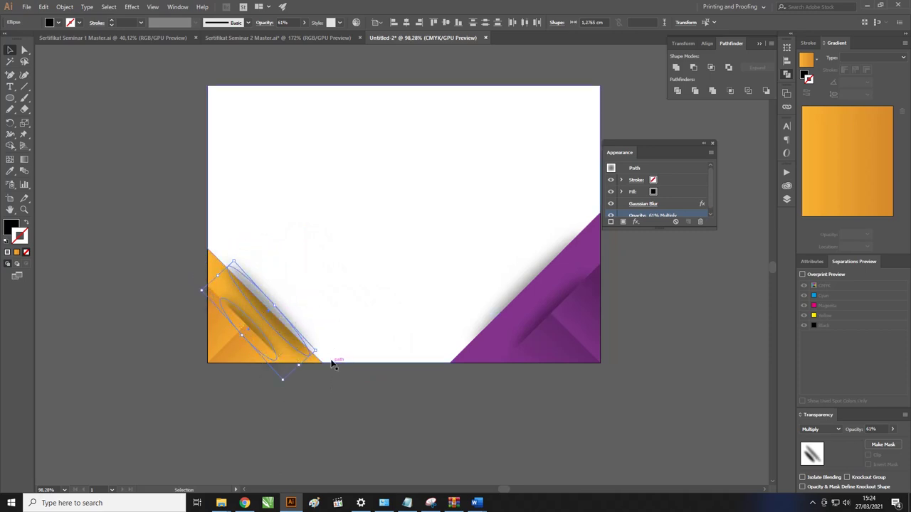
click(344, 395)
click(256, 331)
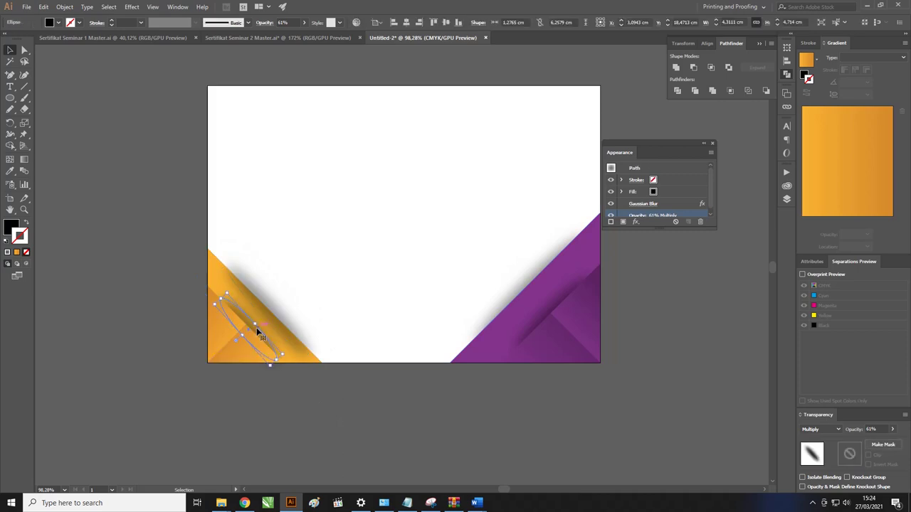
drag(258, 331, 290, 308)
- Fine-tune the orange corner shadow's position and clear the selection
key(ctrl+a)
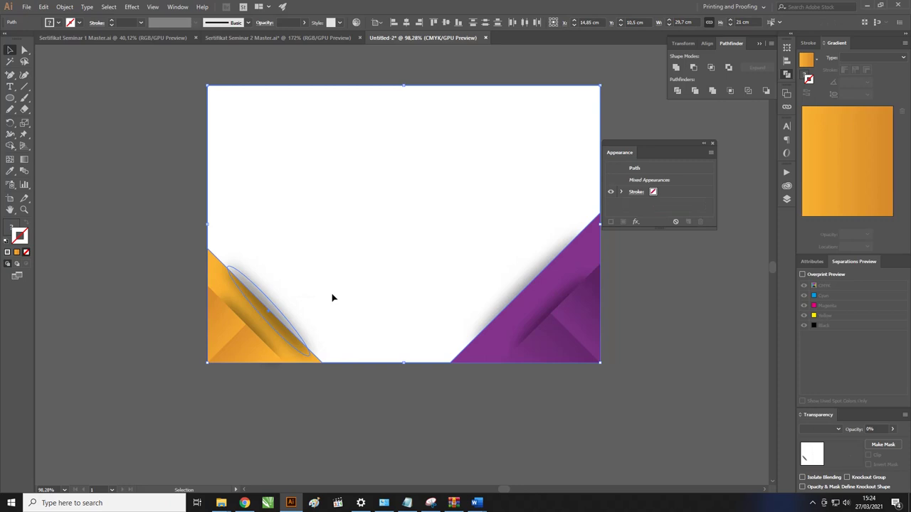
key(ctrl)
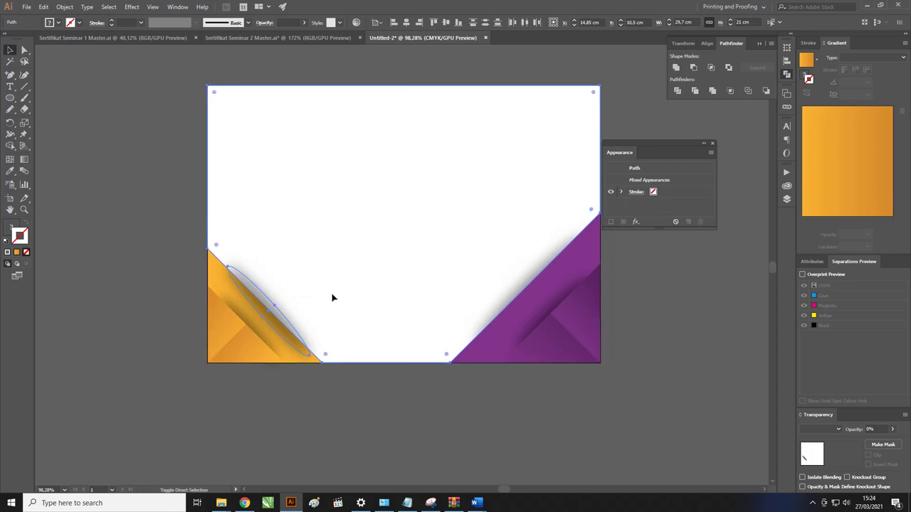
click(375, 439)
click(281, 311)
drag(281, 311, 280, 312)
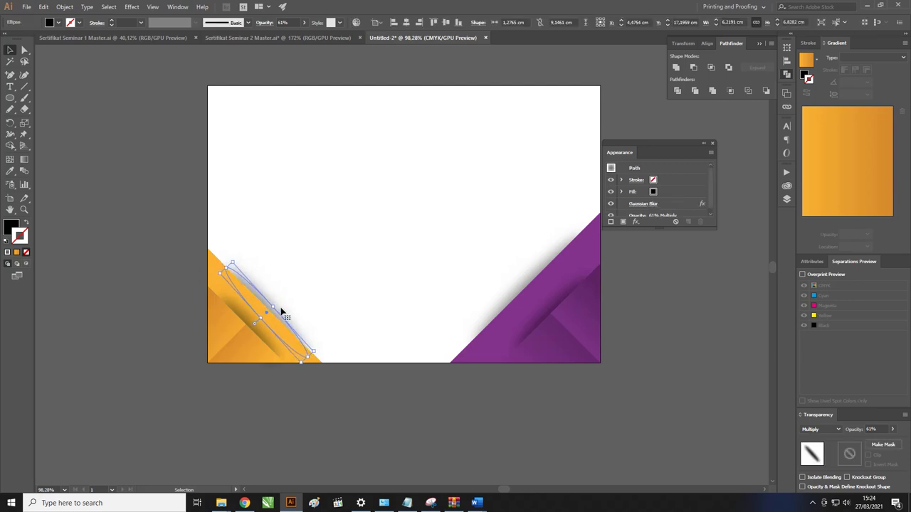
click(331, 420)
mouse_move(434, 307)
mouse_down()
mouse_move(377, 315)
mouse_move(391, 306)
mouse_up()
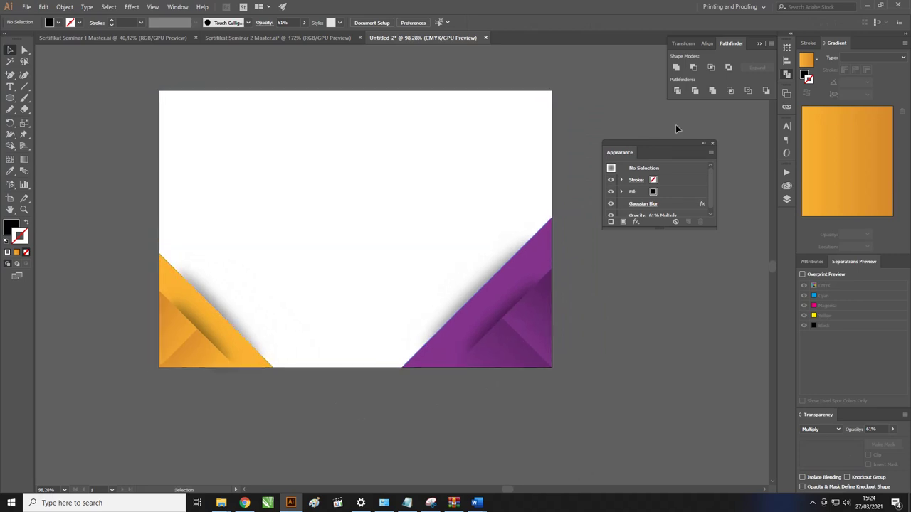
- Show the Layers list and target the bottom background rectangle
click(786, 198)
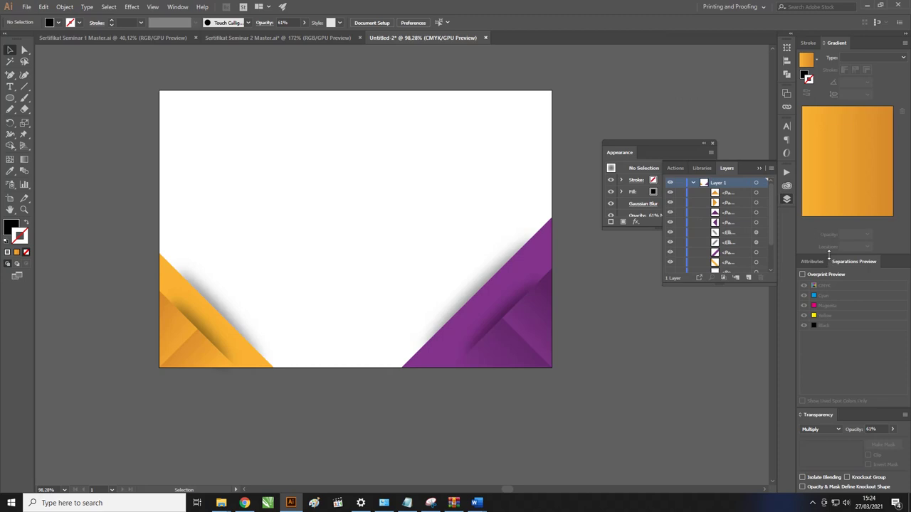
drag(828, 253, 828, 69)
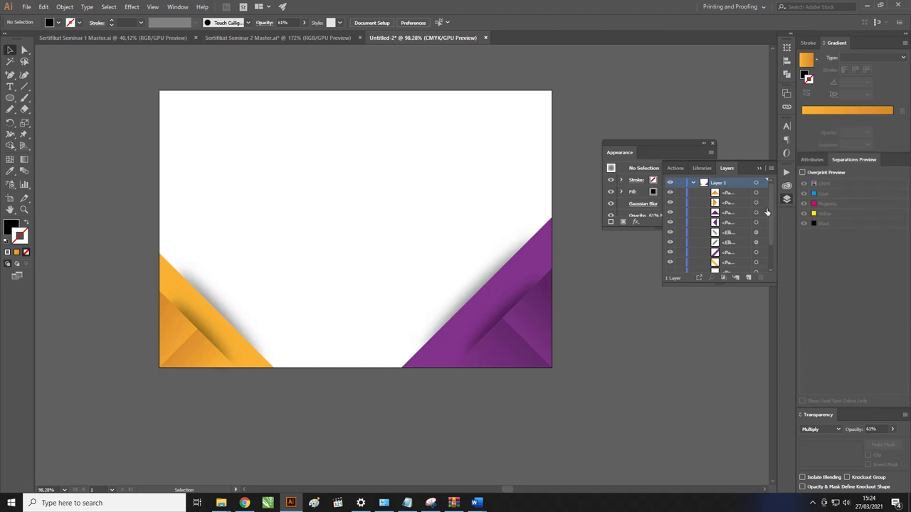
scroll(767, 212, down, 3)
click(755, 268)
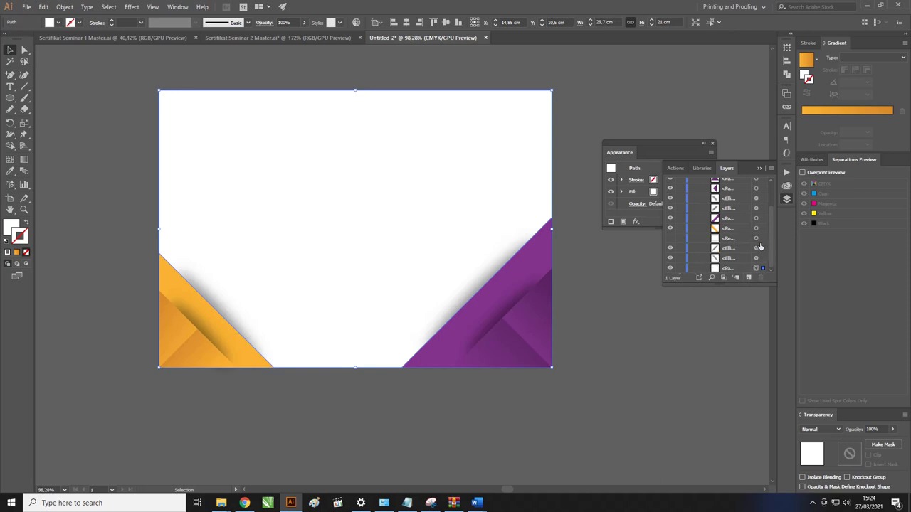
key(ctrl+shift+a)
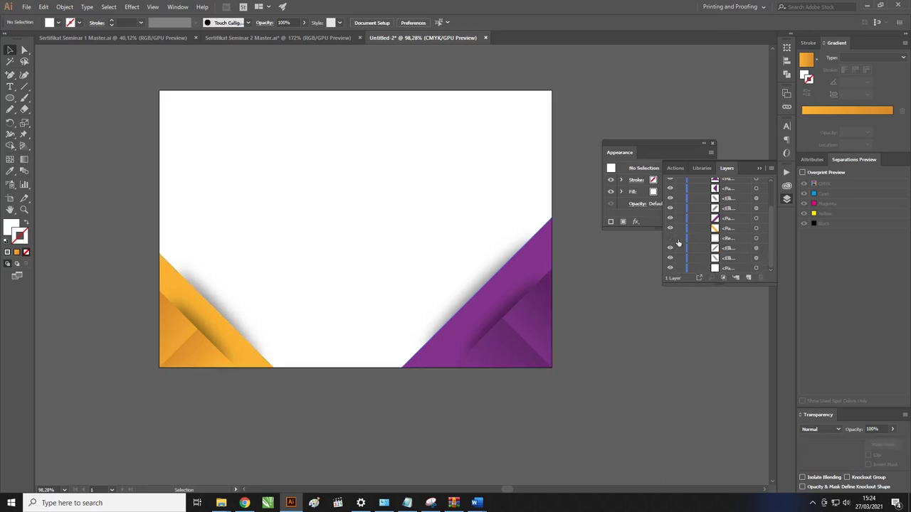
- Make the background rectangle black with a white outline
click(756, 238)
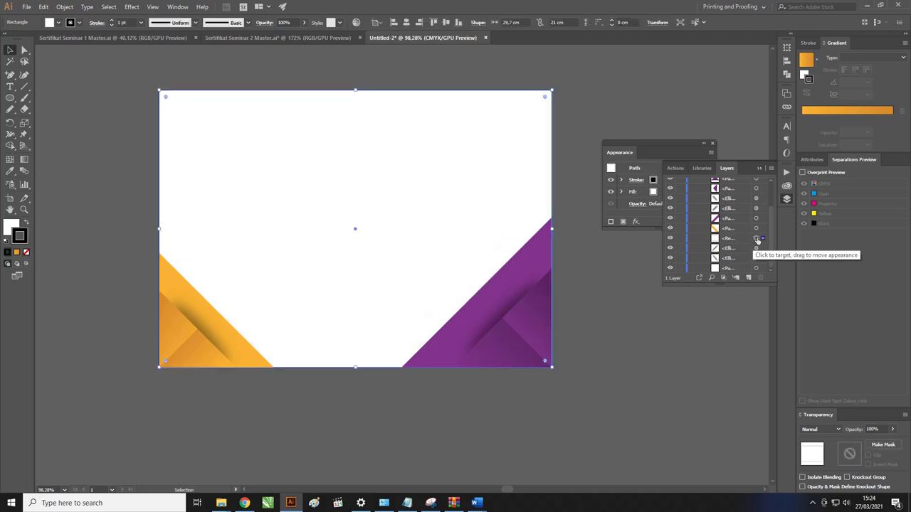
click(24, 223)
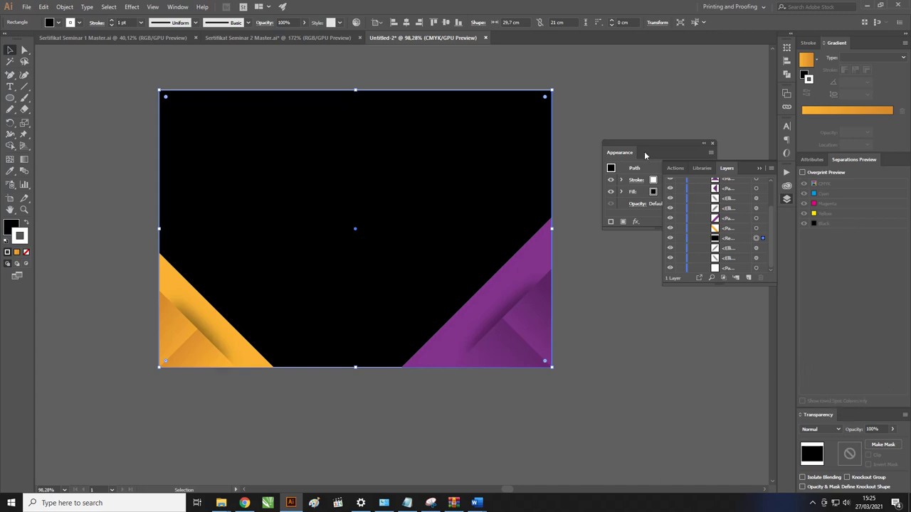
drag(645, 154, 643, 84)
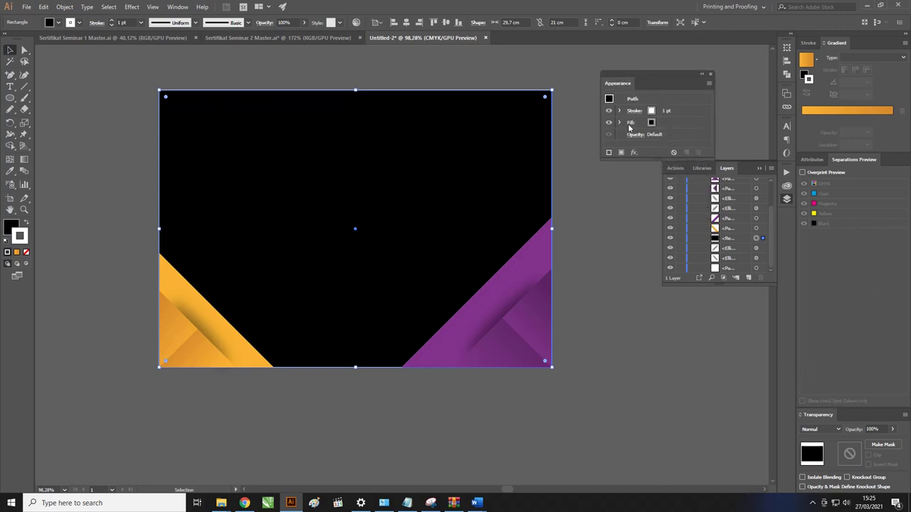
click(634, 153)
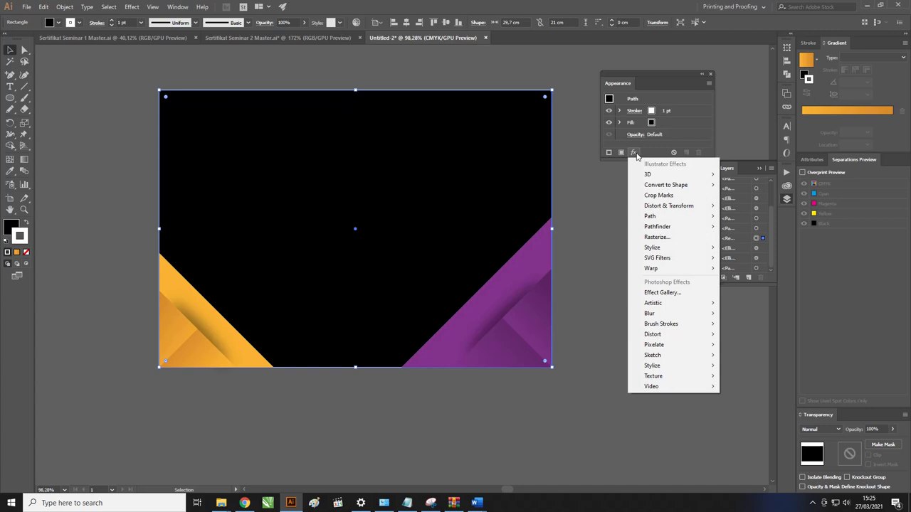
mouse_move(650, 217)
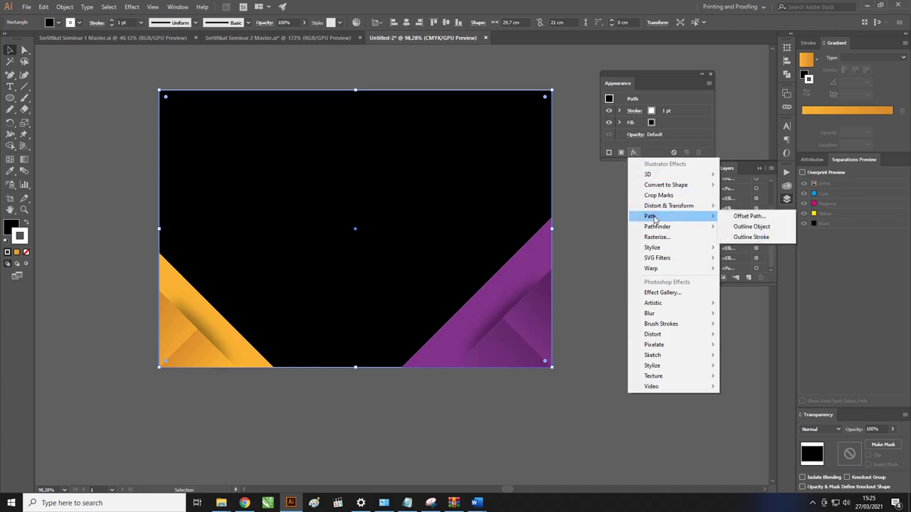
- Add an Offset Path of -0,4528 cm with Preview on to the black rectangle
click(759, 216)
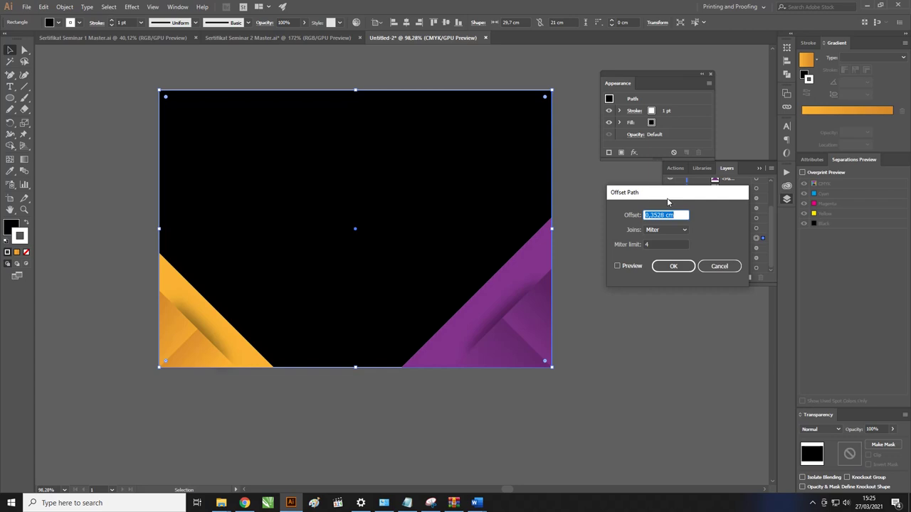
click(618, 266)
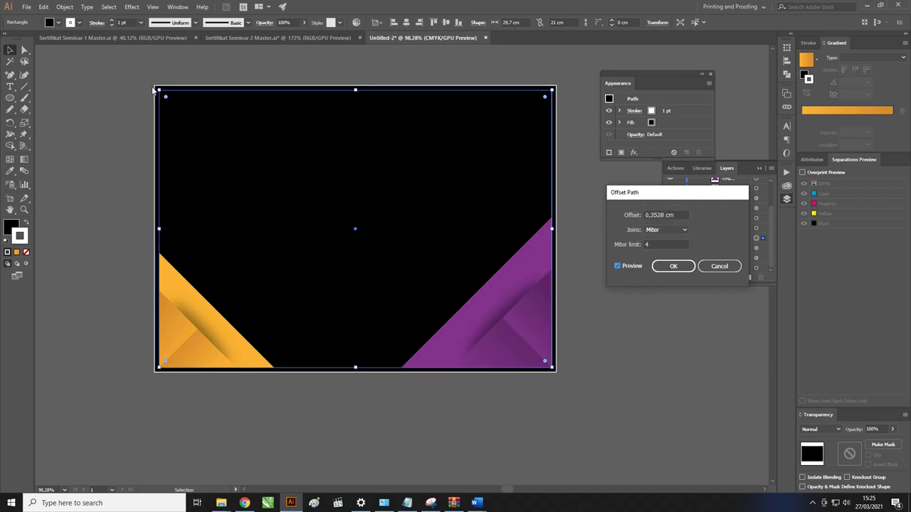
click(647, 215)
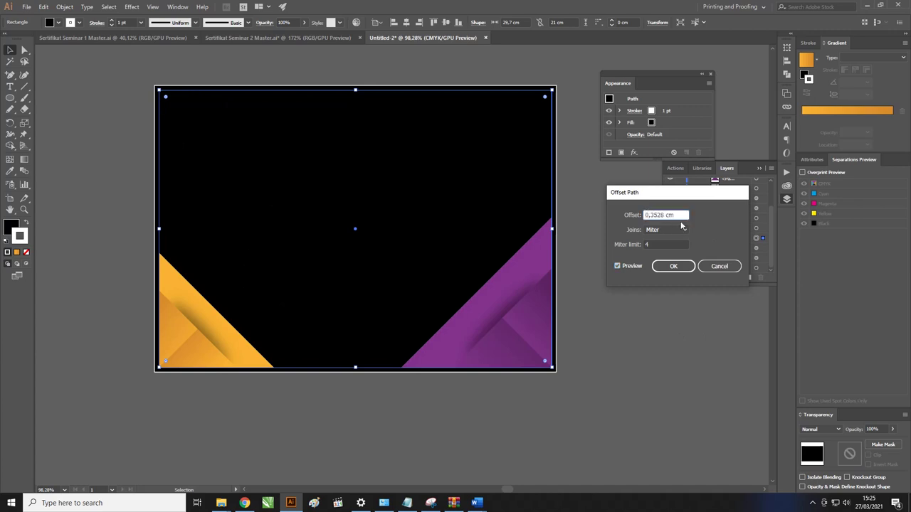
text(-)
key(Tab)
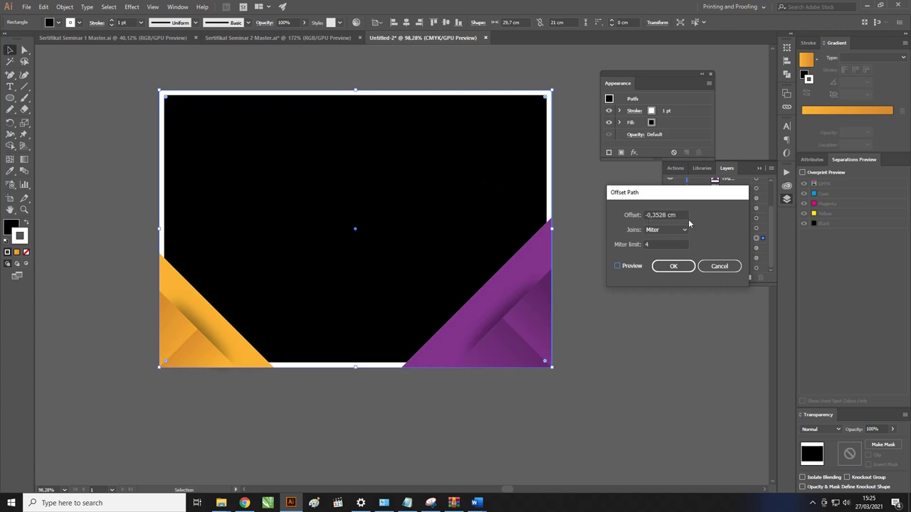
click(653, 214)
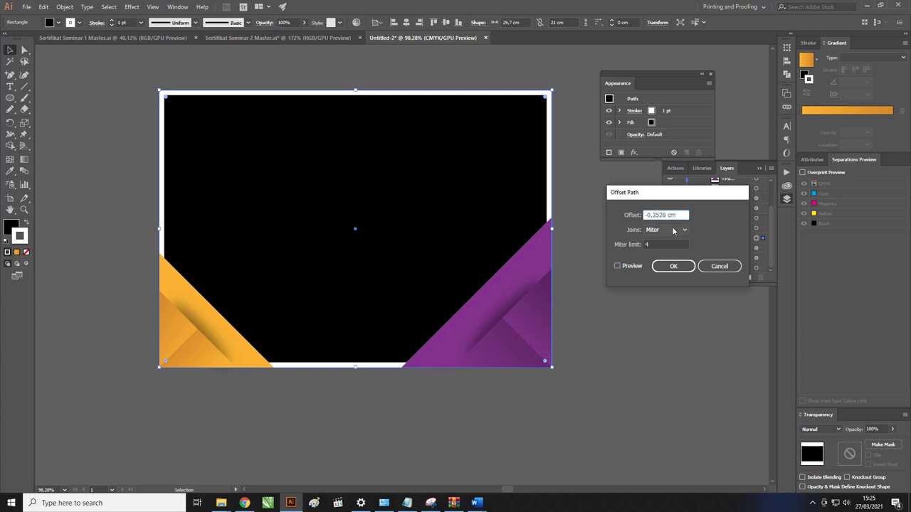
key(BackSpace)
text(4)
click(617, 266)
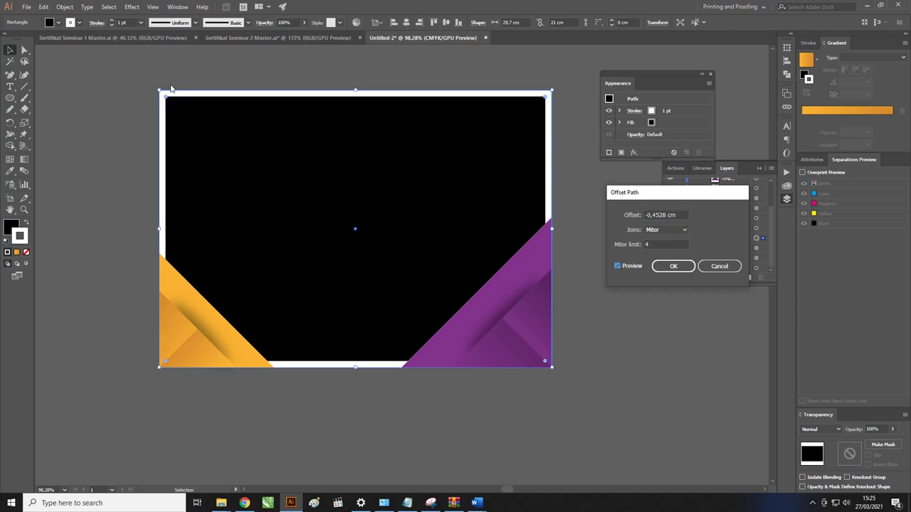
- Confirm the Offset Path and toggle its visibility in Appearance to compare
click(669, 266)
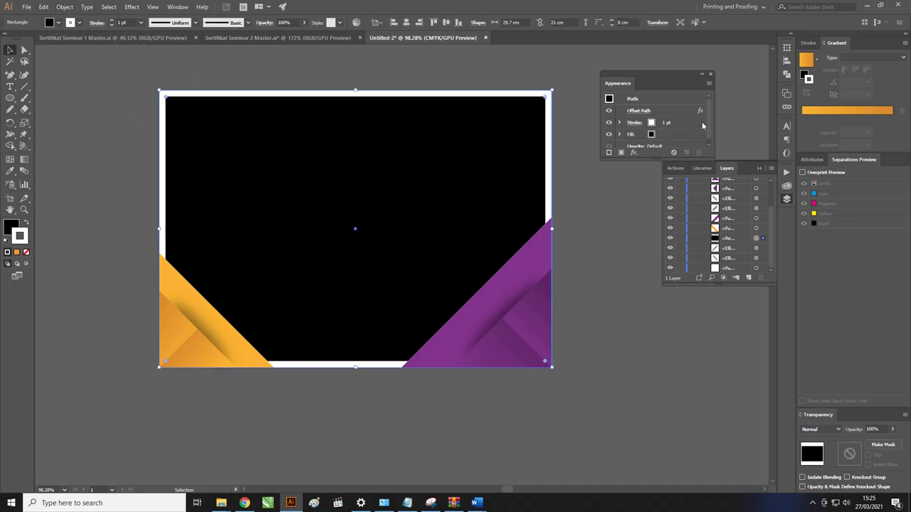
scroll(702, 126, down, 1)
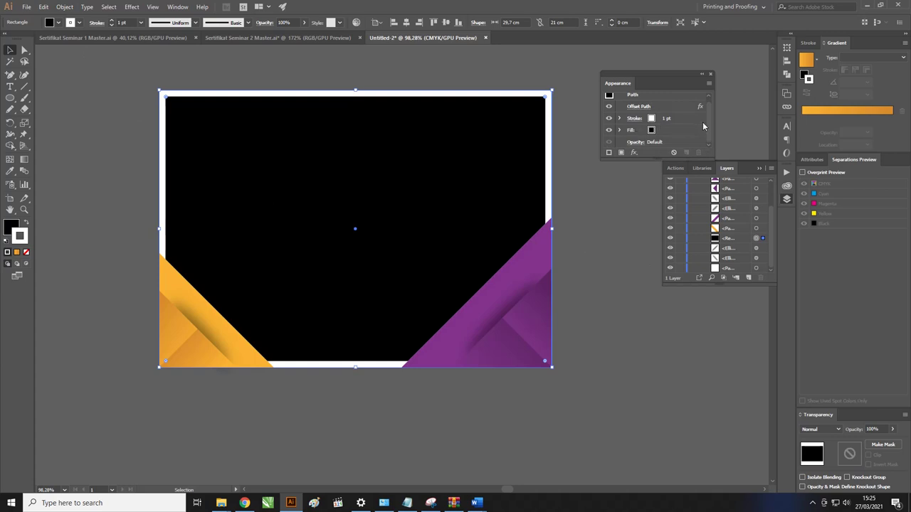
scroll(703, 126, up, 1)
click(609, 111)
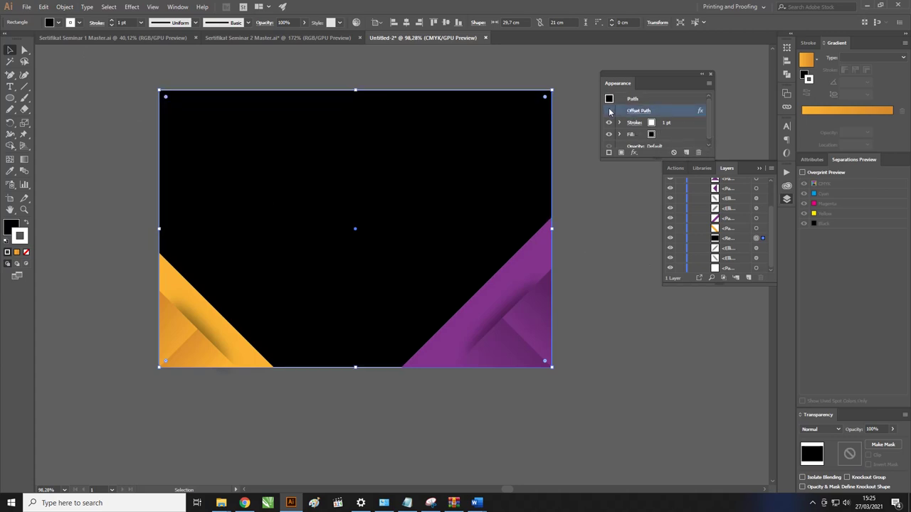
click(609, 111)
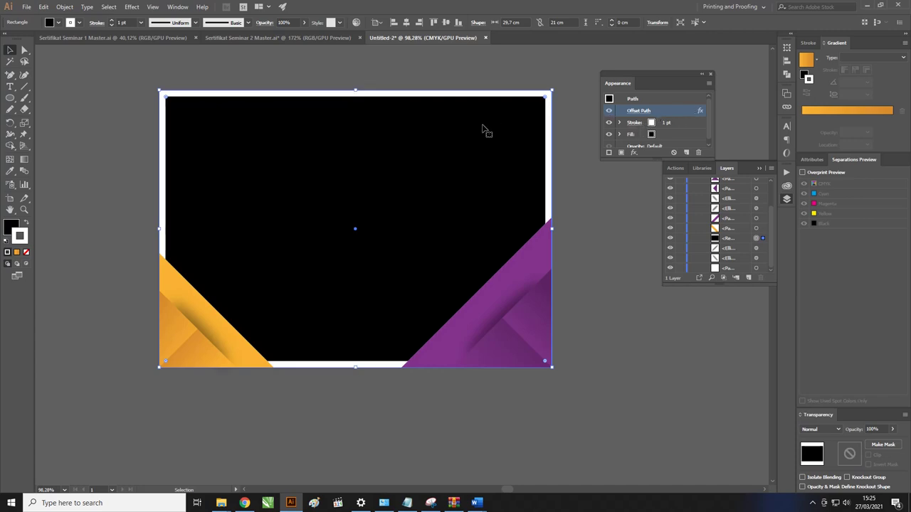
- Drag the black rectangle off the card to the left
key(ctrl+shift+a)
drag(459, 158, 420, 154)
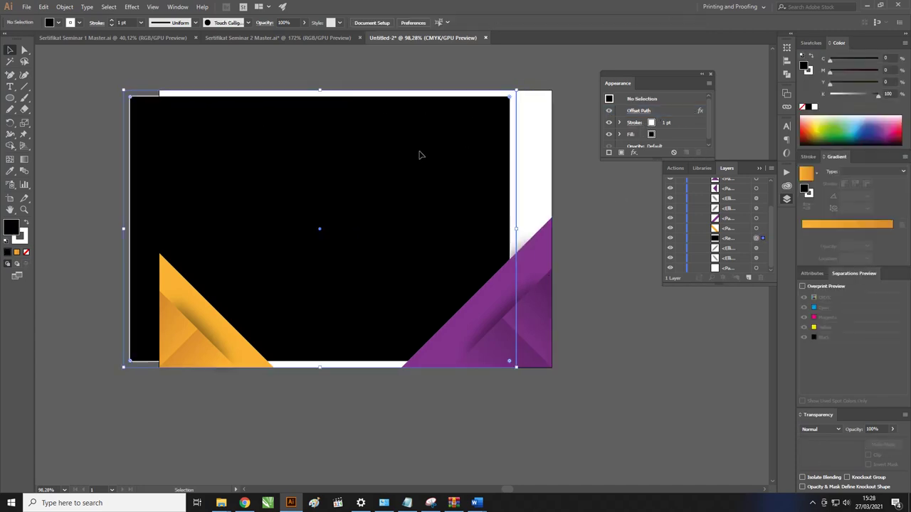
key(ctrl+z)
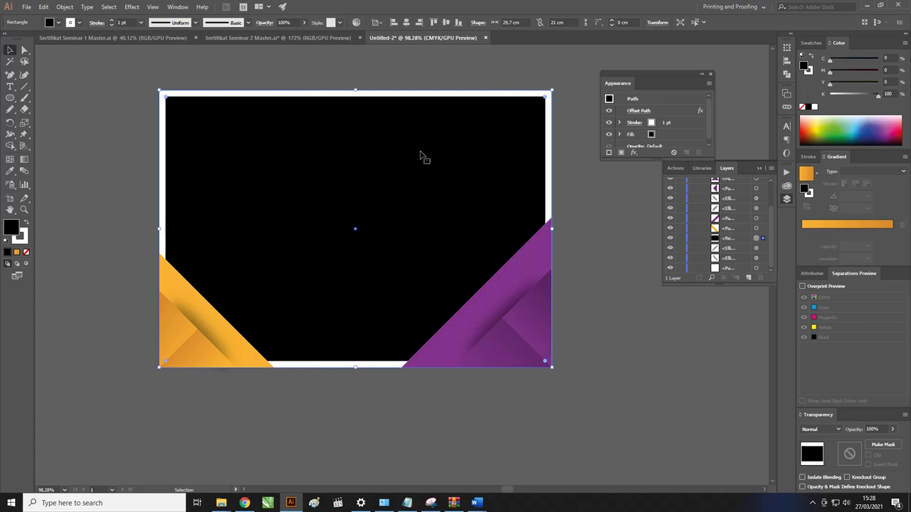
mouse_move(451, 178)
mouse_down()
mouse_move(410, 192)
mouse_move(502, 168)
mouse_move(278, 177)
mouse_move(462, 200)
mouse_move(337, 195)
mouse_up()
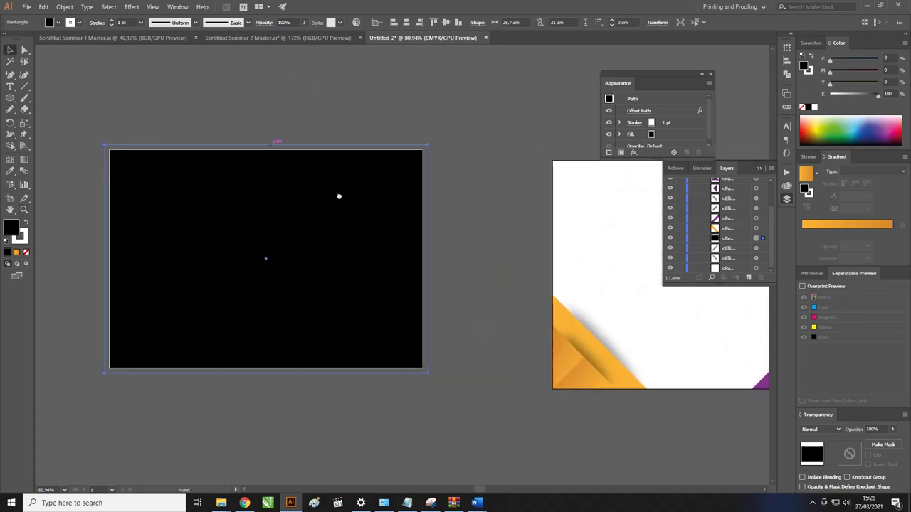
- Expand the offset border's appearance into real shapes with Object > Expand Appearance
click(64, 7)
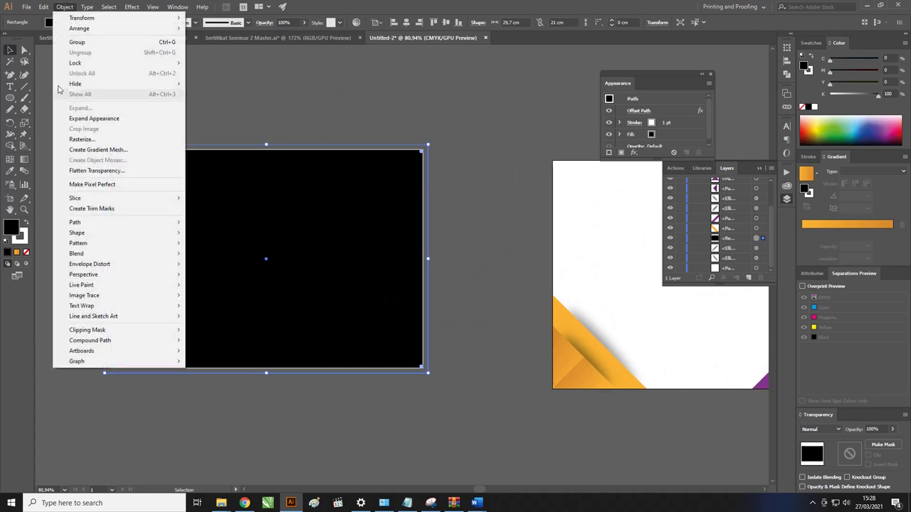
click(100, 119)
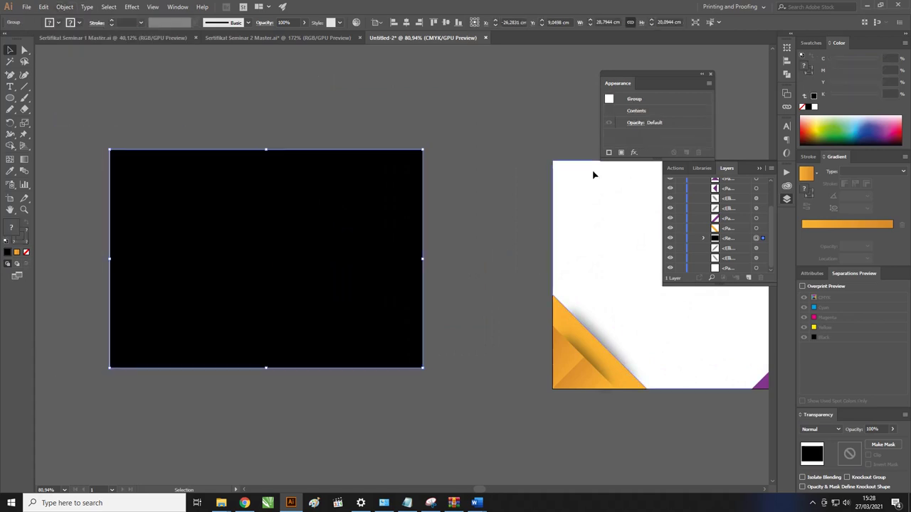
key(ctrl+z)
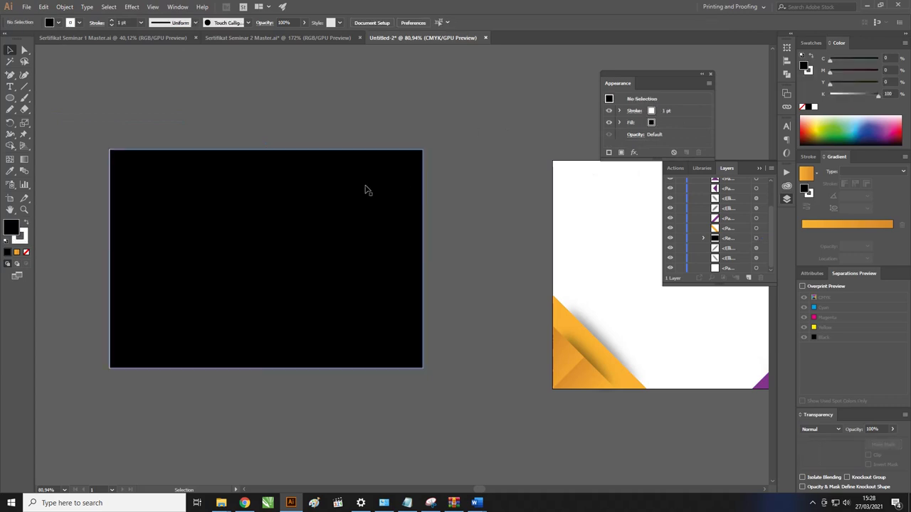
key(ctrl+z)
key(ctrl+shift+z)
key(ctrl+shift+z)
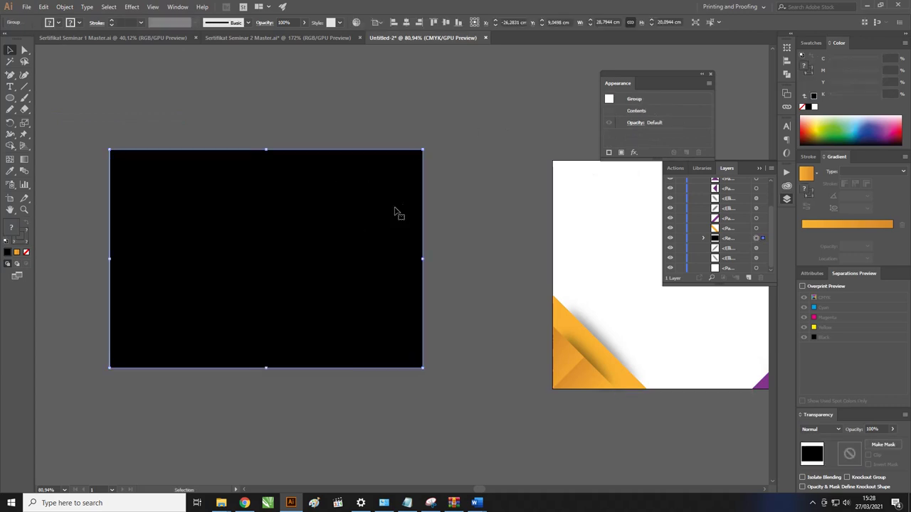
- Ungroup the expanded group into separate paths
click(703, 238)
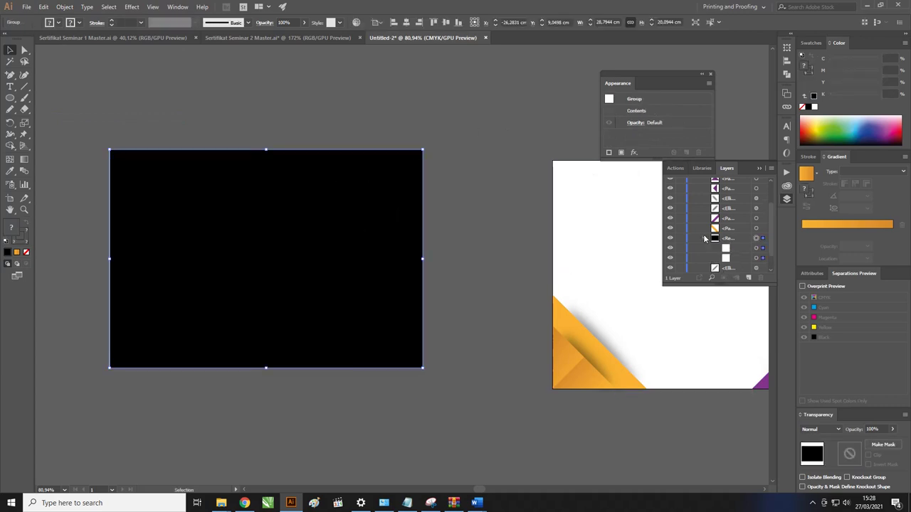
drag(773, 239, 769, 254)
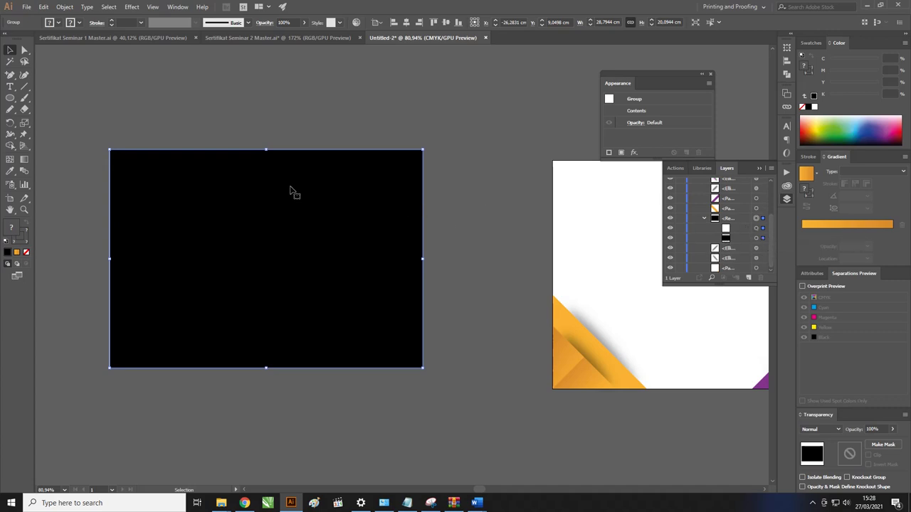
click(730, 218)
right_click(329, 221)
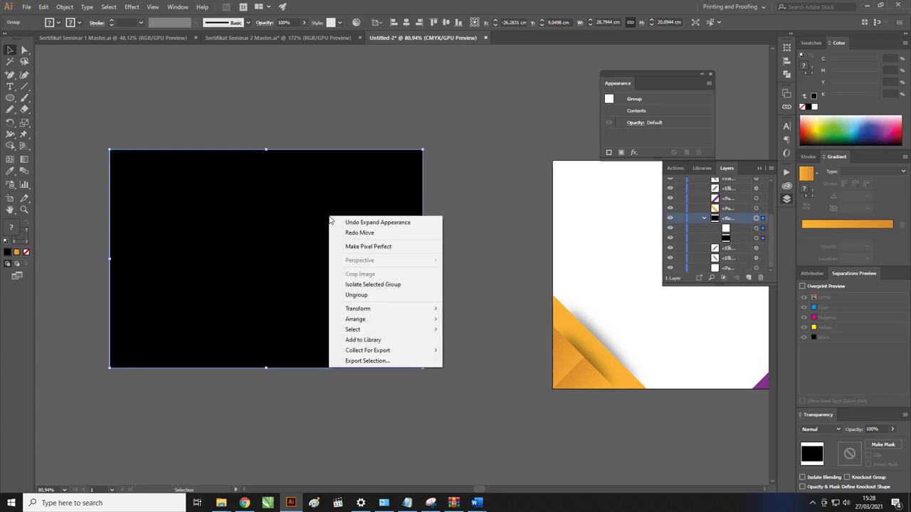
click(375, 295)
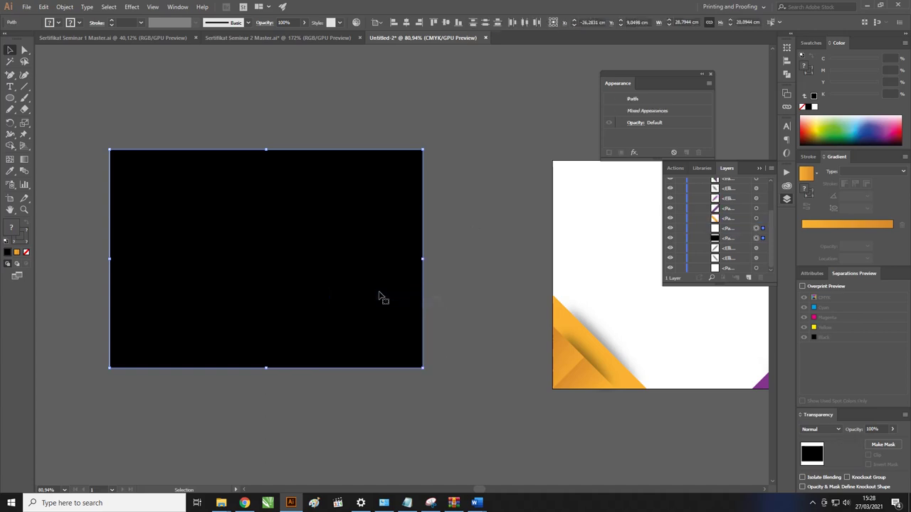
click(472, 247)
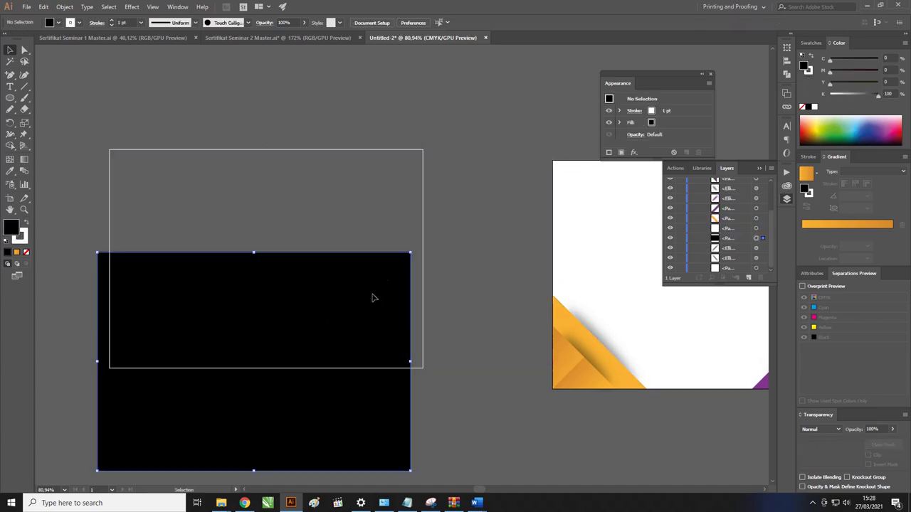
- Drag the black rectangle and the outline rectangle apart, then frame them with the card
drag(385, 194, 372, 296)
drag(422, 211, 478, 164)
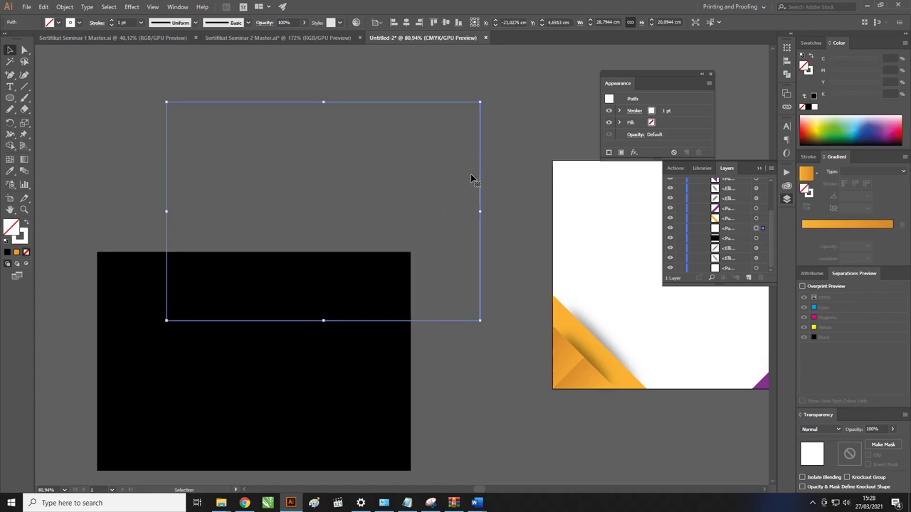
drag(376, 293, 366, 212)
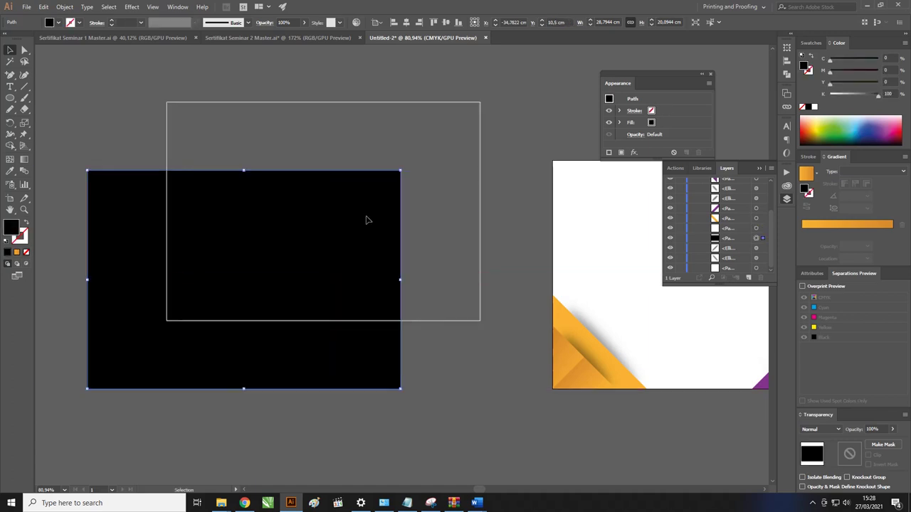
key(z)
mouse_move(325, 189)
mouse_down()
mouse_move(346, 180)
mouse_move(396, 195)
mouse_move(327, 184)
mouse_move(315, 200)
mouse_up()
key(v)
click(471, 178)
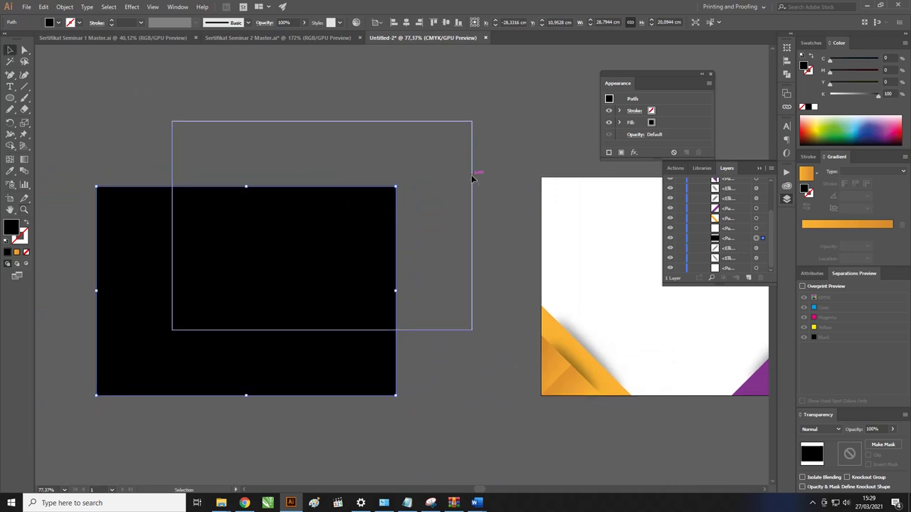
key(z)
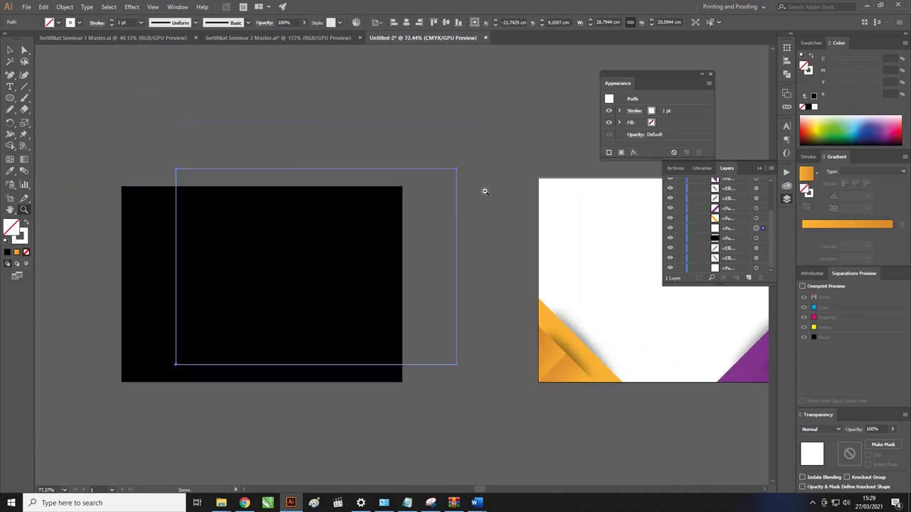
drag(485, 204, 473, 203)
mouse_move(507, 206)
mouse_down()
mouse_move(396, 173)
mouse_move(460, 189)
mouse_move(411, 191)
mouse_move(346, 215)
mouse_up()
key(v)
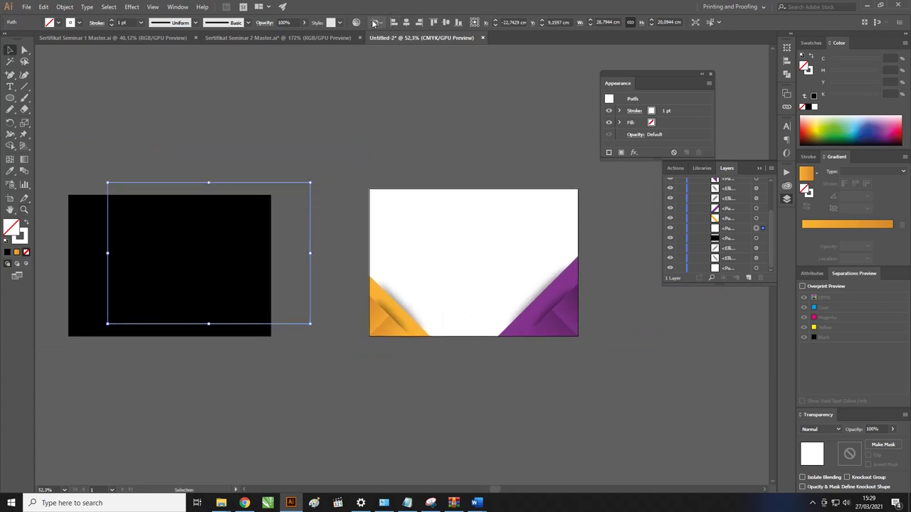
- Centre the outline rectangle horizontally on the card, then zoom in on the card
click(406, 23)
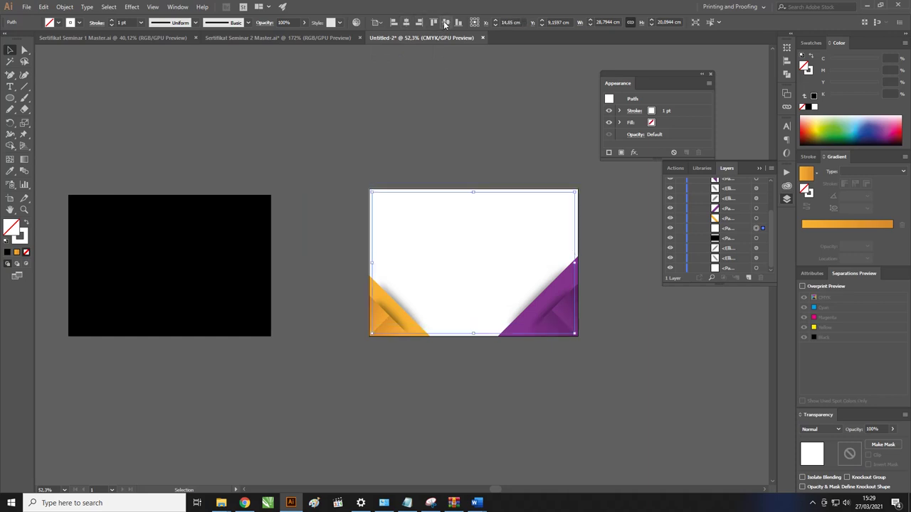
click(475, 98)
key(z)
drag(370, 181, 425, 191)
key(v)
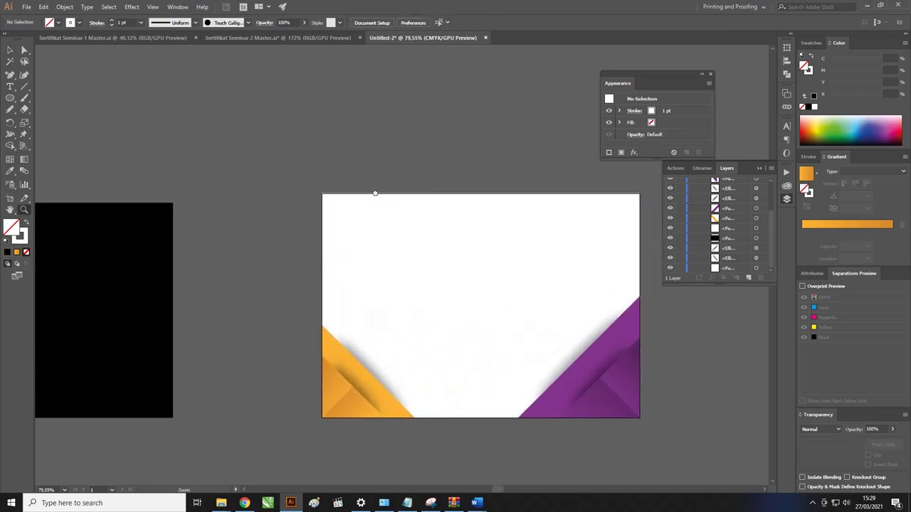
- Give the inset outline default colours, no fill and a 4 pt stroke
click(348, 202)
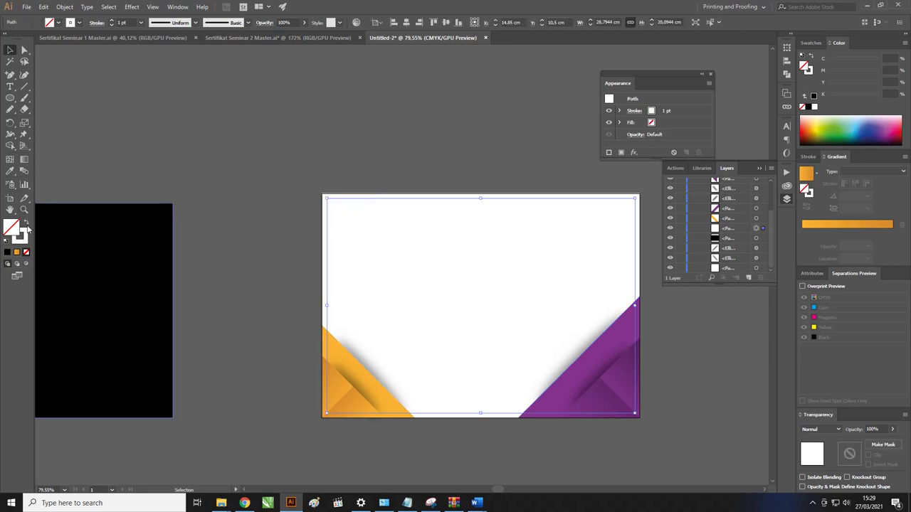
key(d)
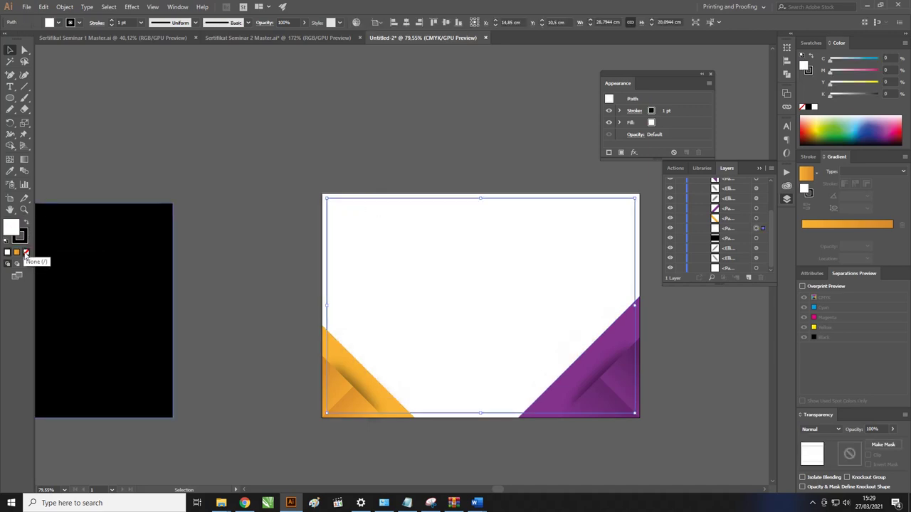
click(26, 253)
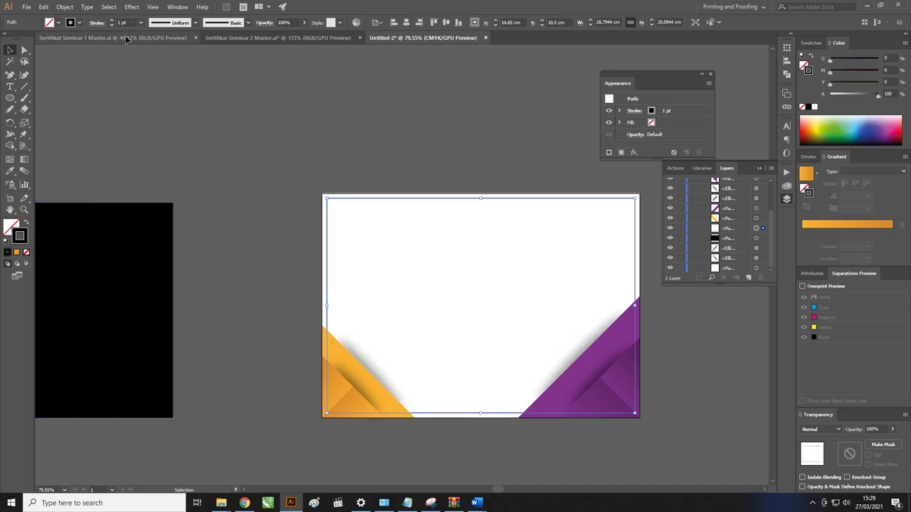
click(111, 20)
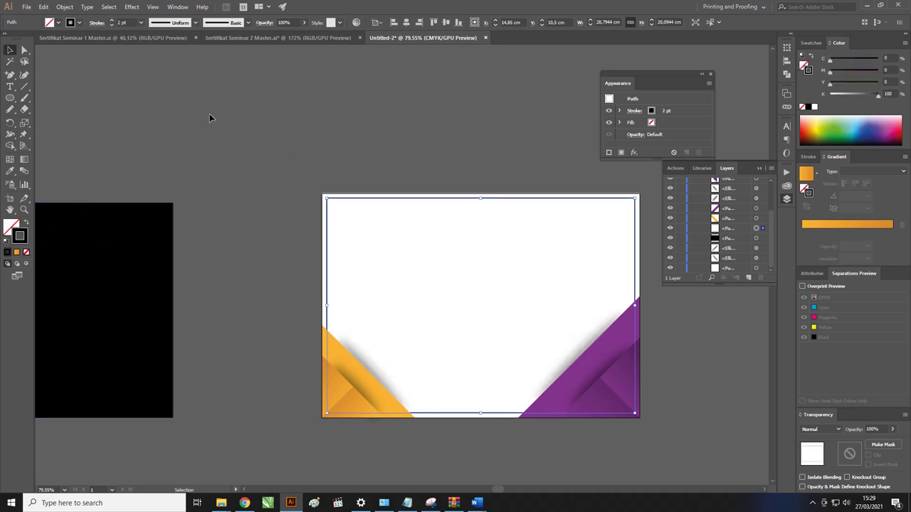
click(111, 21)
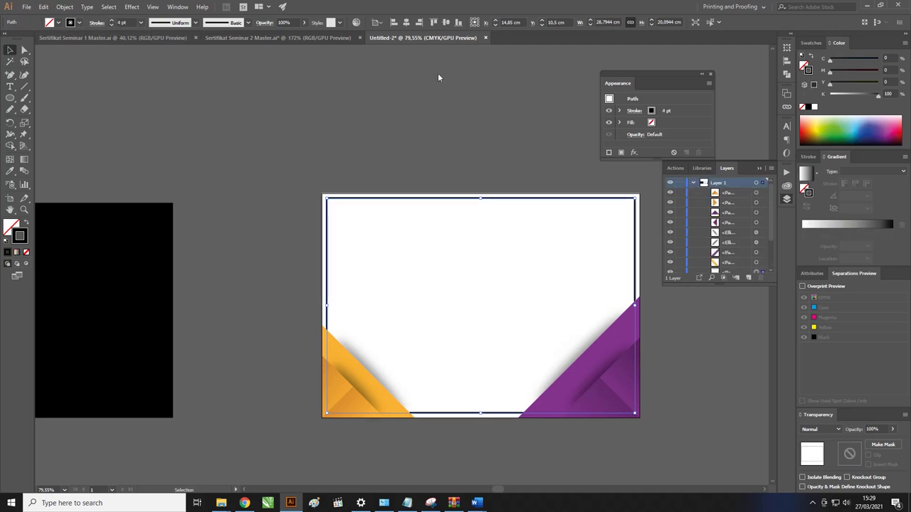
key(z)
mouse_move(333, 201)
mouse_down()
mouse_move(545, 251)
mouse_move(381, 176)
mouse_up()
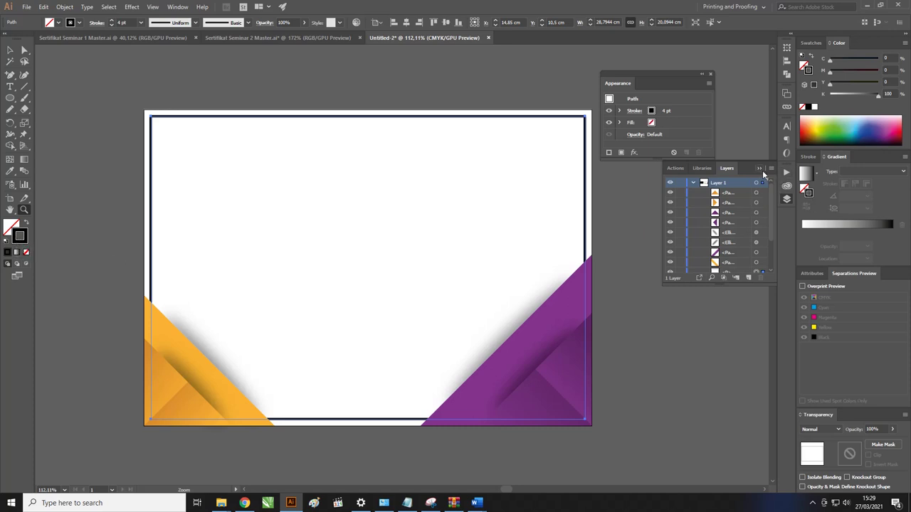
- Open the Metal swatch library and move it clear of the artwork
click(759, 170)
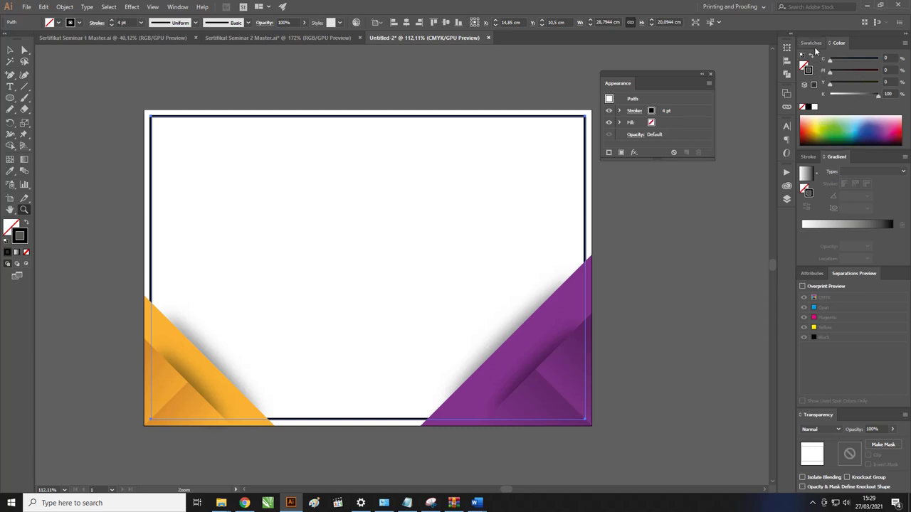
click(813, 43)
click(805, 144)
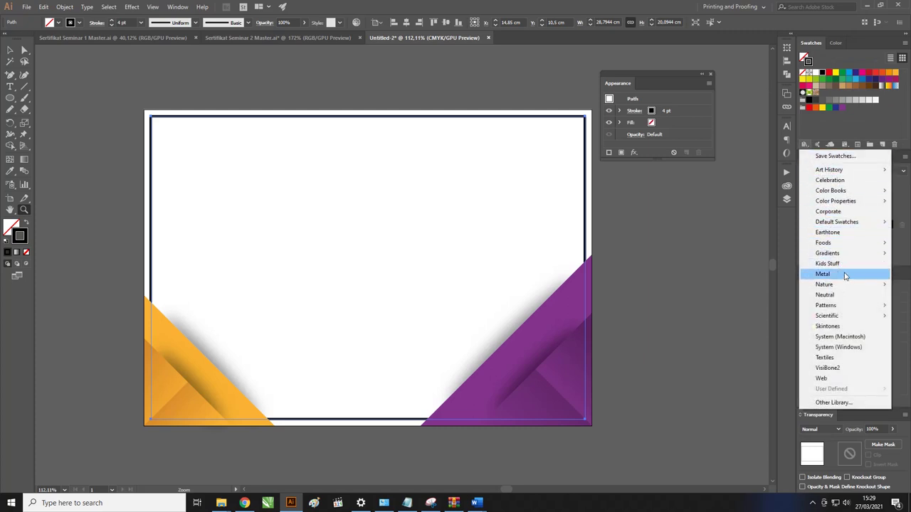
click(846, 275)
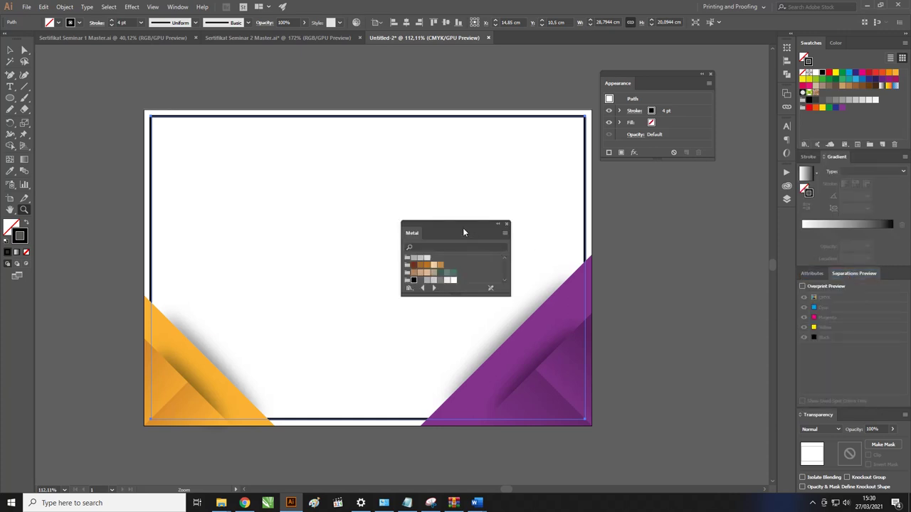
drag(463, 231, 670, 199)
drag(667, 265, 667, 326)
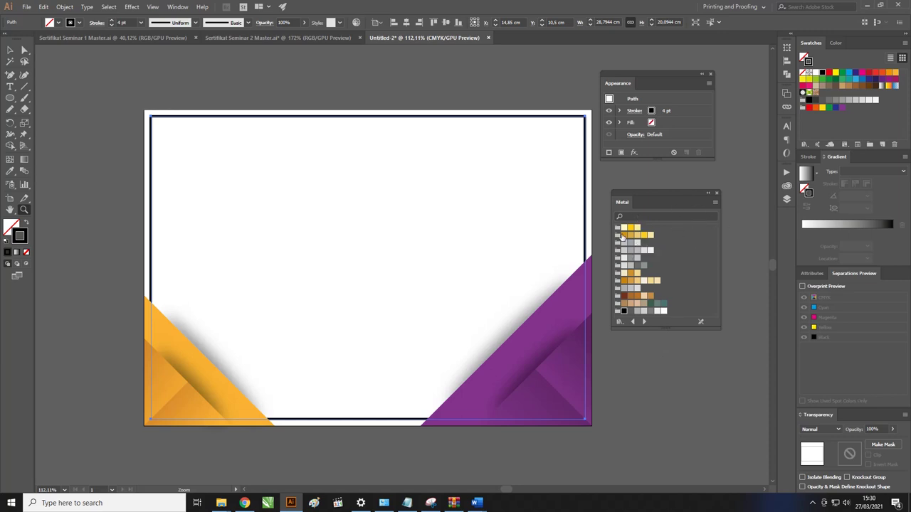
- Apply a gold metal gradient to the frame stroke, with stops spanning 0% to 100%
drag(624, 235, 809, 237)
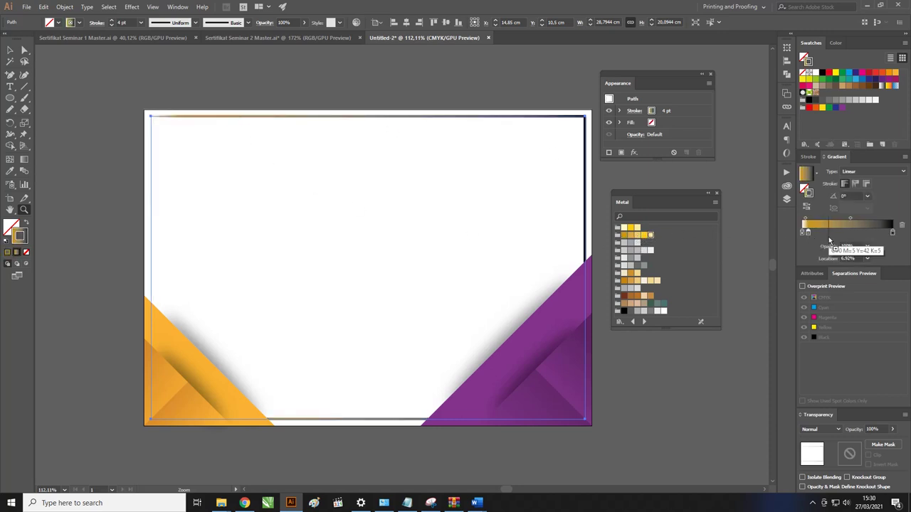
drag(809, 233, 836, 234)
click(805, 232)
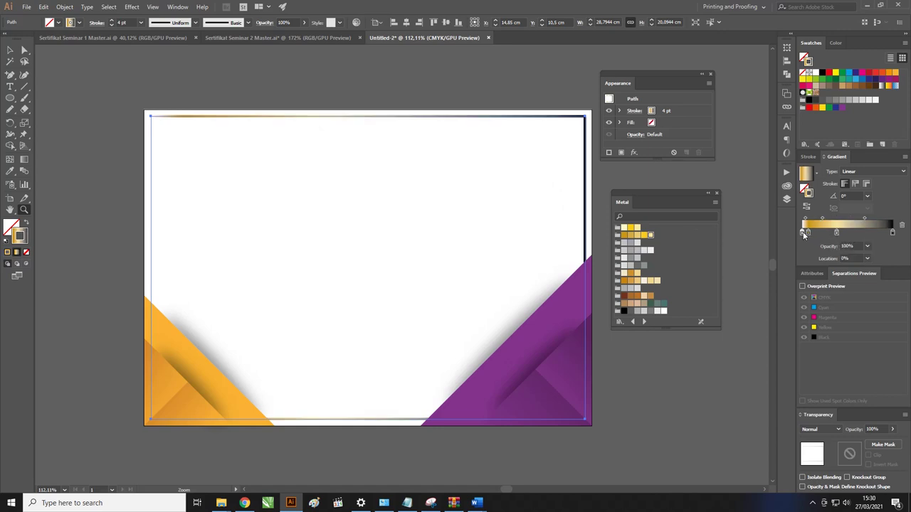
click(903, 227)
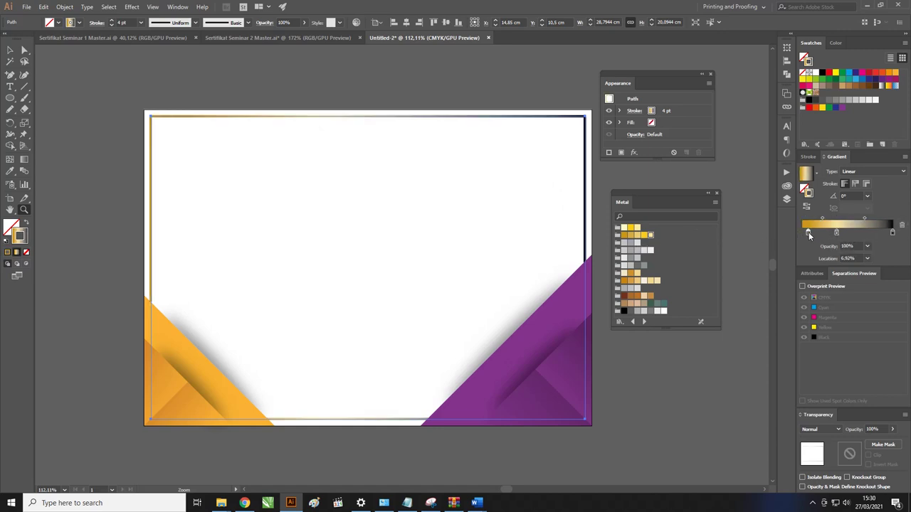
drag(808, 233, 883, 234)
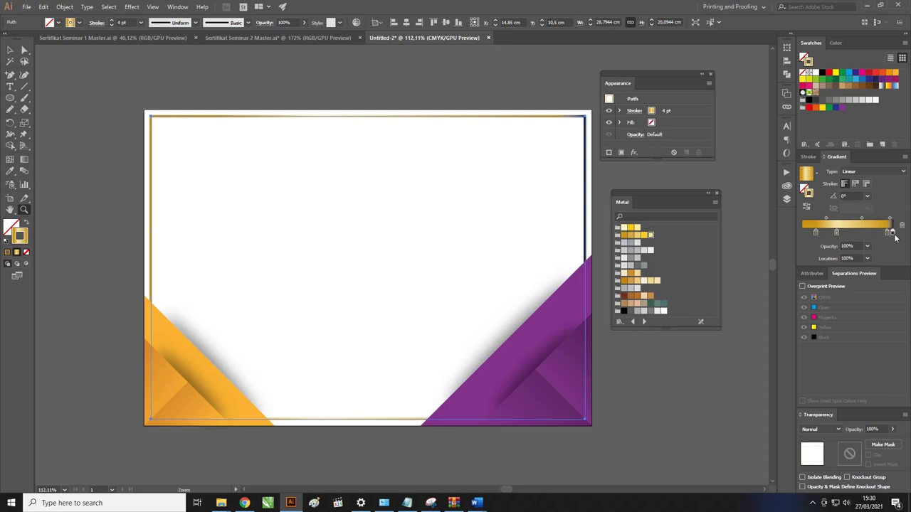
drag(889, 235, 893, 233)
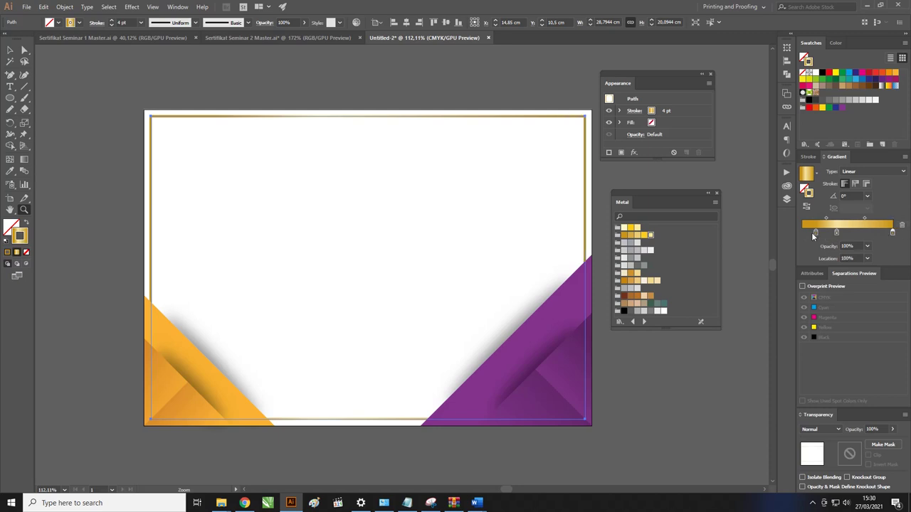
mouse_move(815, 232)
mouse_down()
mouse_move(788, 240)
mouse_move(860, 231)
mouse_up()
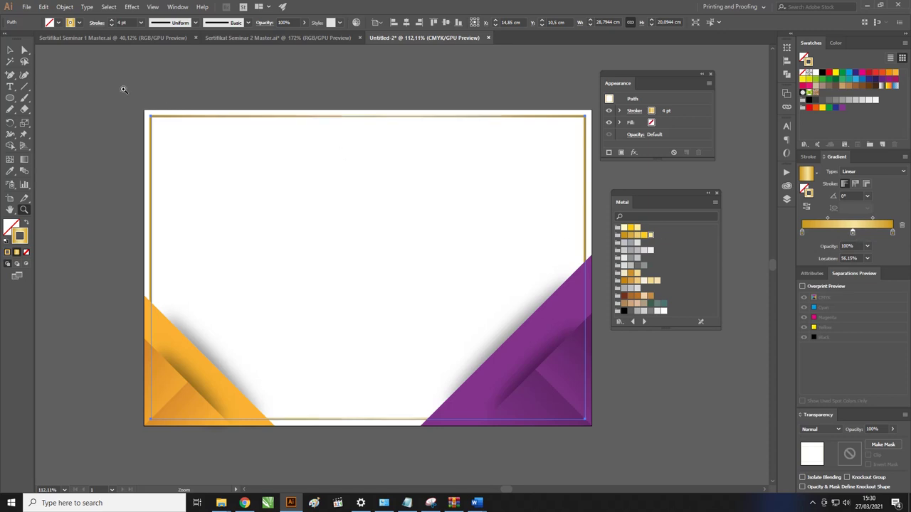
- Zoom out to the whole artboard and reselect the gold frame to show its anchor points
click(10, 49)
click(145, 78)
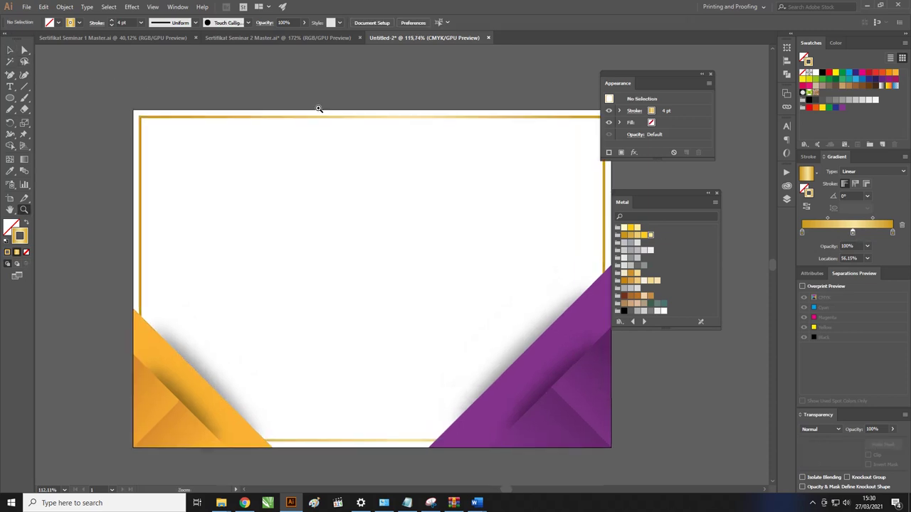
key(ctrl+minus)
key(v)
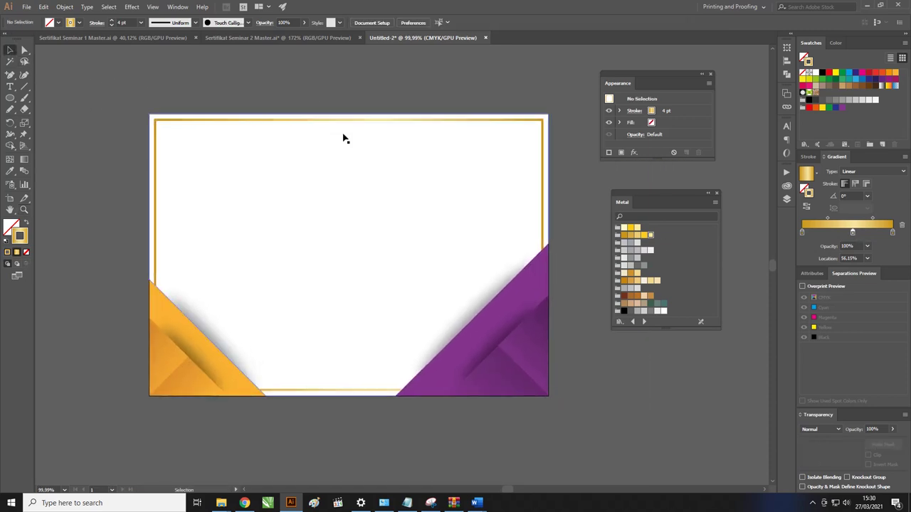
click(356, 120)
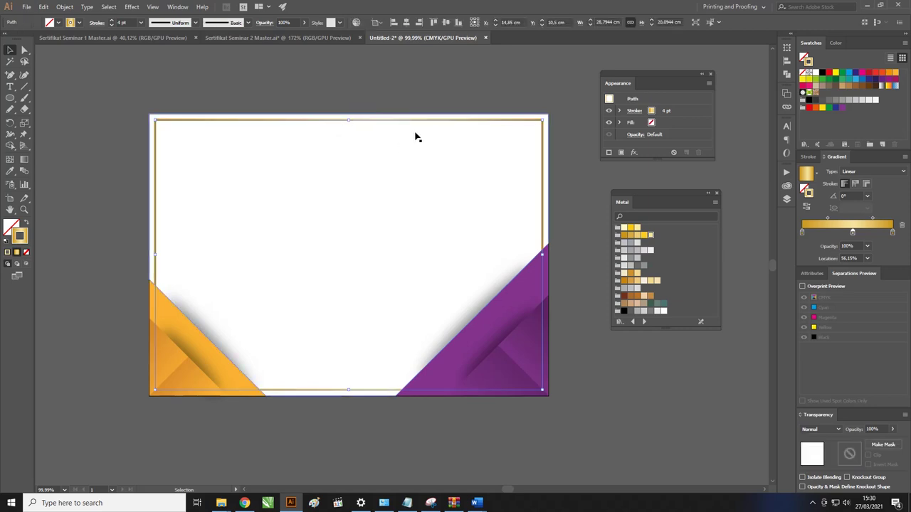
key(a)
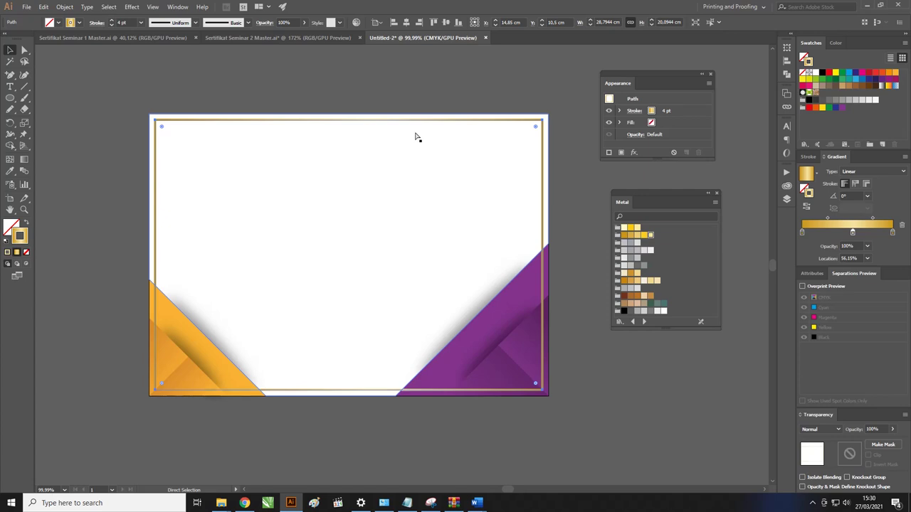
key(ctrl)
ctrl+click(408, 135)
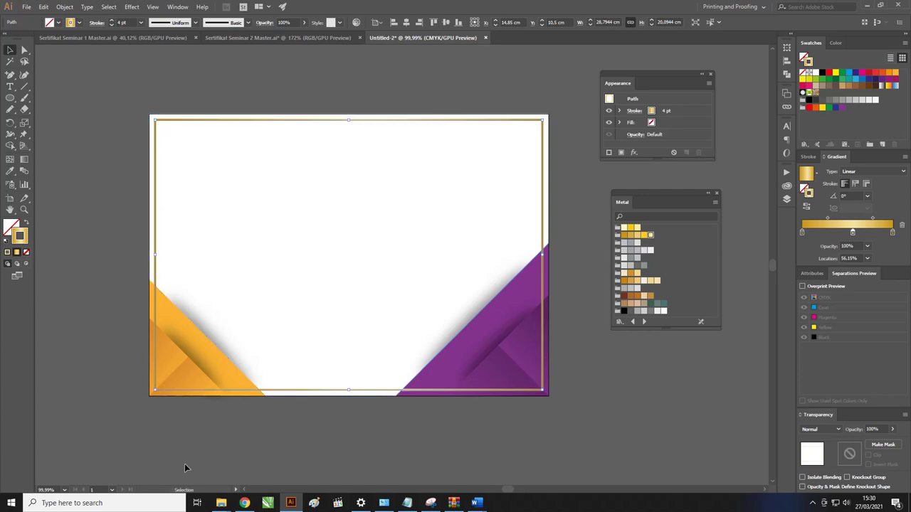
key(z)
drag(171, 351, 191, 335)
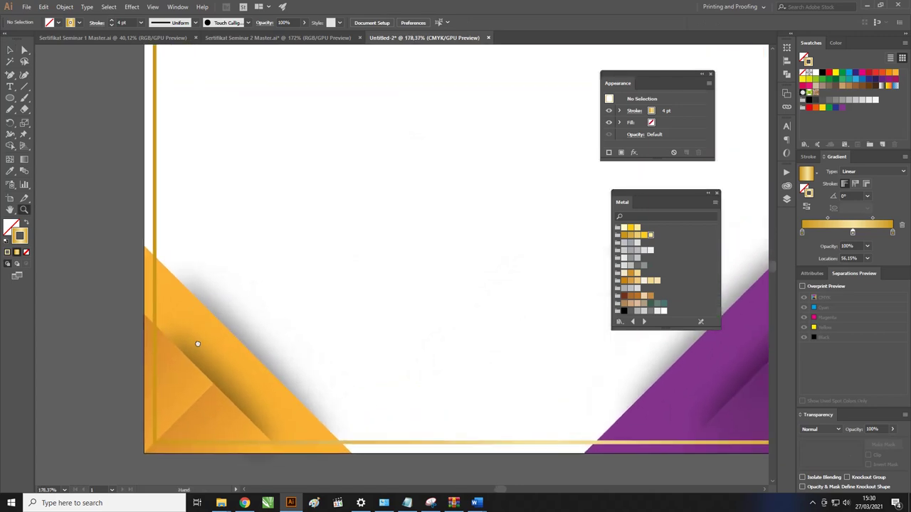
key(v)
click(171, 355)
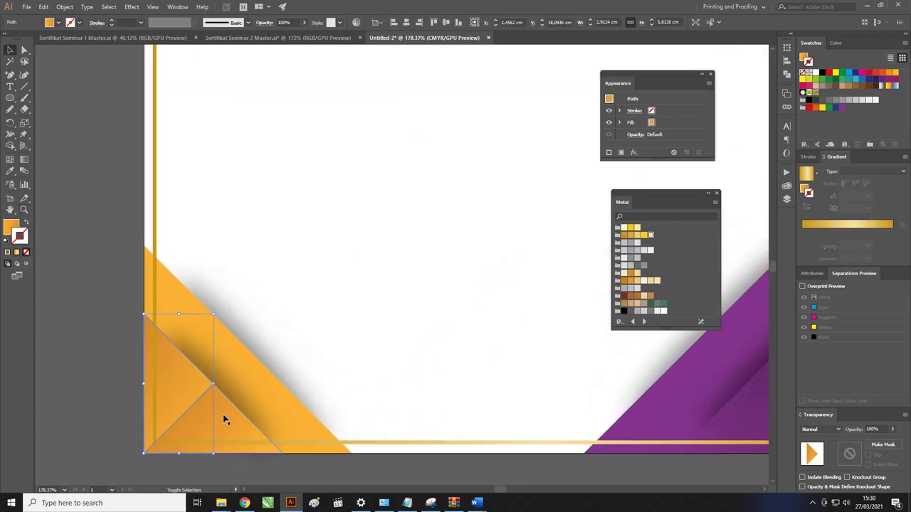
key(ctrl)
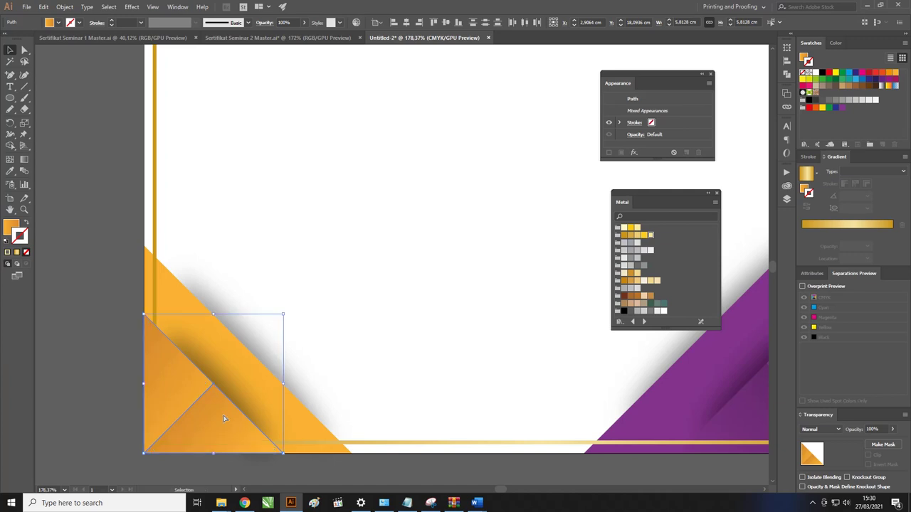
scroll(333, 427, right, 3)
scroll(333, 427, right, 3)
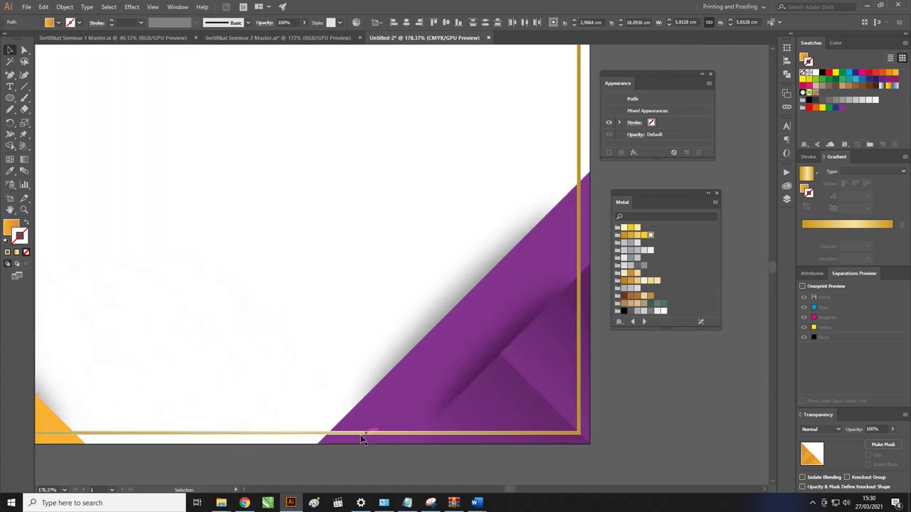
click(491, 393)
shift+click(567, 324)
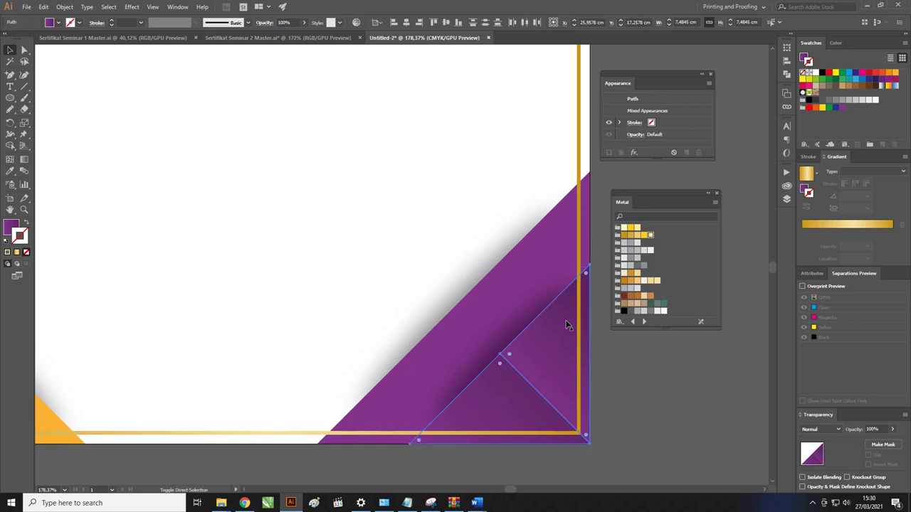
scroll(401, 314, down, 2)
scroll(325, 320, down, 2)
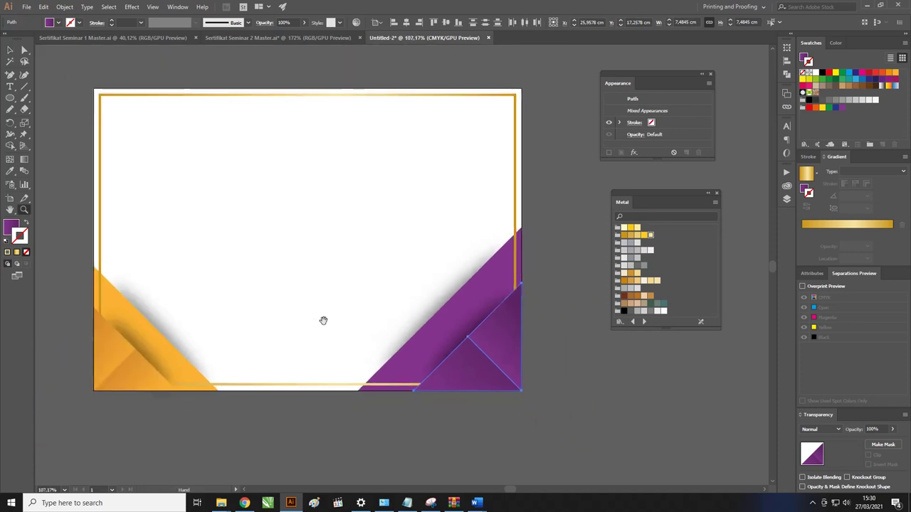
scroll(330, 329, down, 1)
click(528, 454)
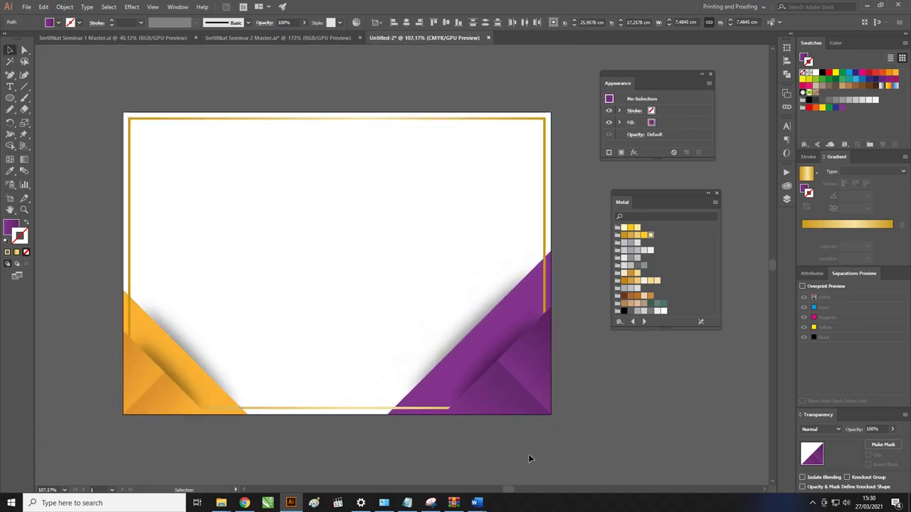
click(543, 265)
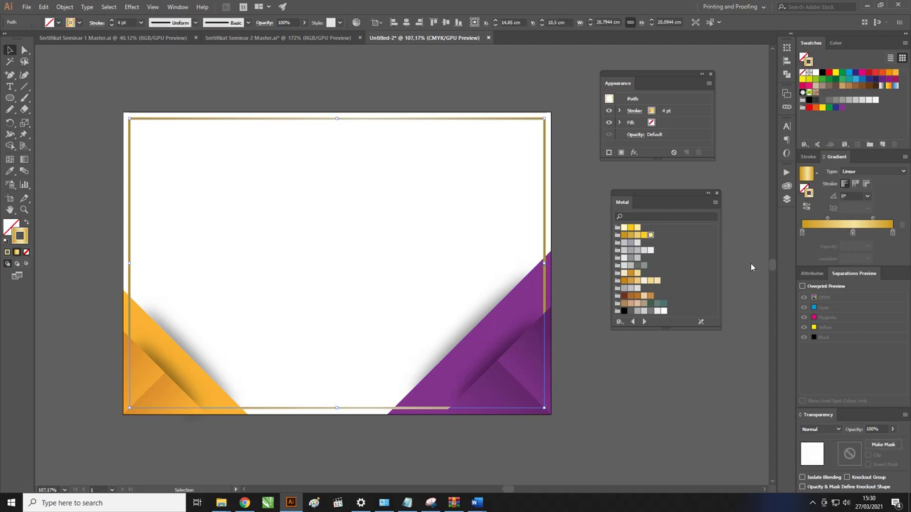
- Brighten the left gradient stop: no black or cyan, full yellow, positioned at 15.9%
click(802, 232)
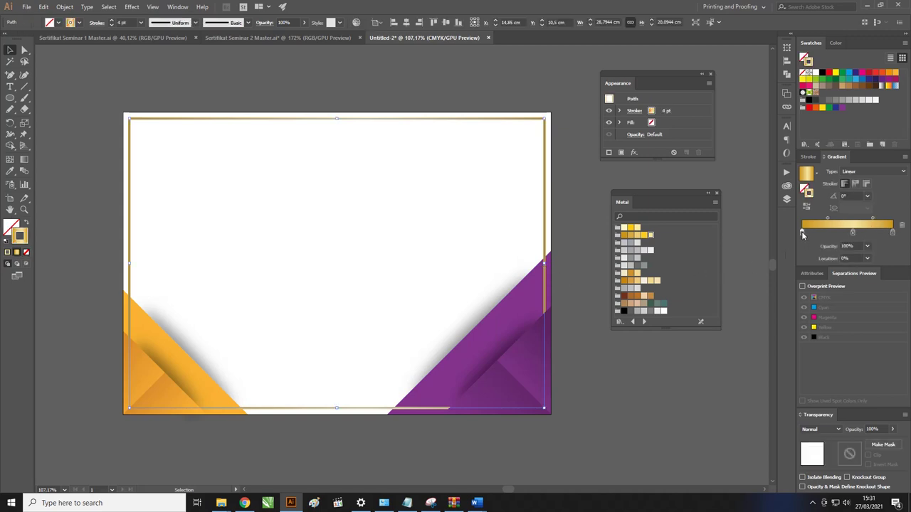
click(838, 44)
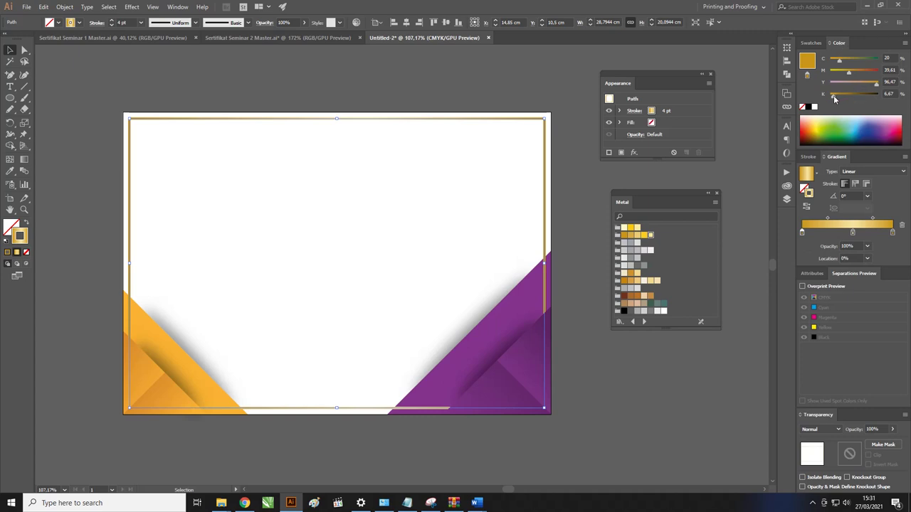
mouse_move(834, 100)
mouse_down()
mouse_move(822, 99)
mouse_move(851, 75)
mouse_up()
drag(875, 88, 896, 86)
drag(840, 63, 821, 63)
mouse_move(802, 232)
mouse_down()
mouse_move(817, 235)
mouse_move(802, 235)
mouse_up()
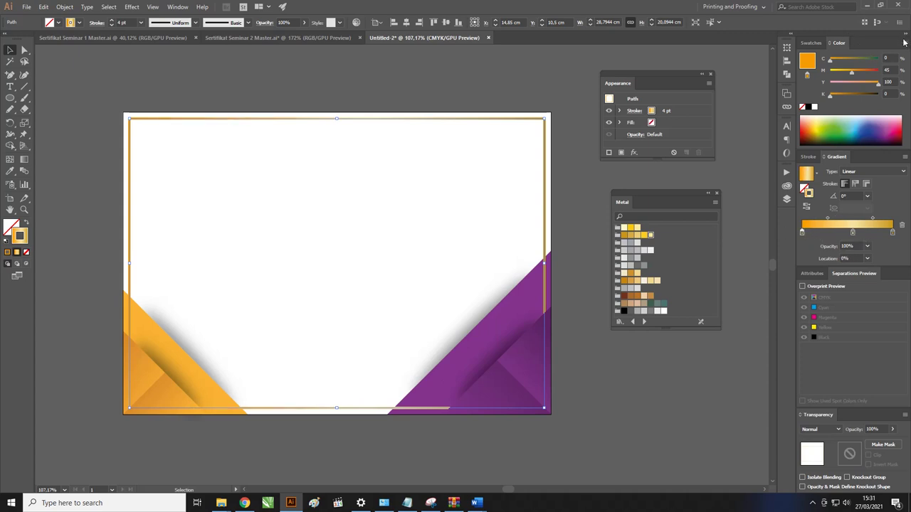
- In HSB mode, set the left stop to saturation 100 and brightness 79
click(904, 43)
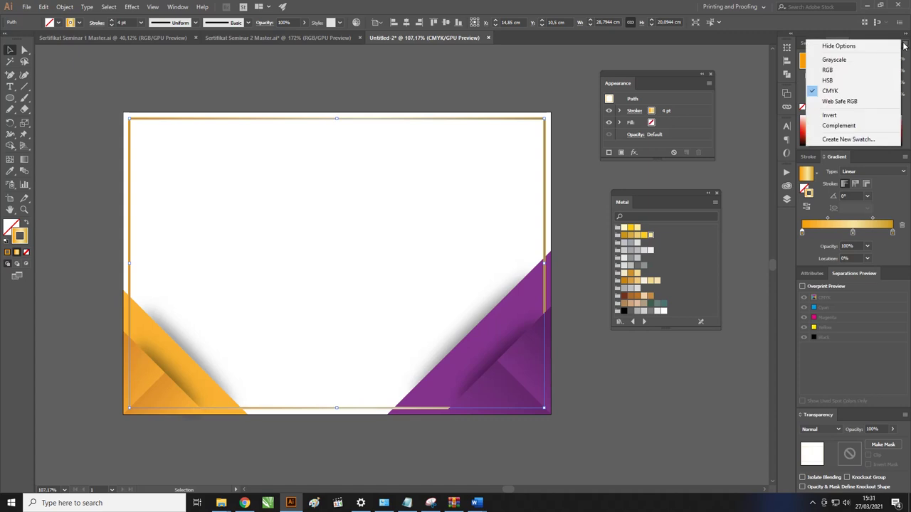
click(827, 80)
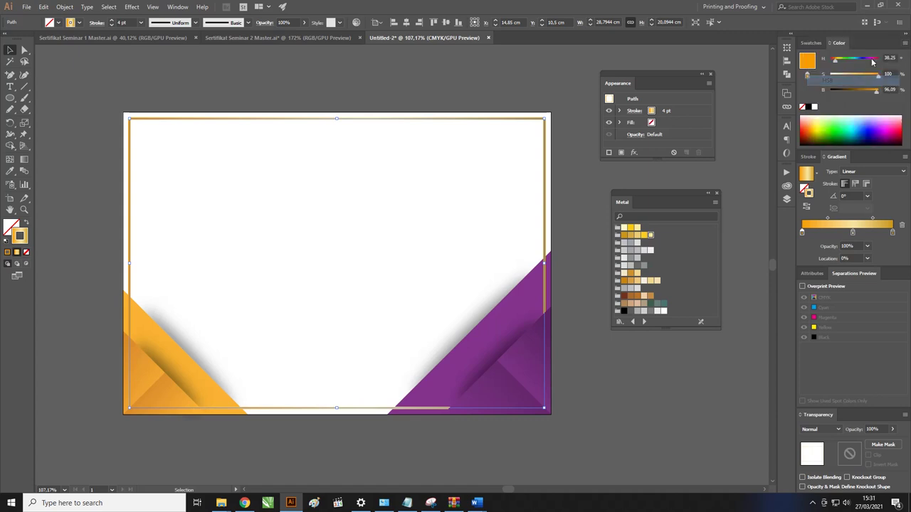
drag(876, 77, 836, 65)
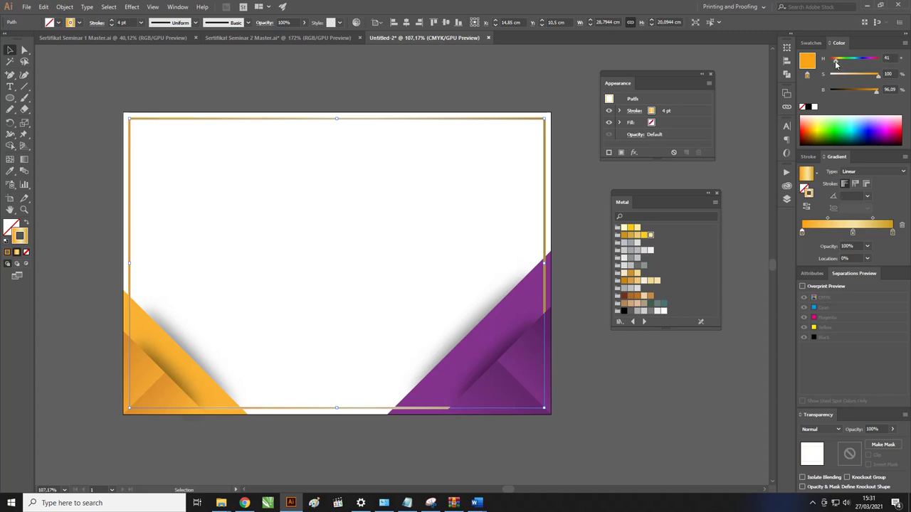
drag(875, 94, 868, 94)
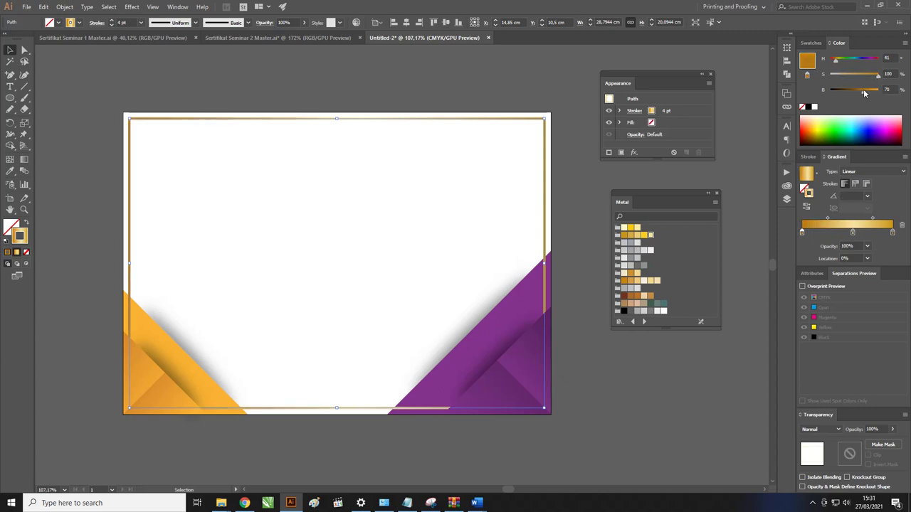
- Shift the light middle stop left and add dark gold stops near both gradient ends
mouse_move(853, 232)
mouse_down()
mouse_move(823, 233)
mouse_move(871, 232)
mouse_move(853, 241)
mouse_move(871, 232)
mouse_move(802, 233)
mouse_move(825, 234)
mouse_up()
click(869, 233)
click(892, 234)
click(824, 234)
click(808, 234)
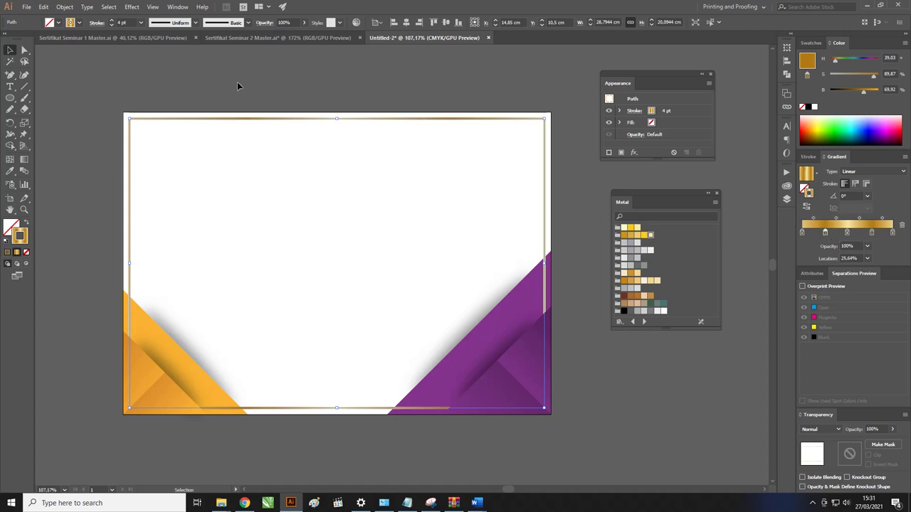
- Deselect the border frame and zoom out to the whole certificate
click(73, 66)
key(z)
mouse_move(190, 97)
mouse_down()
mouse_move(215, 101)
mouse_move(179, 93)
mouse_up()
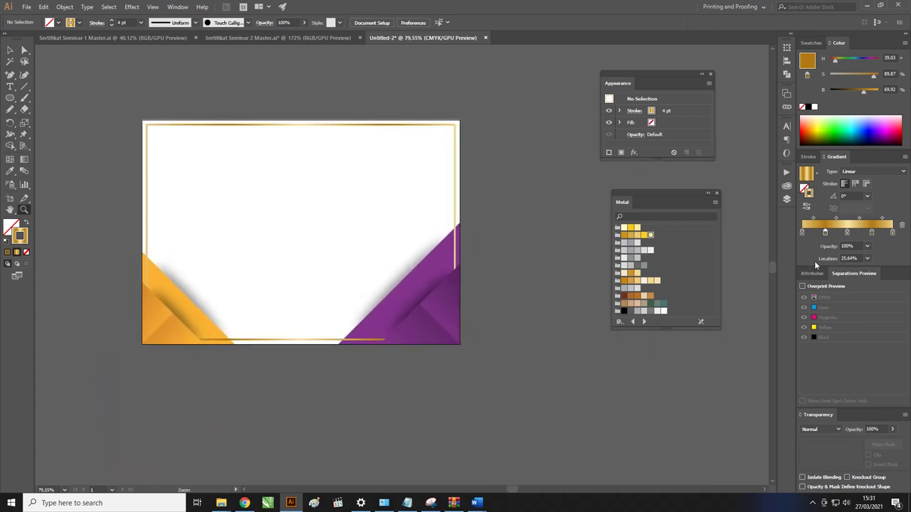
- Change the gold border frame's gradient type to Radial
click(11, 50)
click(872, 171)
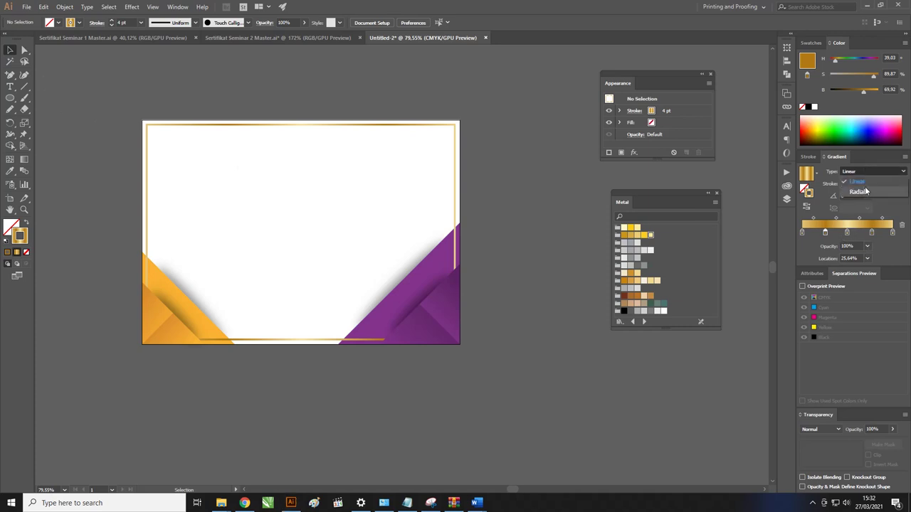
click(857, 182)
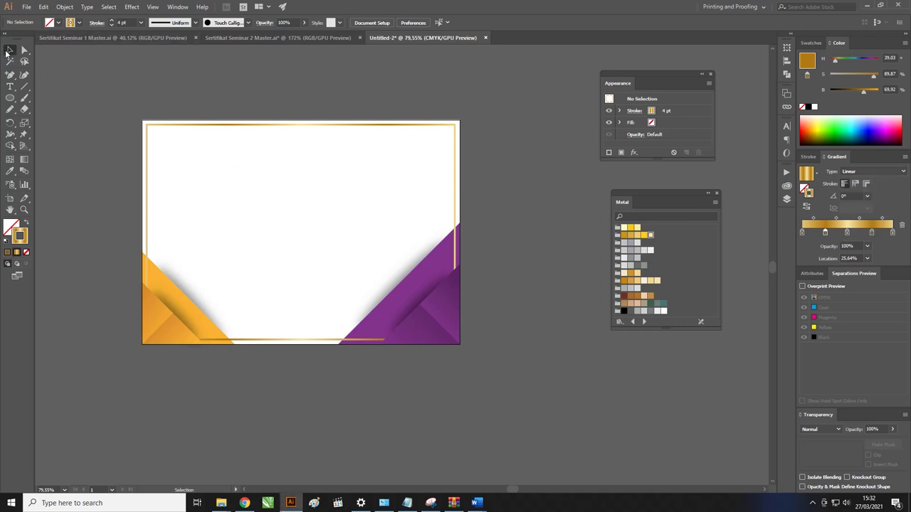
click(182, 126)
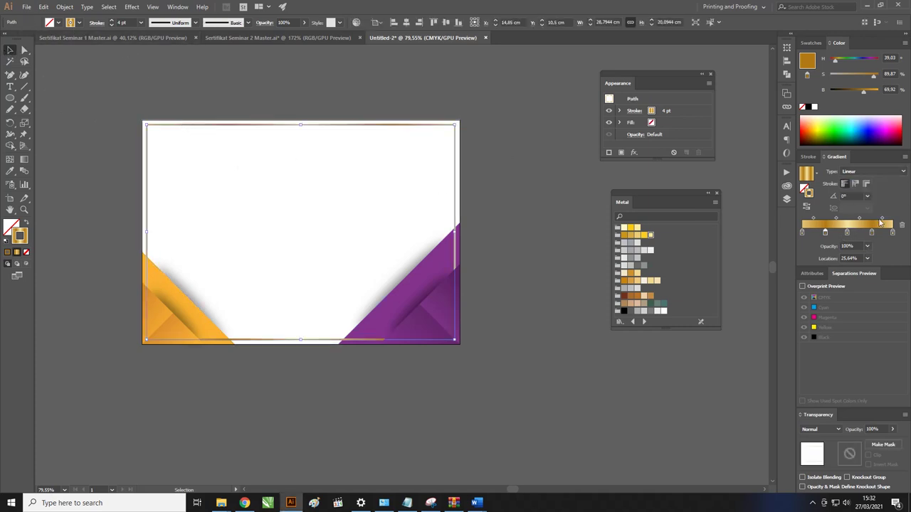
click(873, 171)
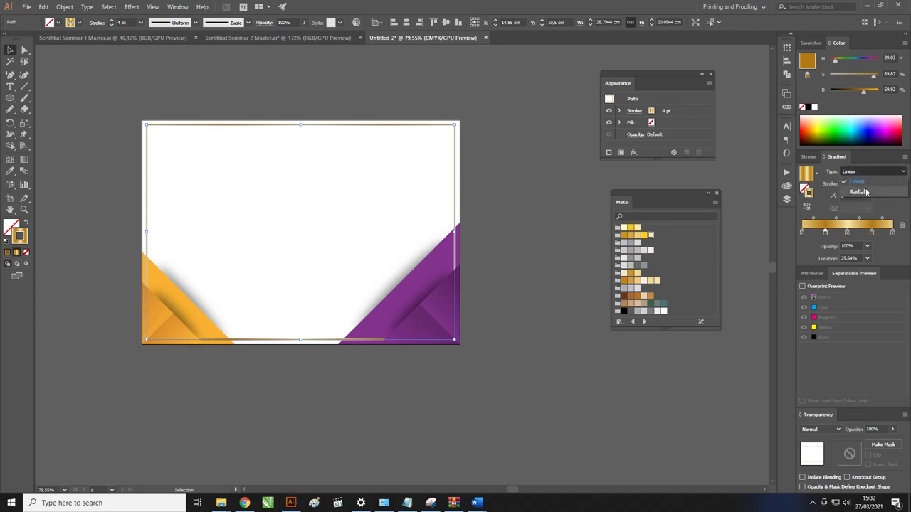
click(857, 193)
- Zoom in on the certificate and raise the middle gradient stop's saturation
click(495, 240)
key(z)
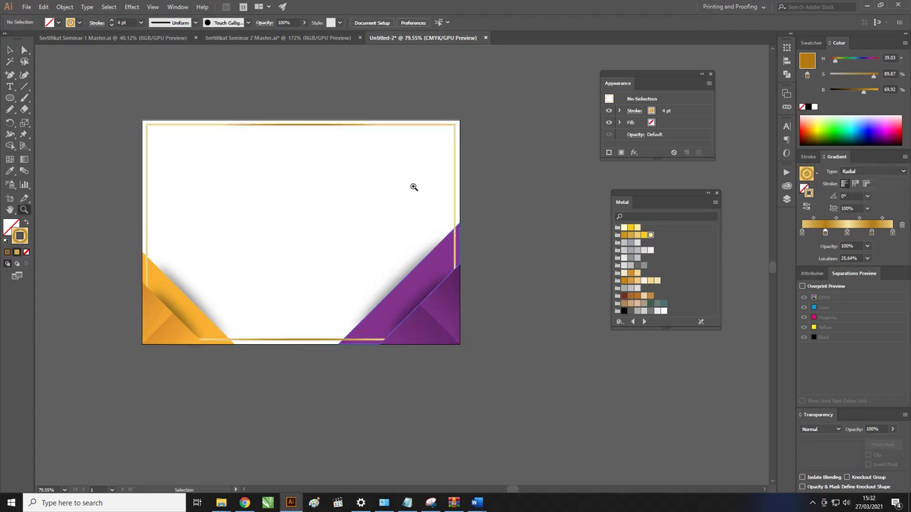
drag(412, 187, 438, 195)
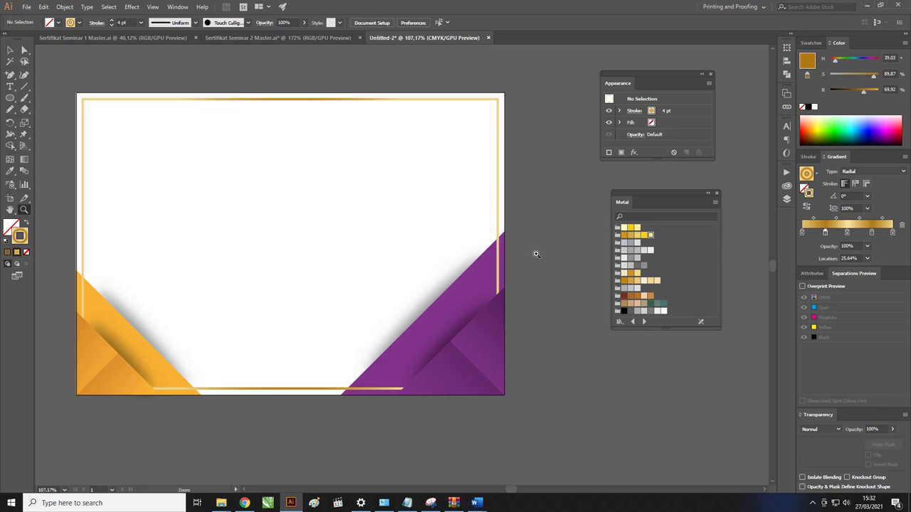
key(v)
click(802, 233)
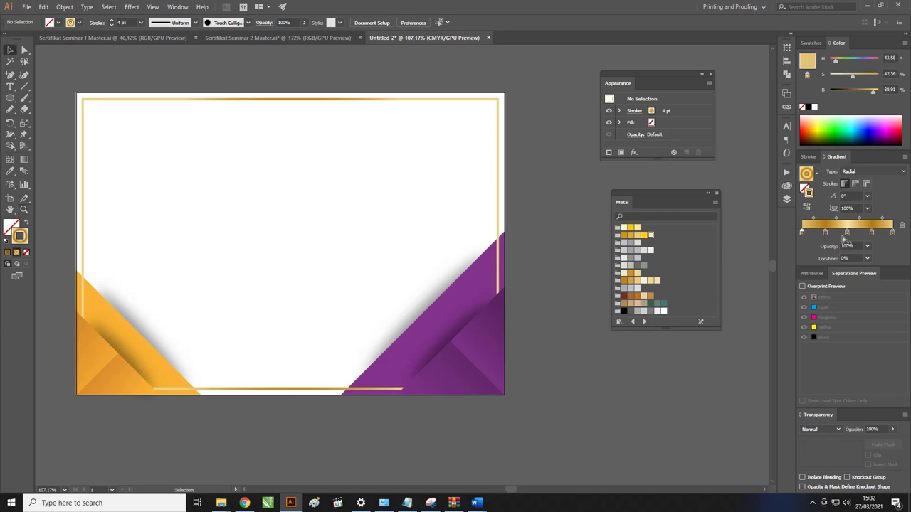
click(846, 234)
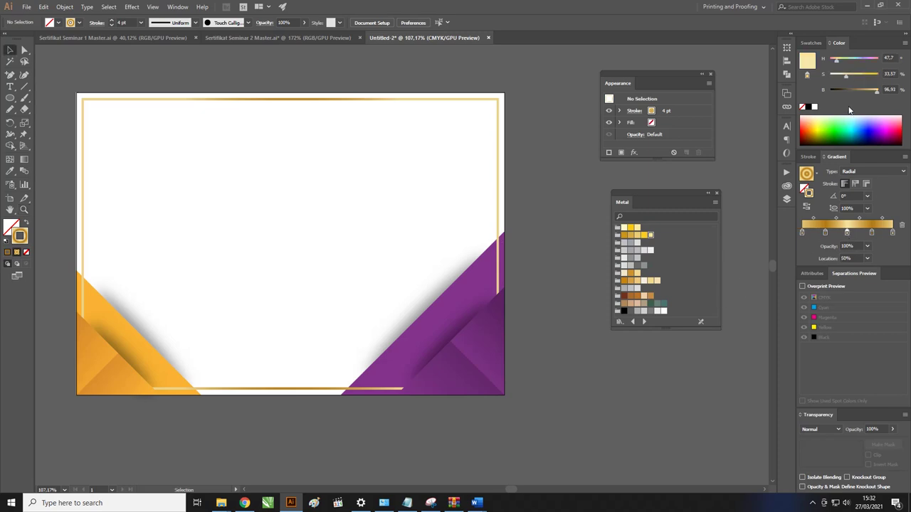
mouse_move(843, 81)
mouse_down()
mouse_move(853, 77)
mouse_move(858, 106)
mouse_move(856, 79)
mouse_up()
- Raise the leftmost stop's saturation and darken the second and ~77% gold stops
click(892, 232)
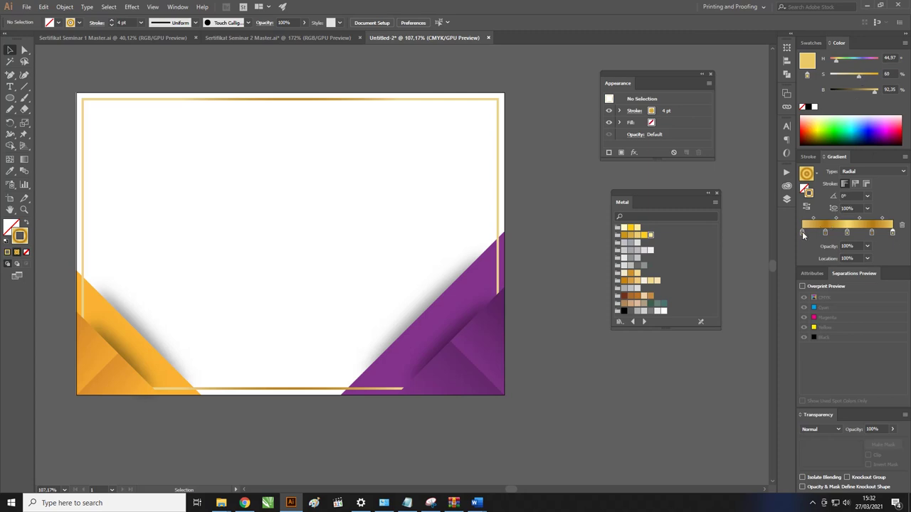
click(802, 233)
drag(859, 80, 856, 78)
click(825, 233)
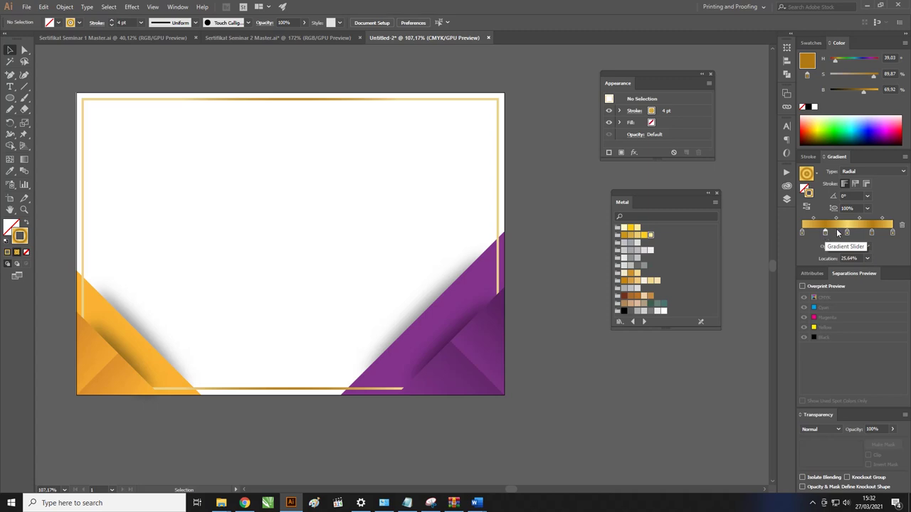
drag(864, 94, 859, 91)
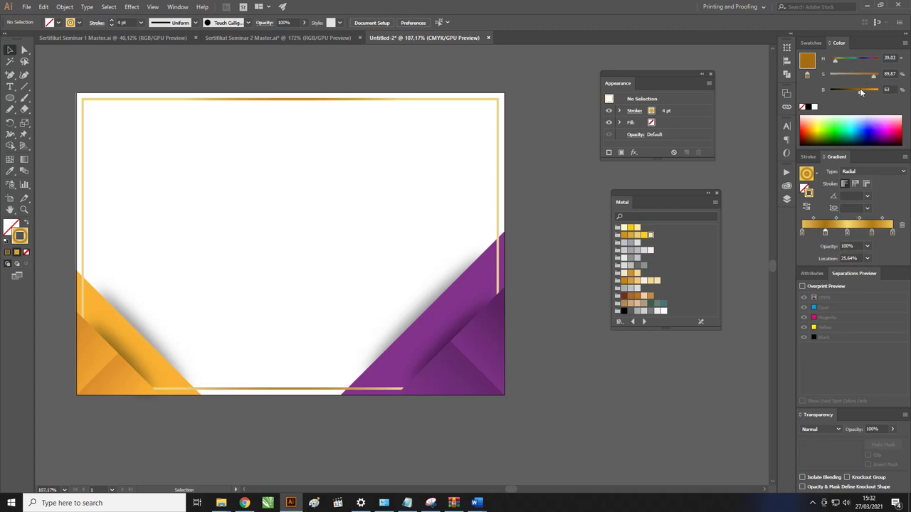
click(871, 234)
click(877, 78)
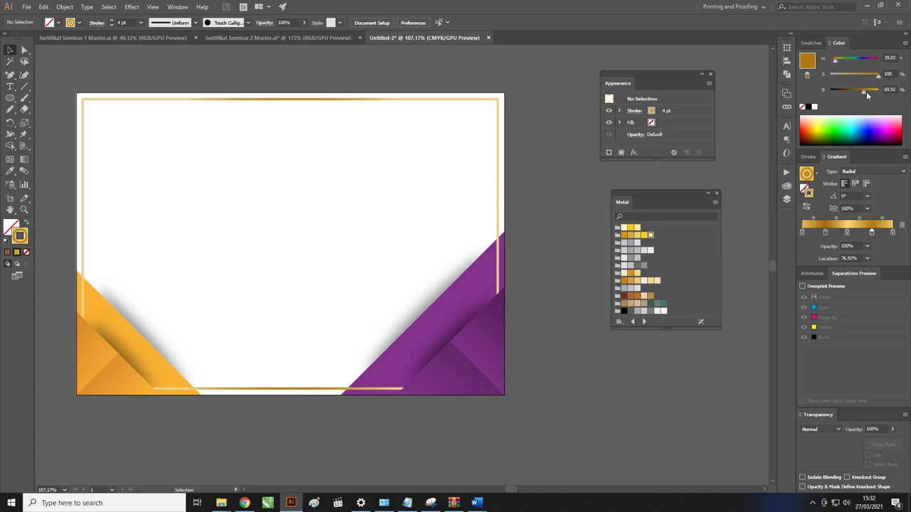
drag(864, 90, 859, 91)
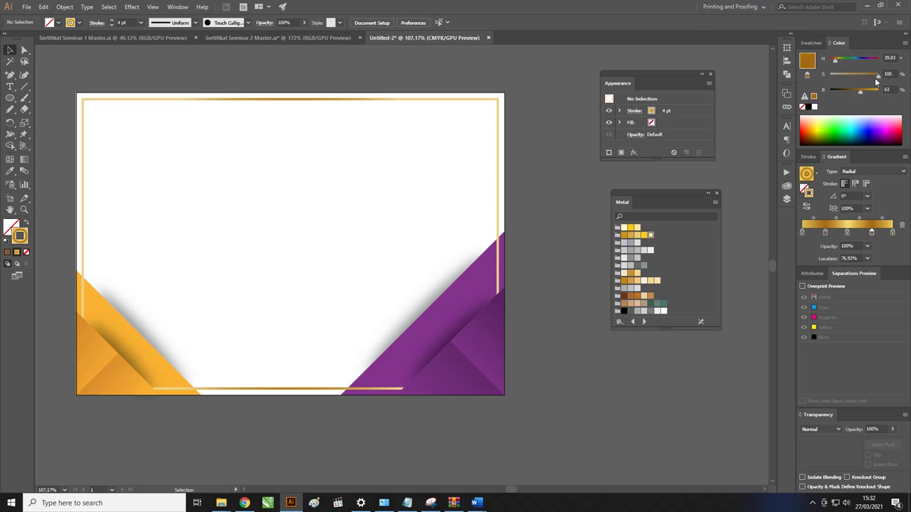
- Switch the gradient type back to Linear
click(875, 172)
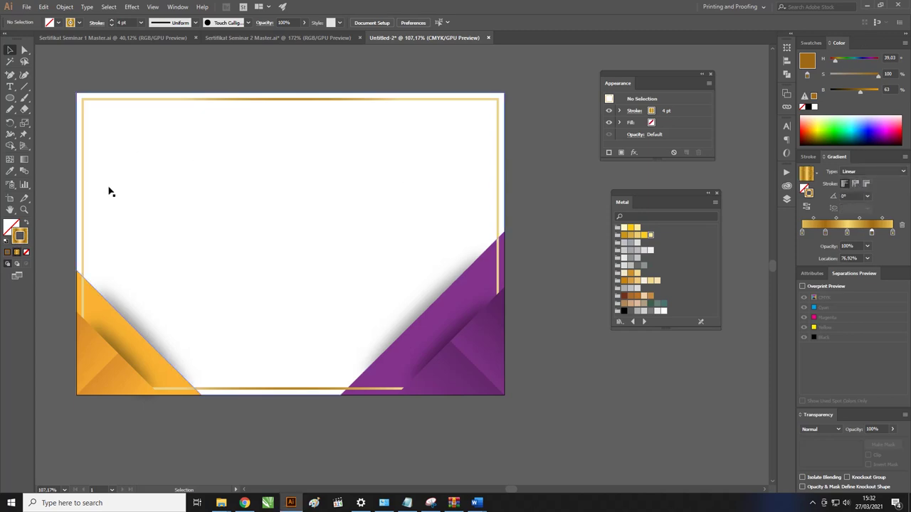
key(g)
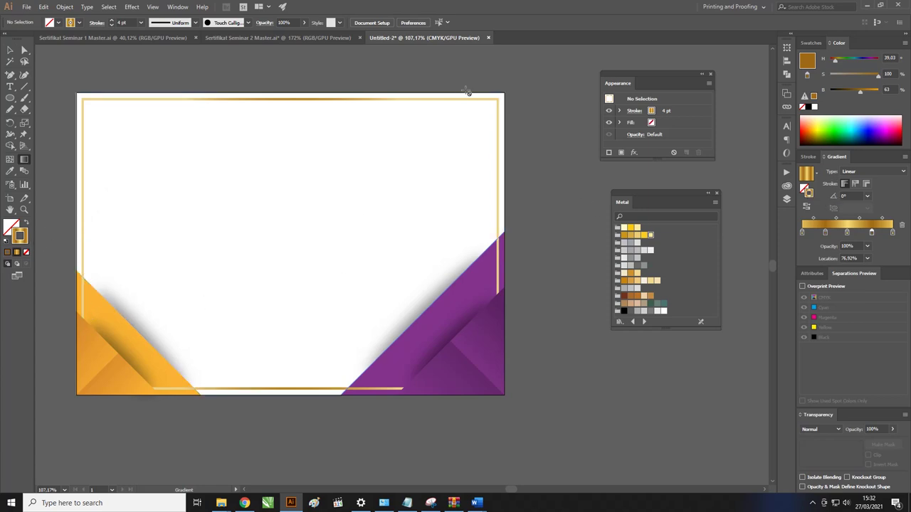
click(10, 50)
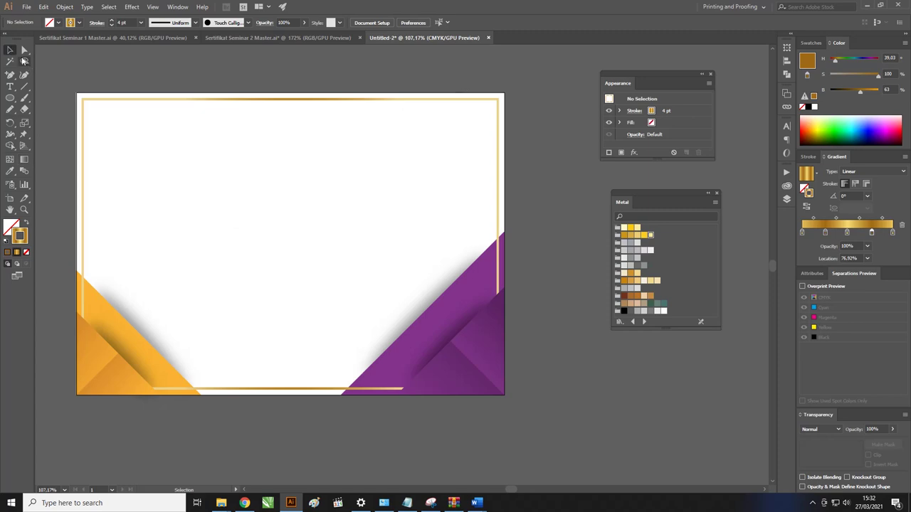
- Raise the saturation of the frame gradient's middle and leftmost gold stops
click(83, 100)
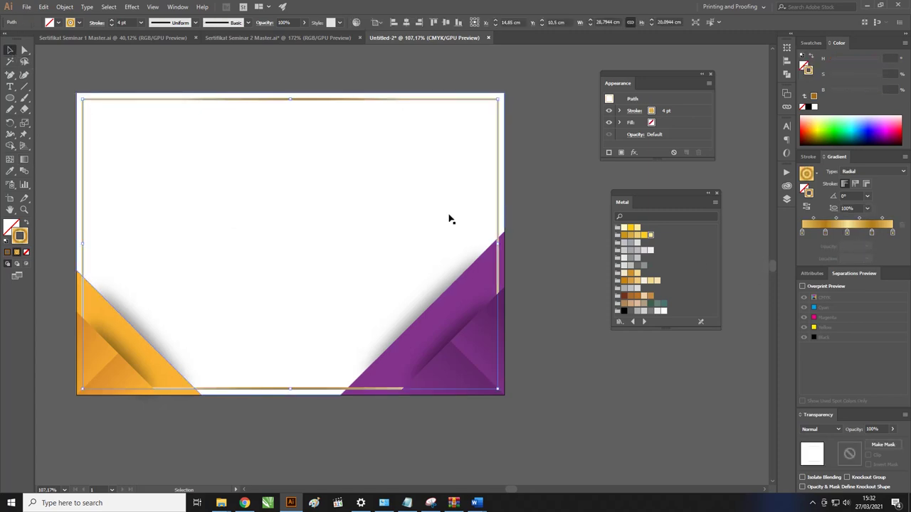
click(847, 233)
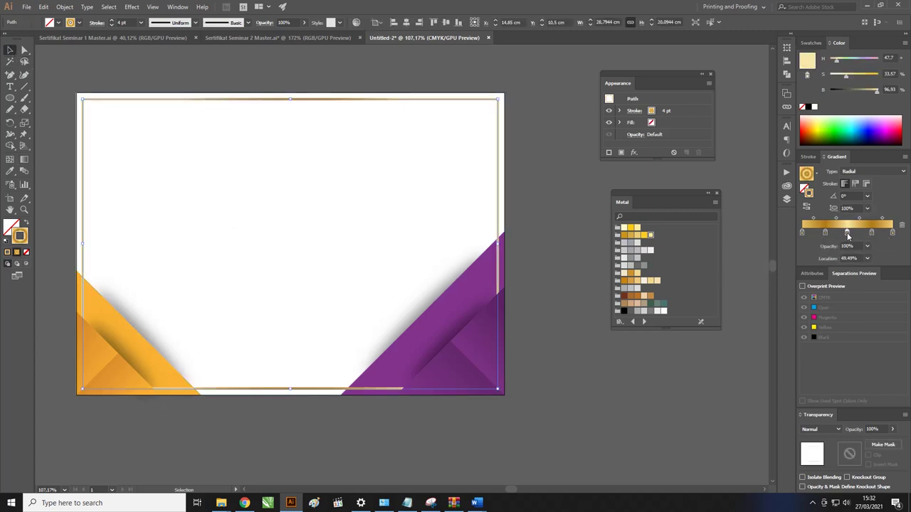
drag(848, 76, 867, 76)
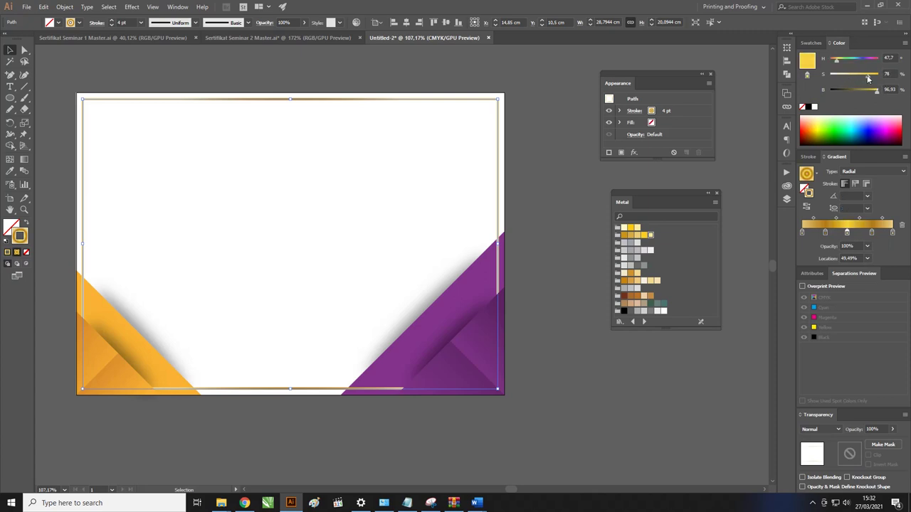
click(802, 231)
drag(852, 75, 869, 74)
click(892, 233)
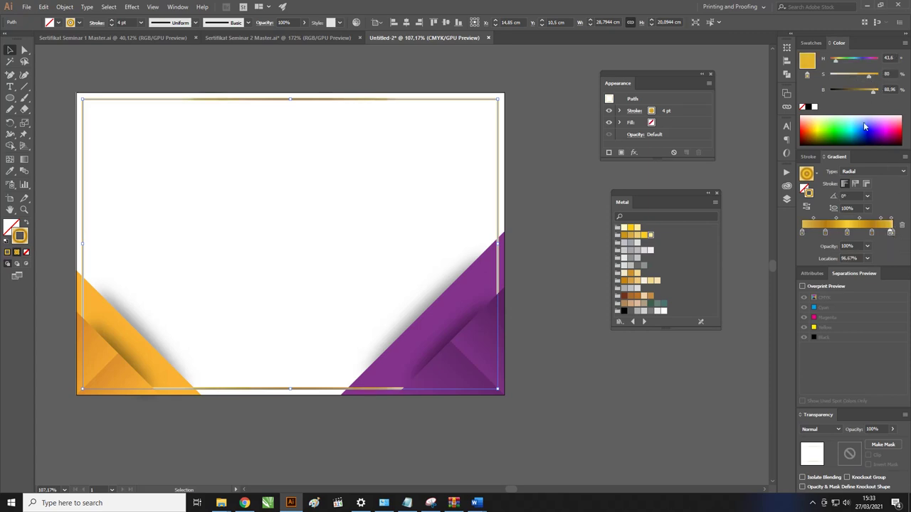
click(880, 234)
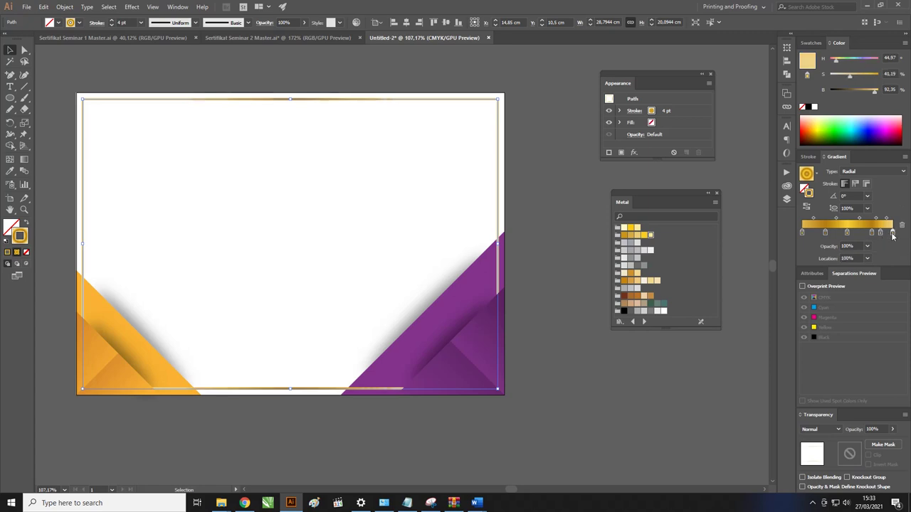
click(901, 225)
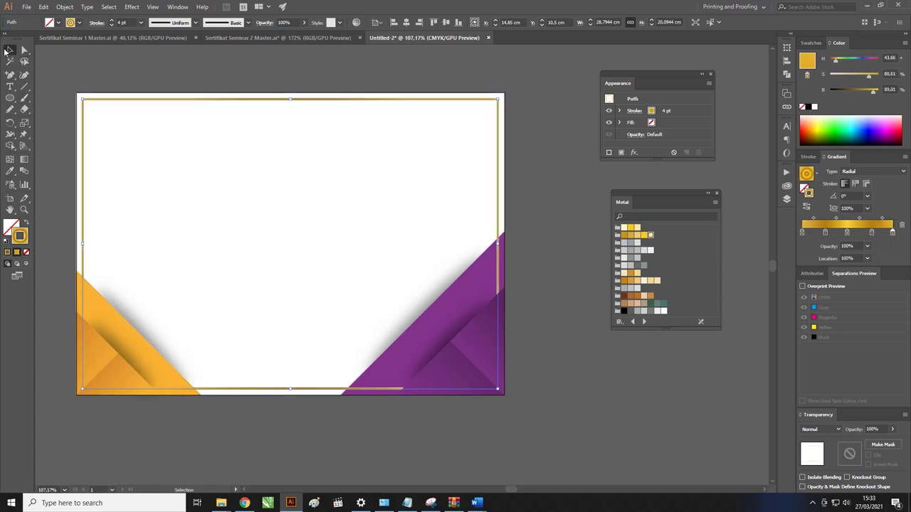
- Deselect the frame and zoom out to view the whole certificate
click(64, 67)
key(z)
mouse_move(348, 100)
mouse_down()
mouse_move(264, 156)
mouse_move(300, 172)
mouse_up()
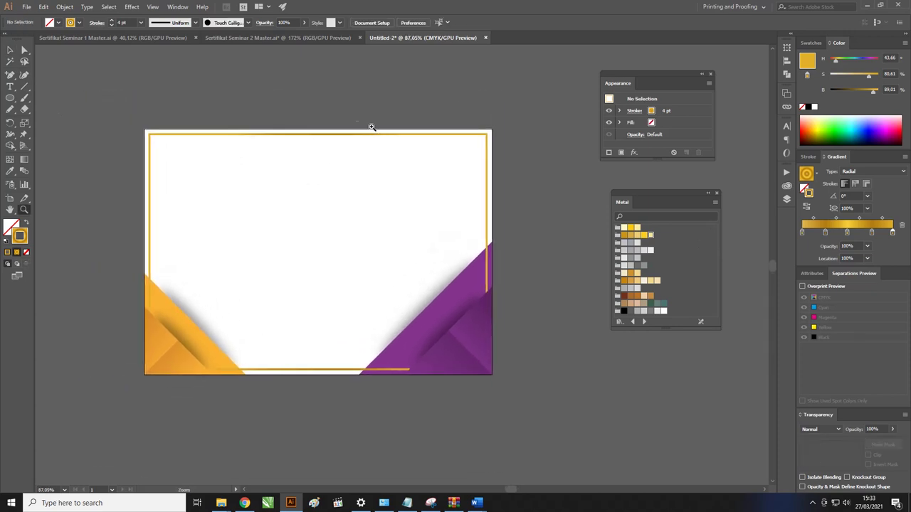
click(10, 50)
drag(332, 138, 316, 126)
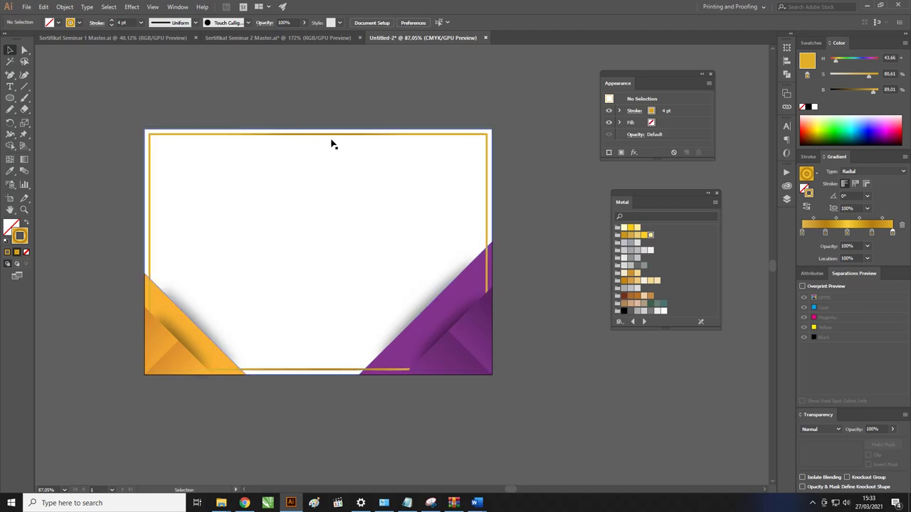
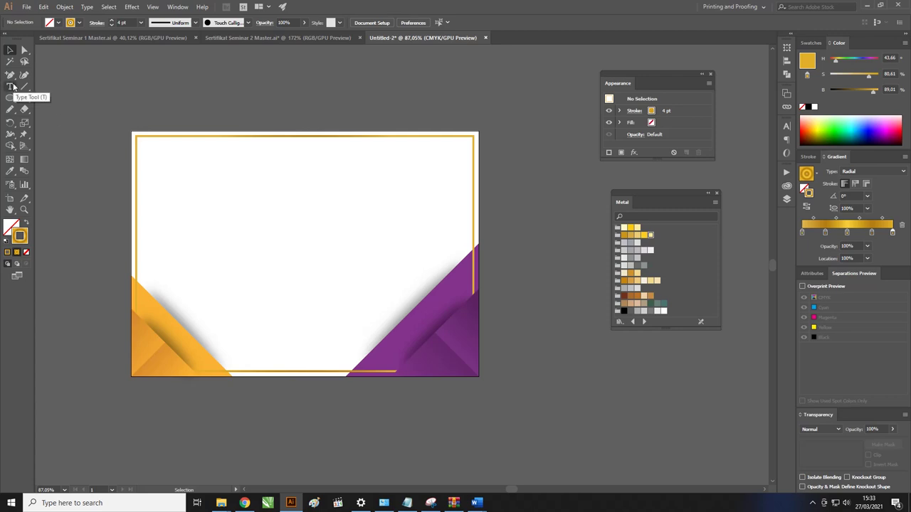
- Bring up the Notepad certificate notes, shift the window left, and select all the wording
click(406, 503)
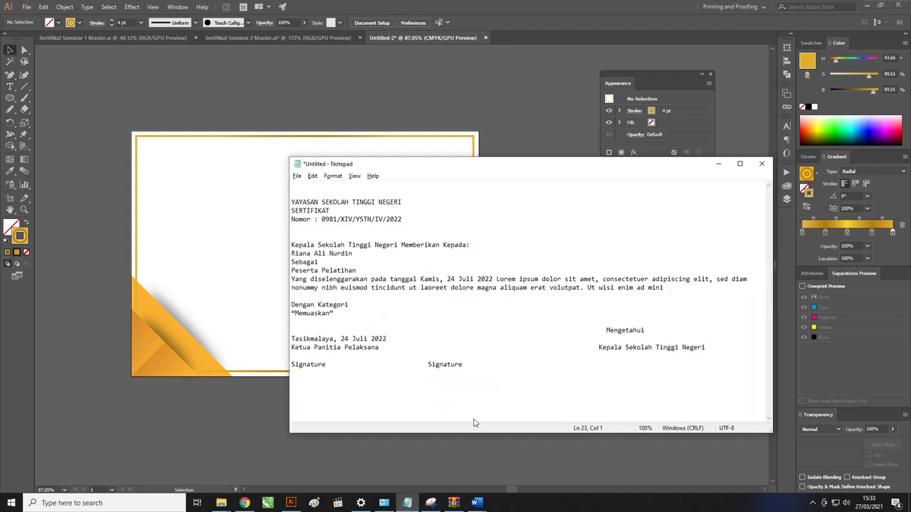
drag(372, 165, 317, 170)
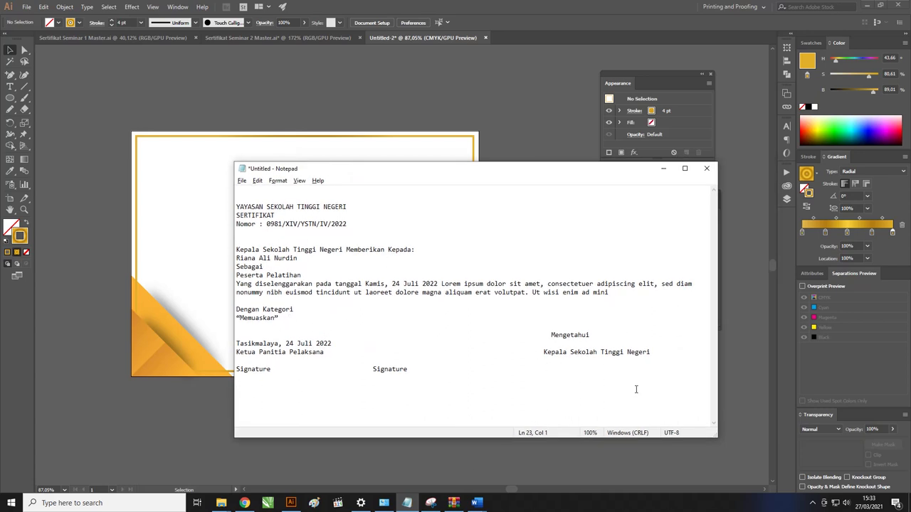
drag(429, 388, 185, 207)
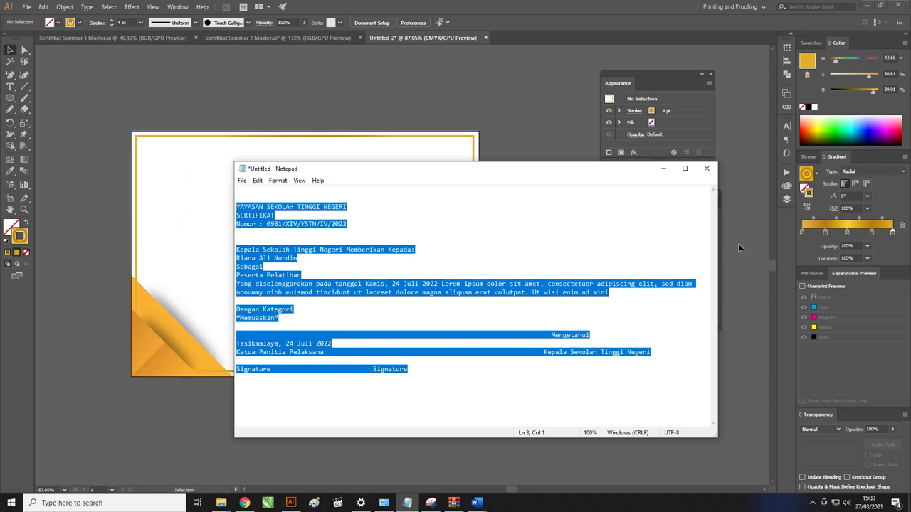
- Zoom out to the whole page and Alt-drag a copy of the purple corner shape upward
key(z)
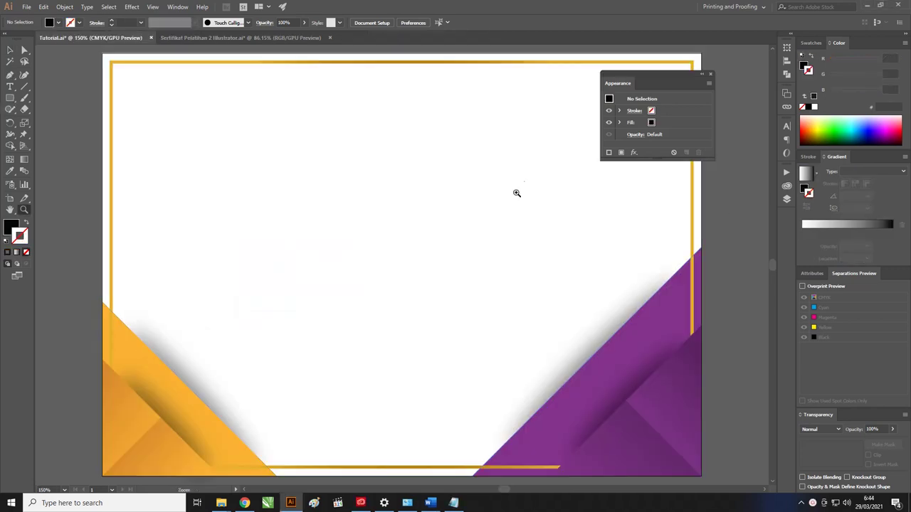
mouse_move(517, 193)
mouse_down()
mouse_move(474, 189)
mouse_move(454, 138)
mouse_up()
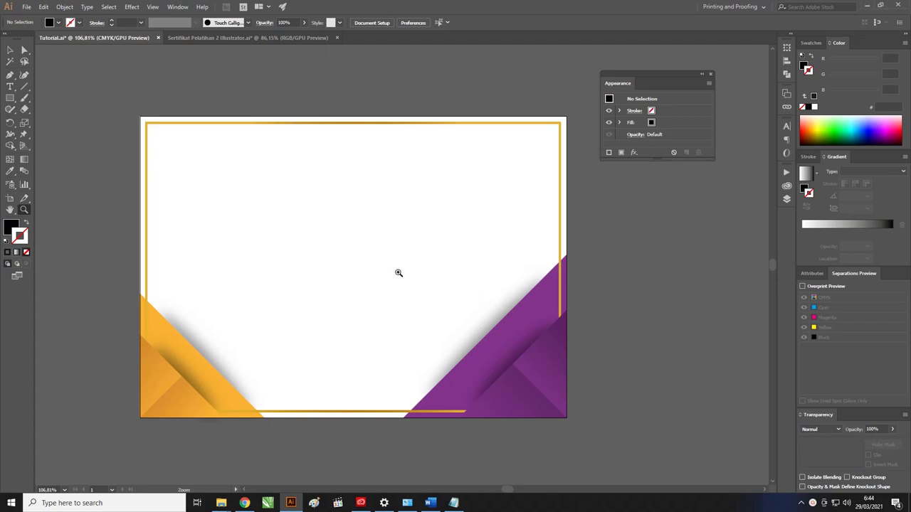
key(v)
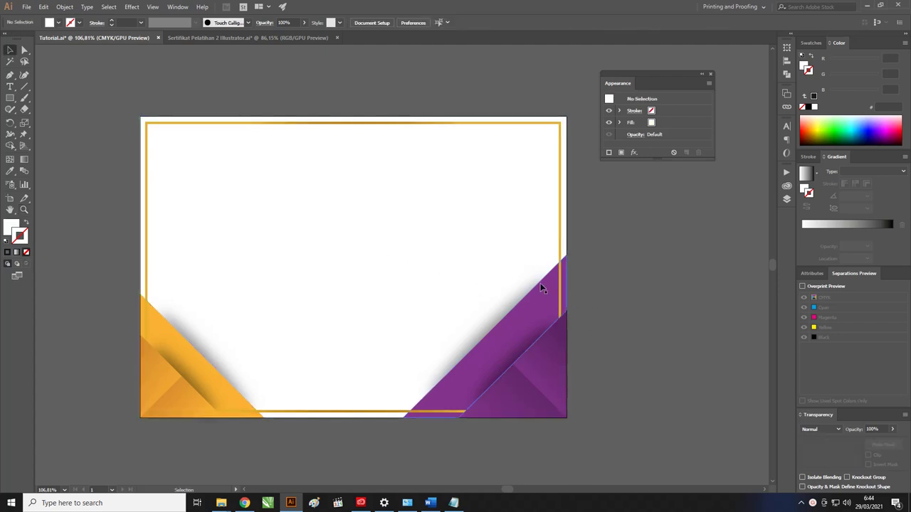
click(541, 288)
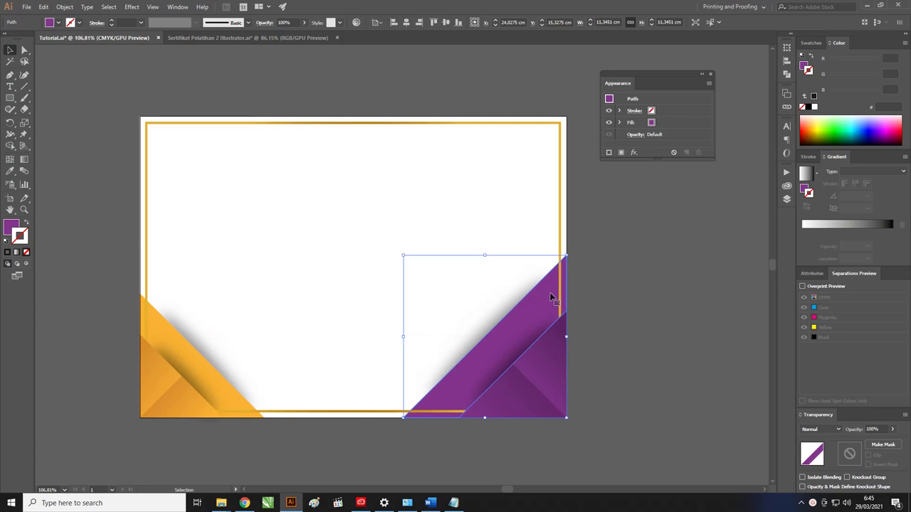
drag(548, 302, 442, 195)
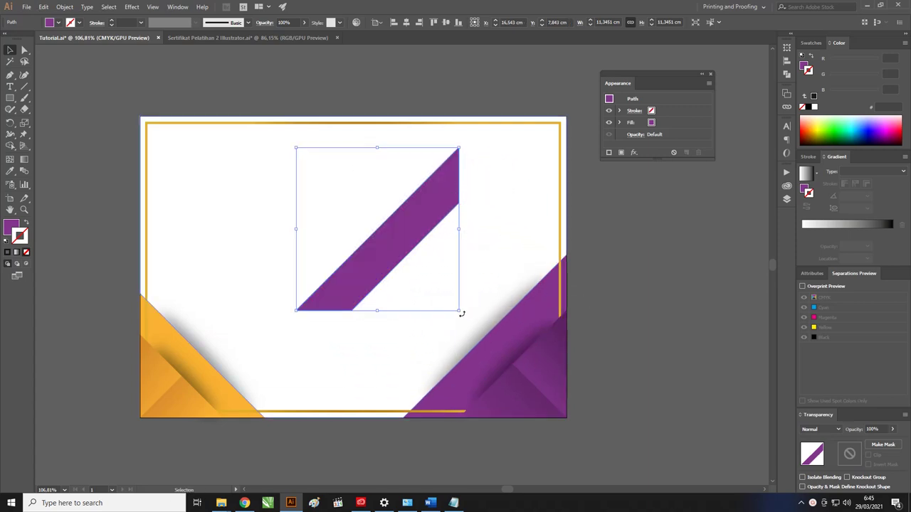
- Isolate the copied band, scale it to 21 cm tall and move it left
double_click(422, 197)
drag(458, 309, 567, 418)
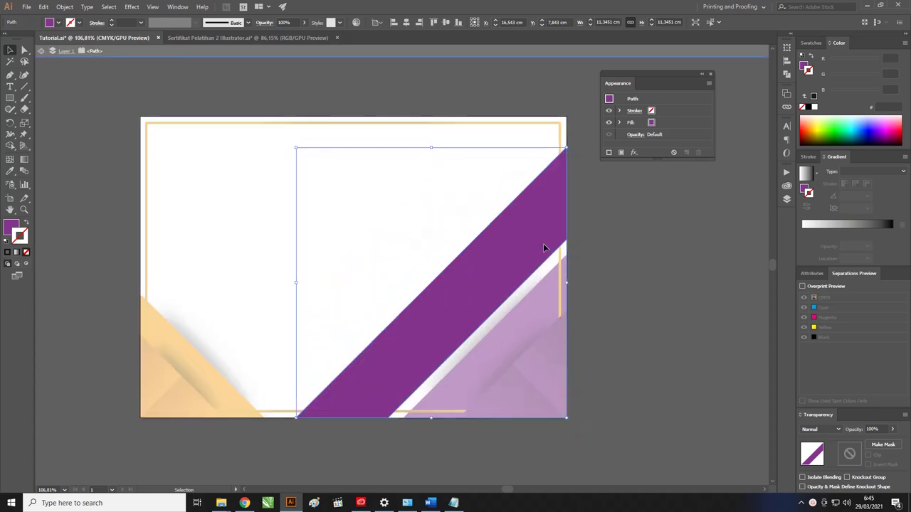
drag(297, 149, 264, 116)
drag(529, 217, 416, 212)
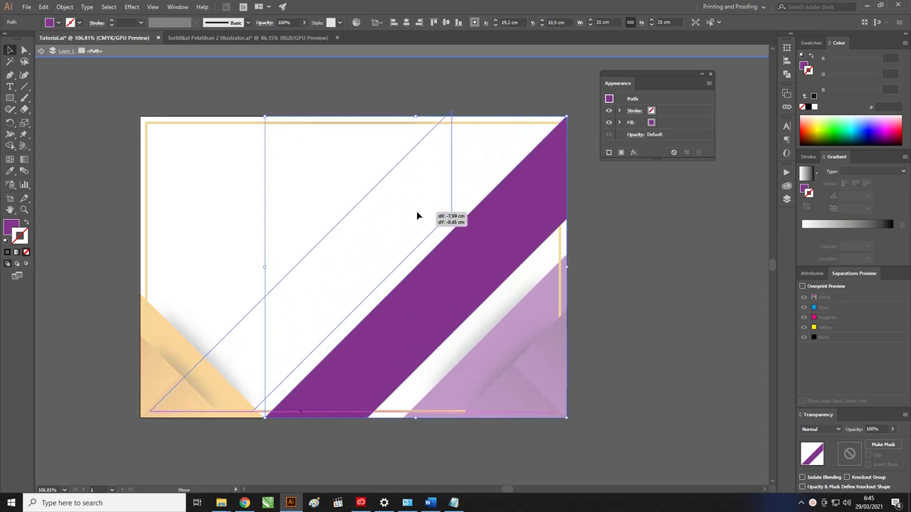
- Drag the band's anchors to the top-right corner and widen it past the left page edge
click(24, 50)
drag(442, 215, 567, 118)
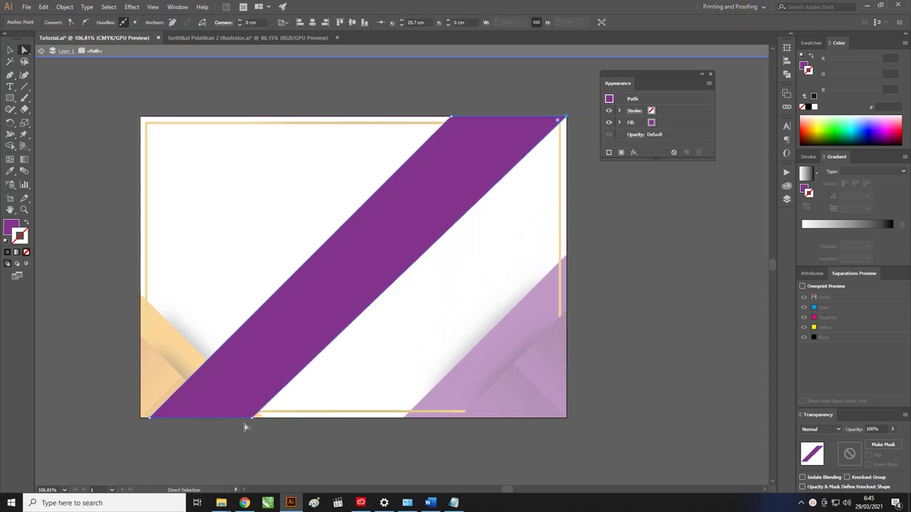
mouse_move(253, 418)
mouse_down()
mouse_move(347, 420)
mouse_move(302, 417)
mouse_up()
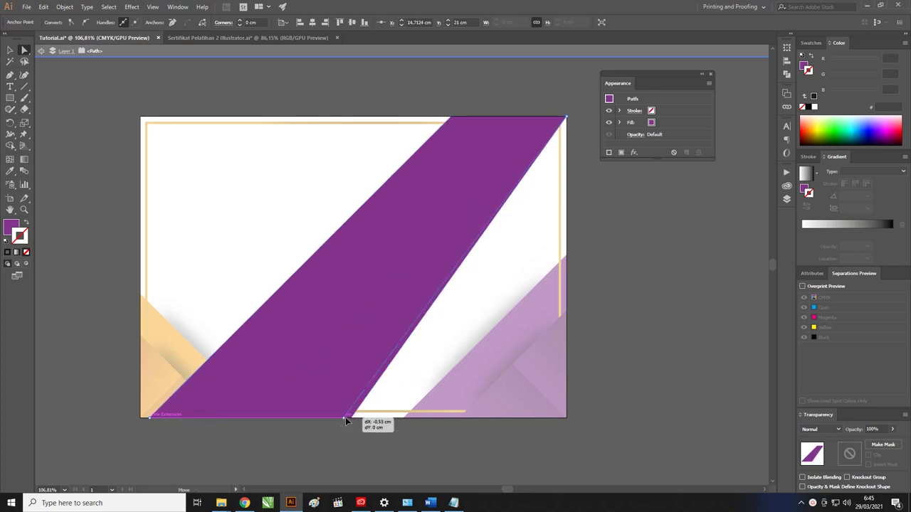
click(451, 118)
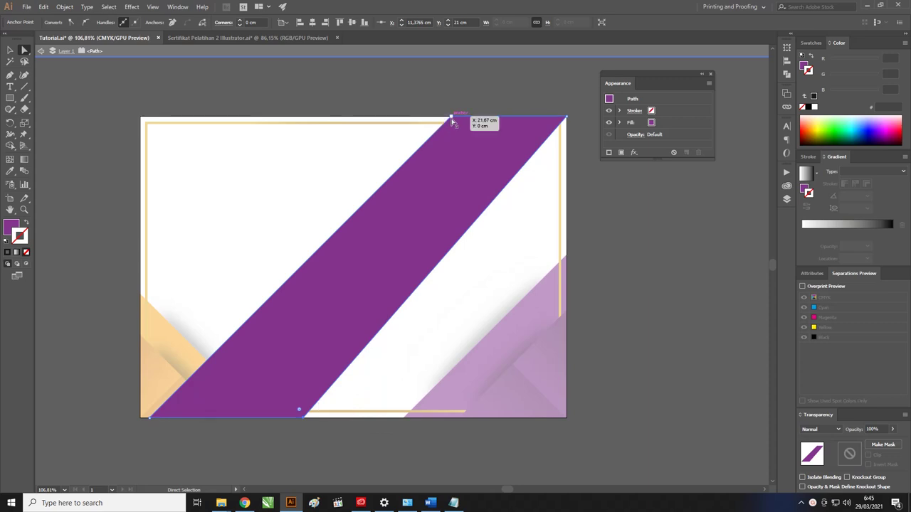
click(150, 419)
drag(455, 120, 370, 120)
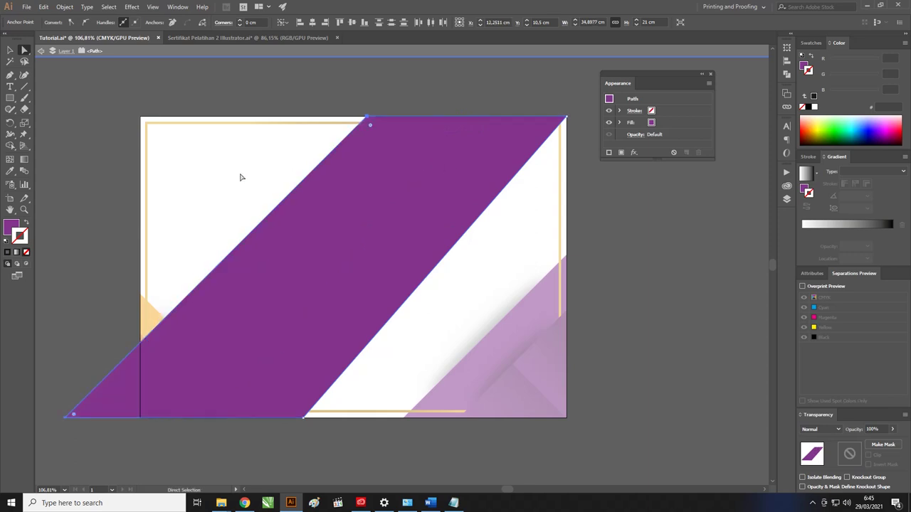
- Scale the band down into the upper page area and apply a linear gradient
click(10, 50)
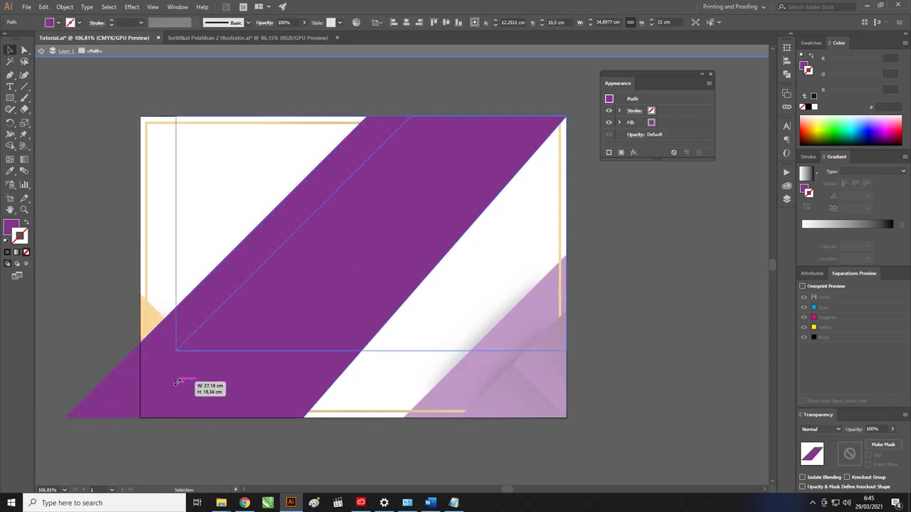
drag(65, 418, 183, 347)
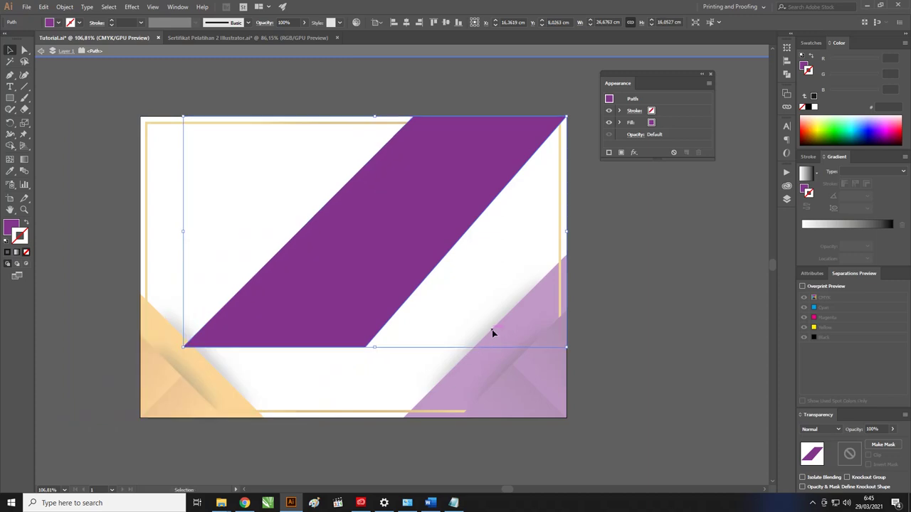
click(809, 175)
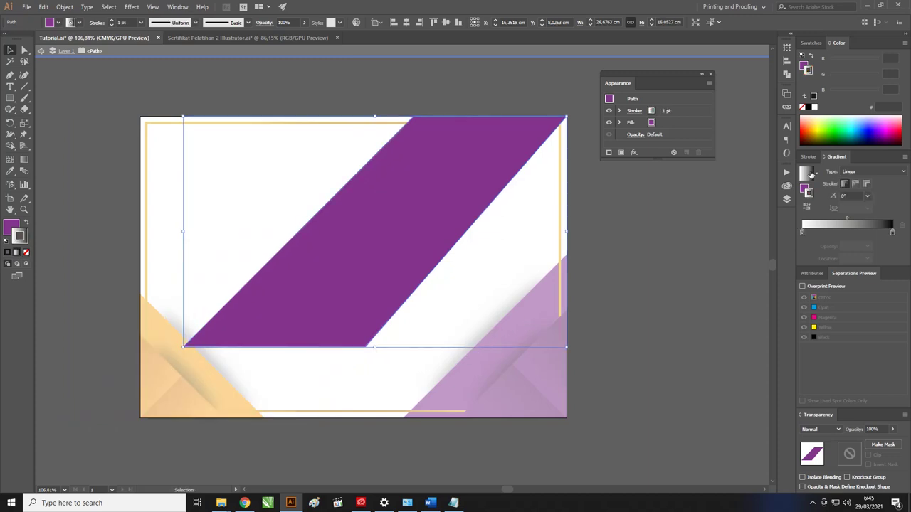
- Remove the band's stroke, give it a white-to-black linear gradient, and set the dark stop to K 50
click(809, 191)
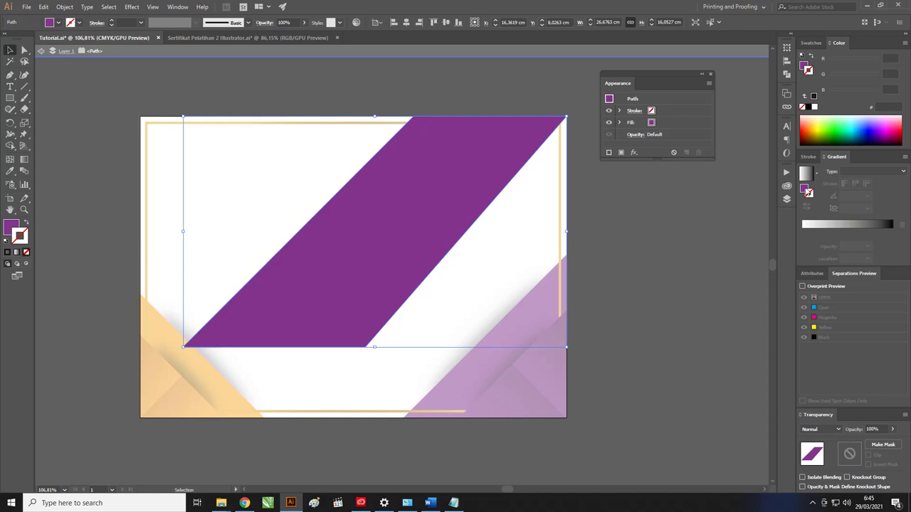
click(805, 187)
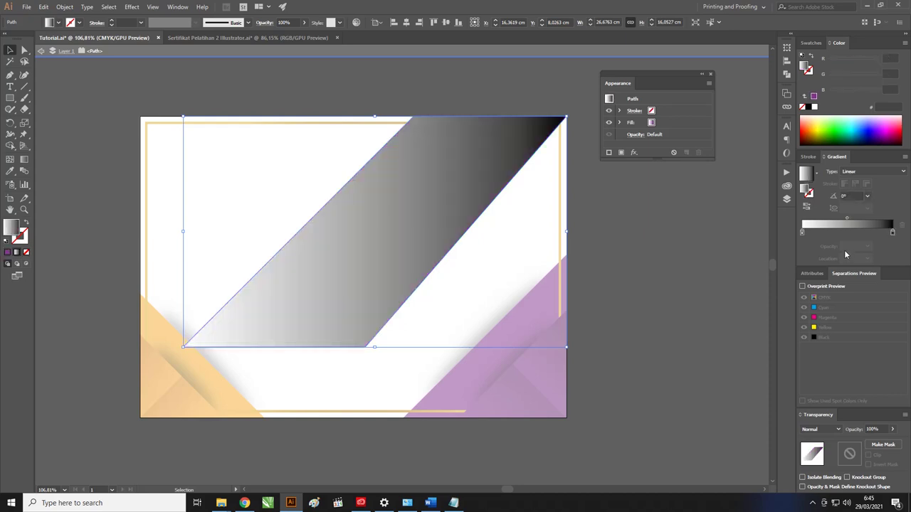
click(893, 233)
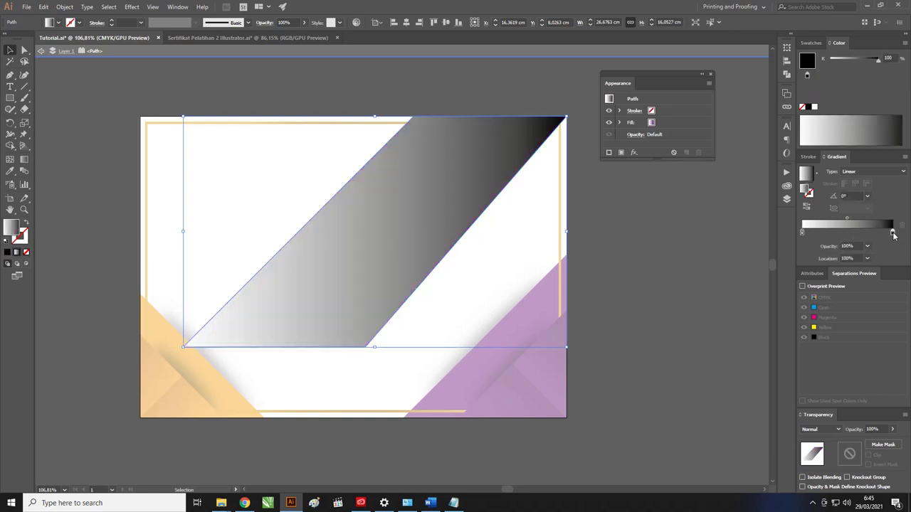
click(868, 246)
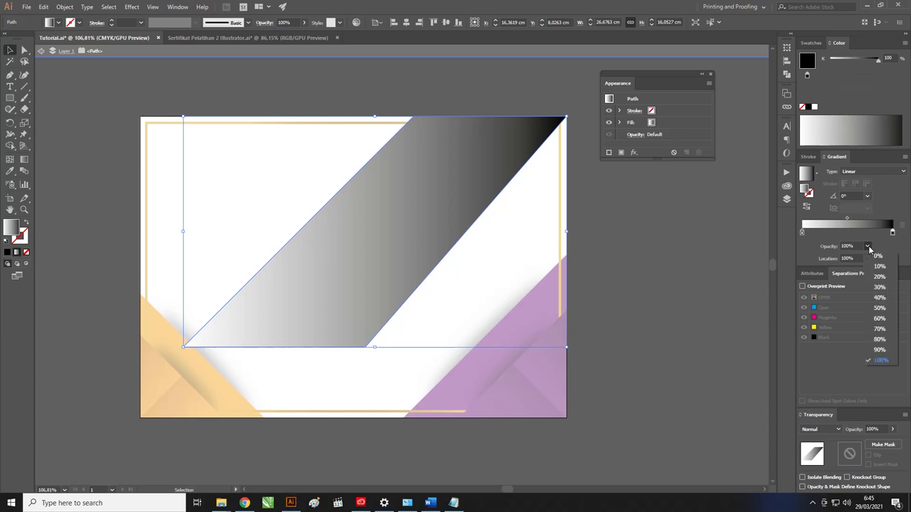
click(868, 248)
click(829, 119)
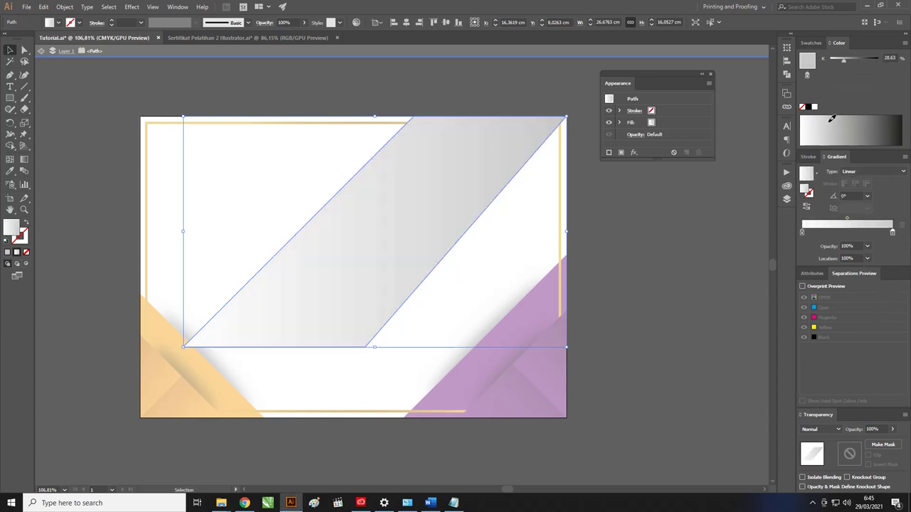
click(855, 119)
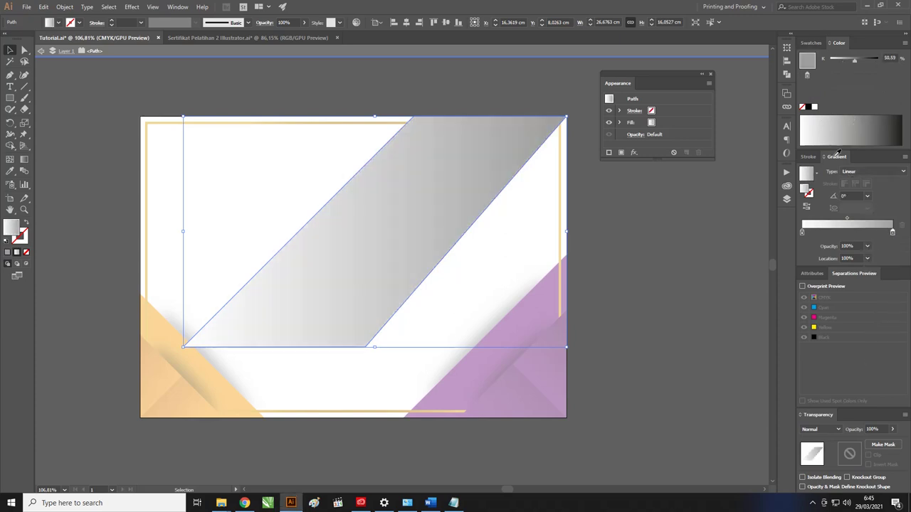
- Set the gradient's white stop to 0% opacity
click(804, 235)
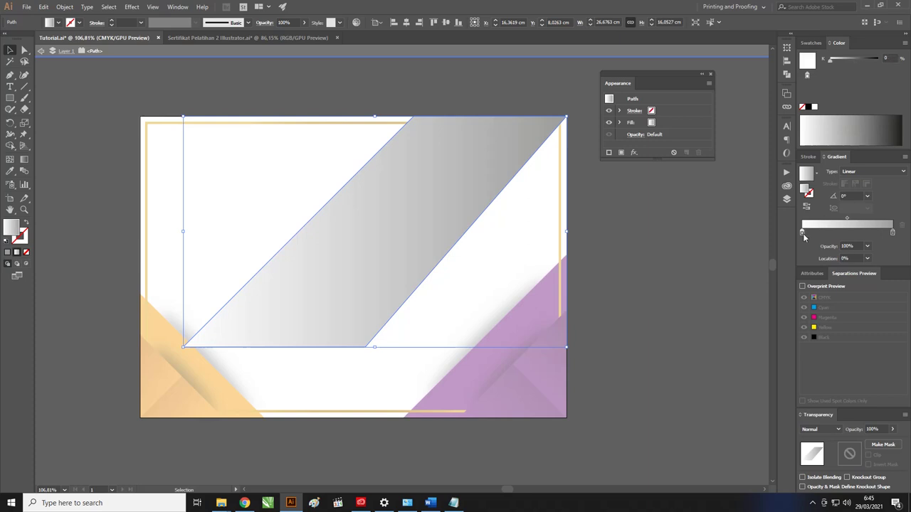
click(868, 247)
click(869, 261)
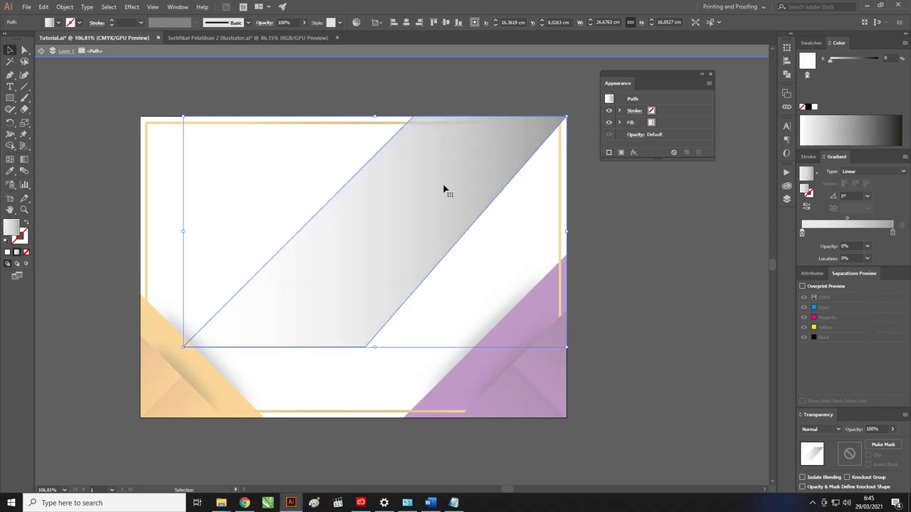
- Redraw the band's gradient with the Gradient tool, ending at a slight diagonal
key(g)
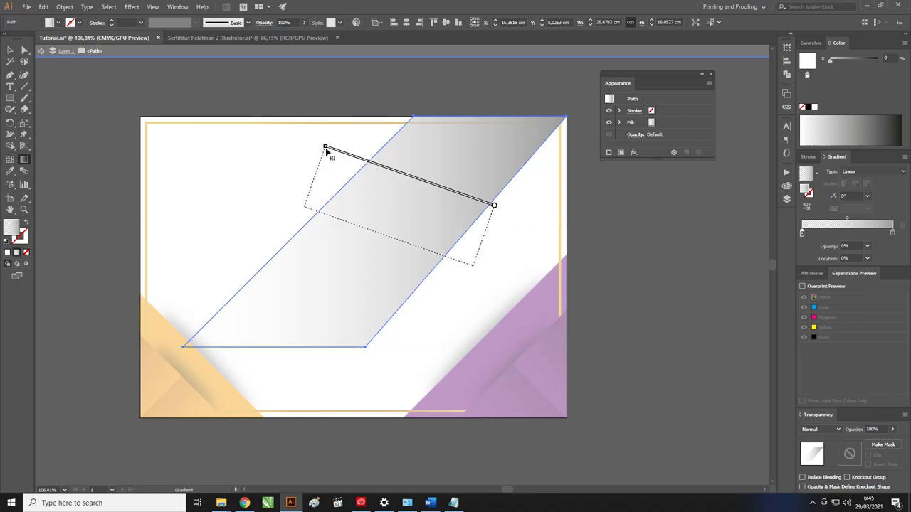
drag(483, 206, 322, 140)
drag(396, 319, 416, 117)
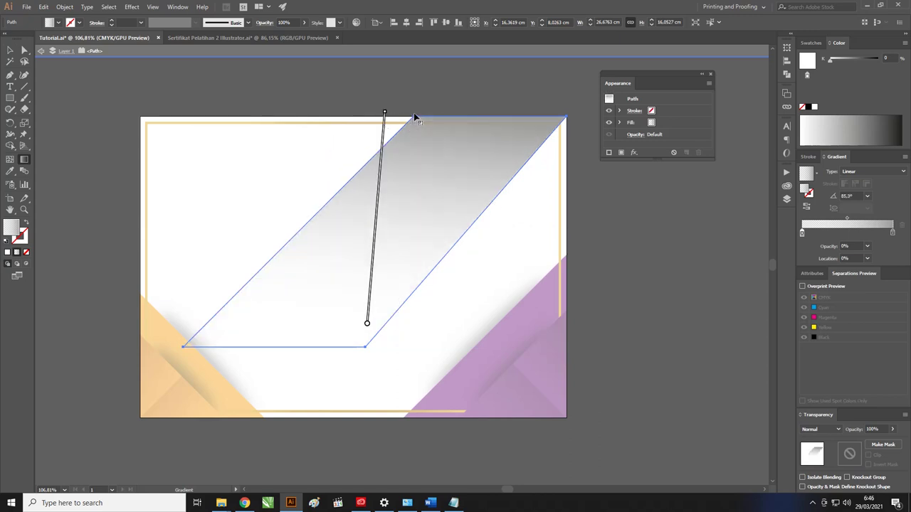
drag(370, 347, 375, 141)
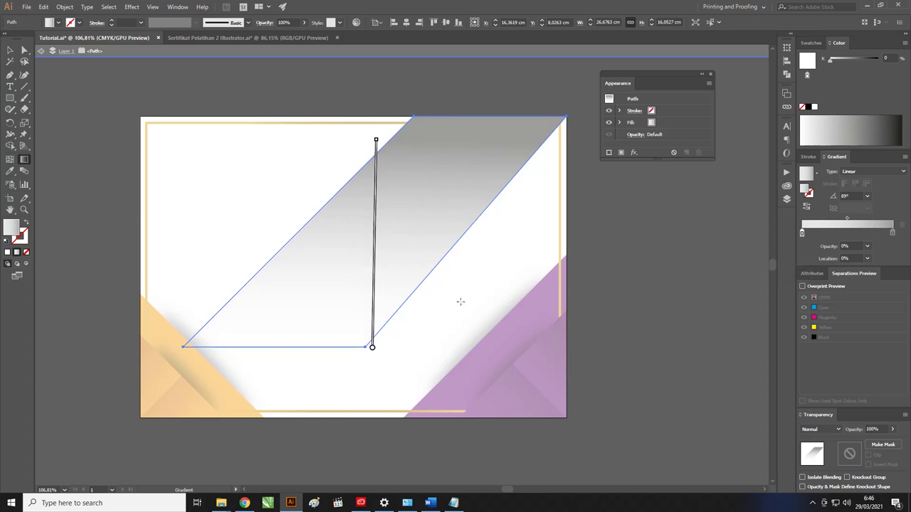
drag(460, 302, 400, 123)
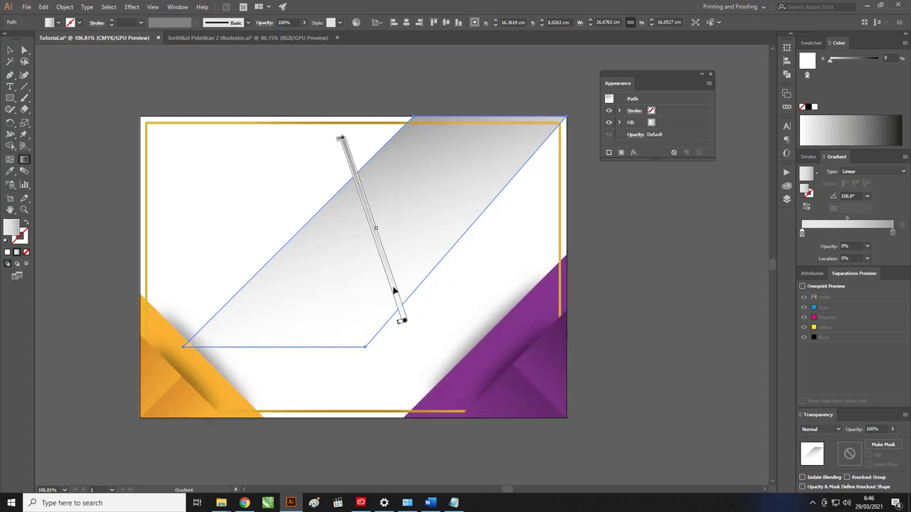
- Redraw the gradient so it fades down from above the page's top edge
click(9, 50)
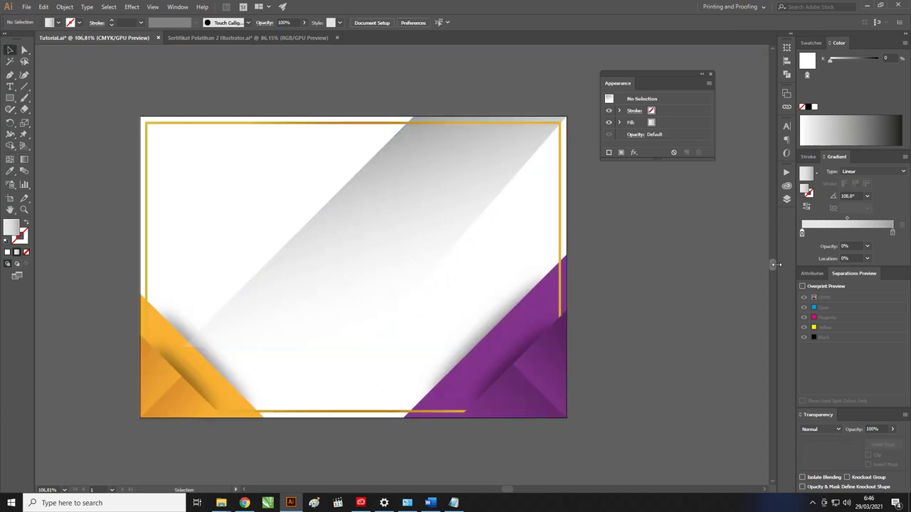
key(g)
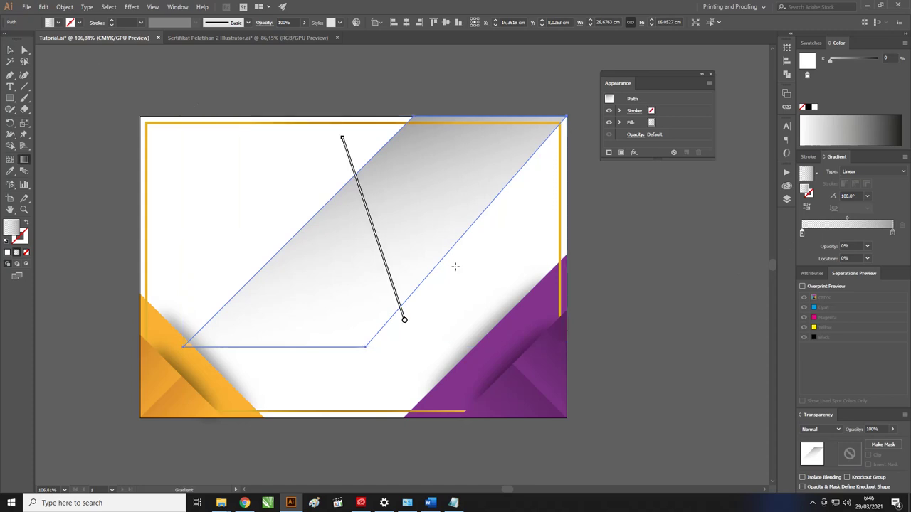
drag(404, 320, 378, 263)
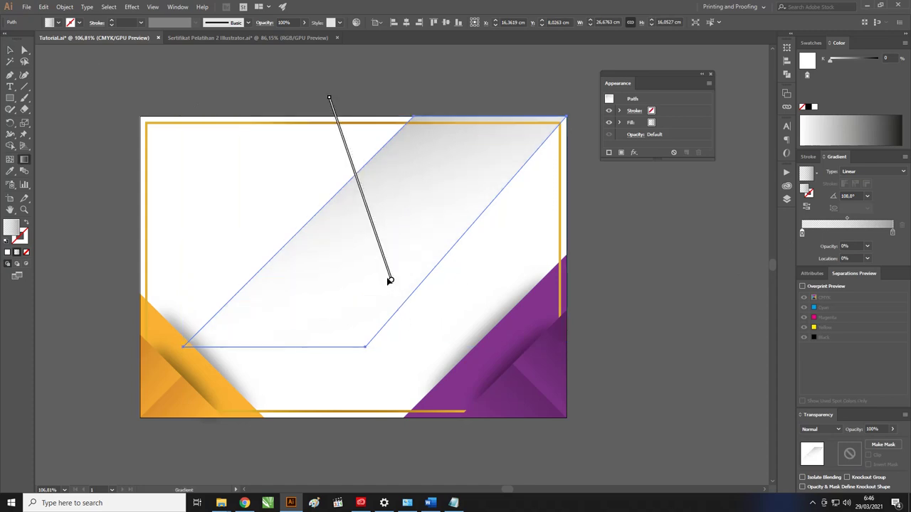
drag(370, 295, 377, 122)
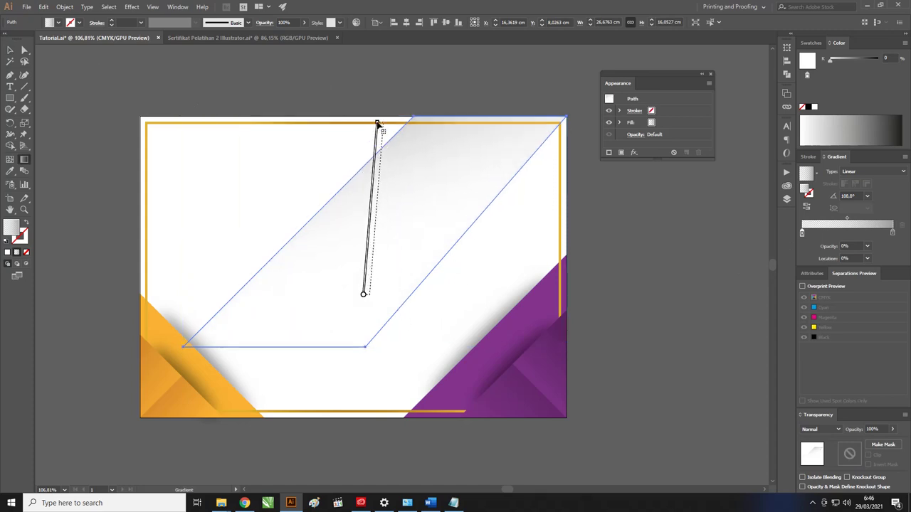
drag(380, 264, 356, 118)
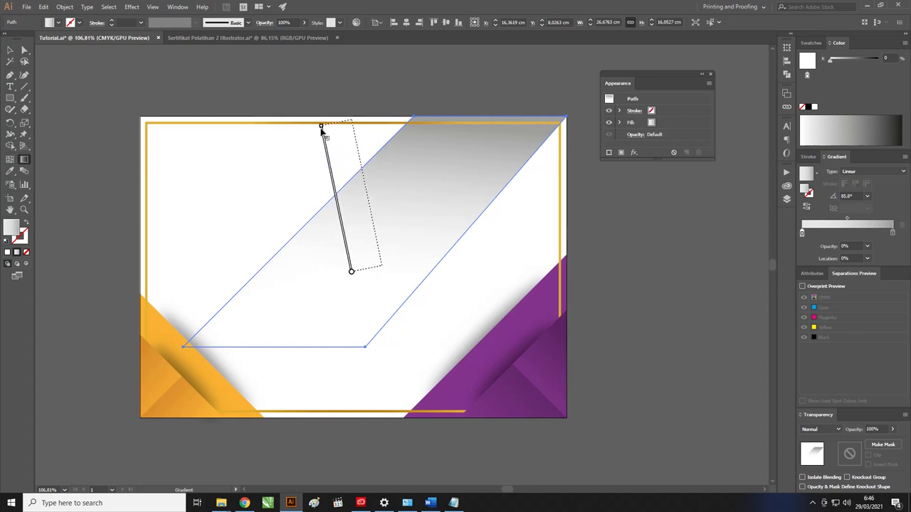
drag(389, 273, 336, 125)
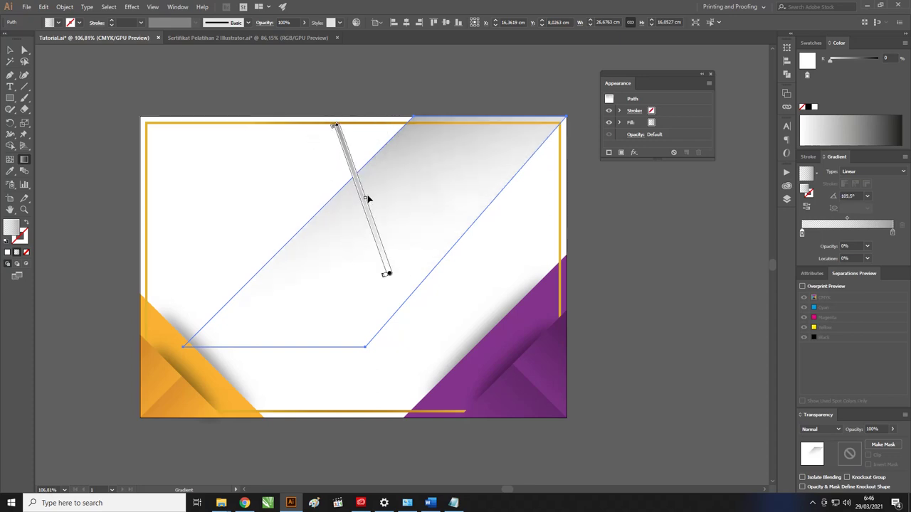
drag(361, 191, 351, 145)
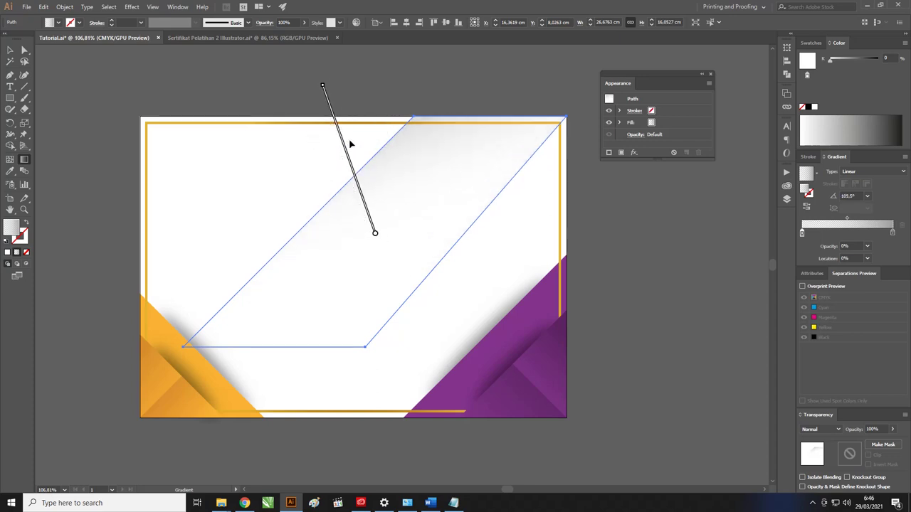
- Deselect the band and zoom out slightly on the page
click(10, 50)
click(114, 67)
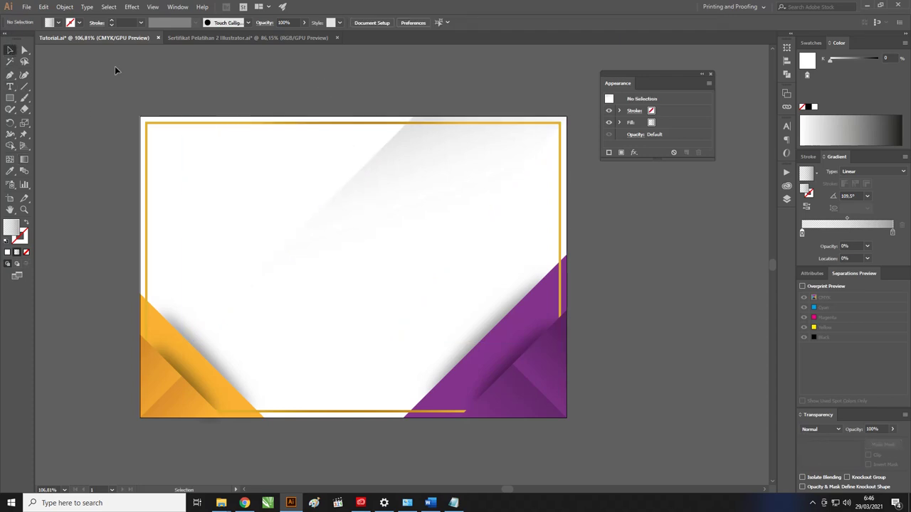
key(z)
mouse_move(342, 226)
mouse_down()
mouse_move(417, 157)
mouse_move(373, 163)
mouse_move(425, 149)
mouse_up()
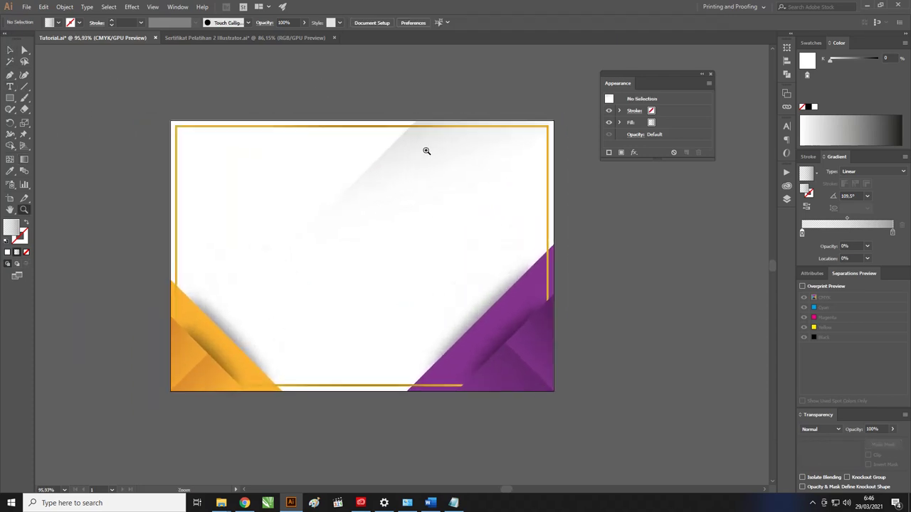
- Lower the gradient's grey stop to 60% opacity, via 70%, and reframe the page
key(v)
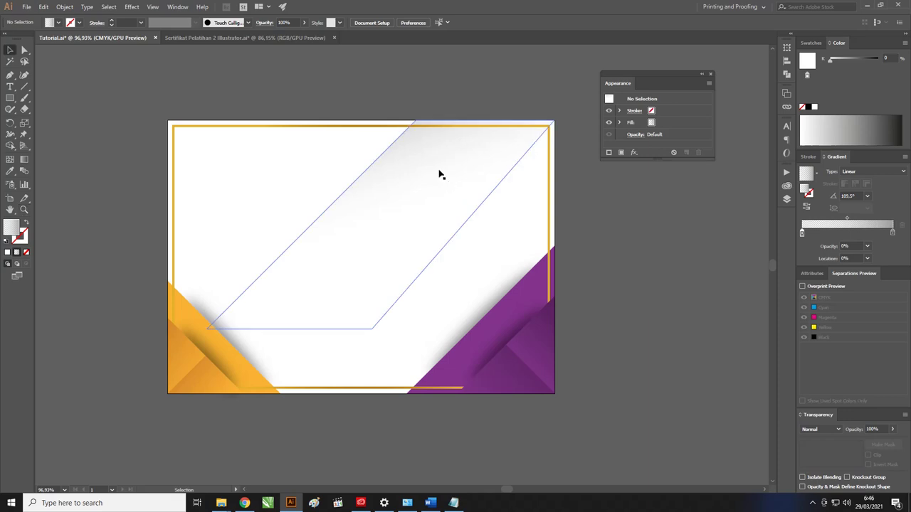
key(g)
click(892, 234)
click(868, 247)
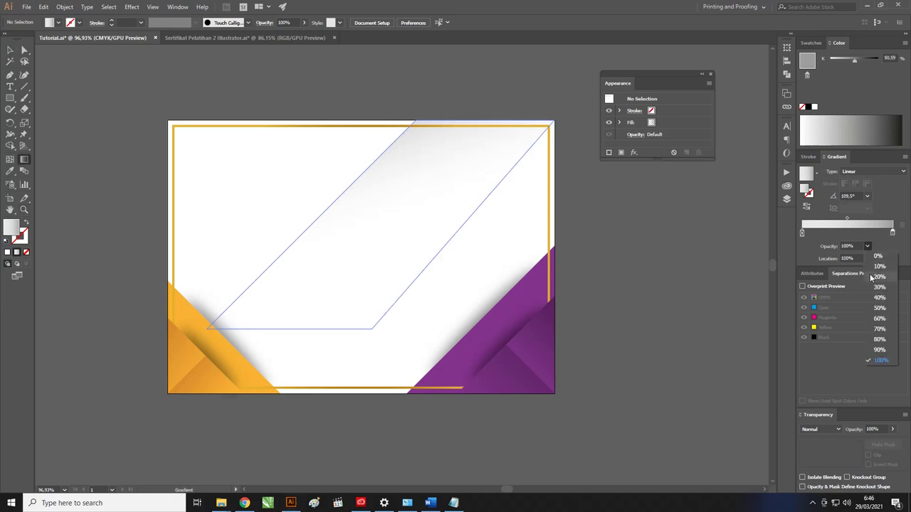
click(881, 329)
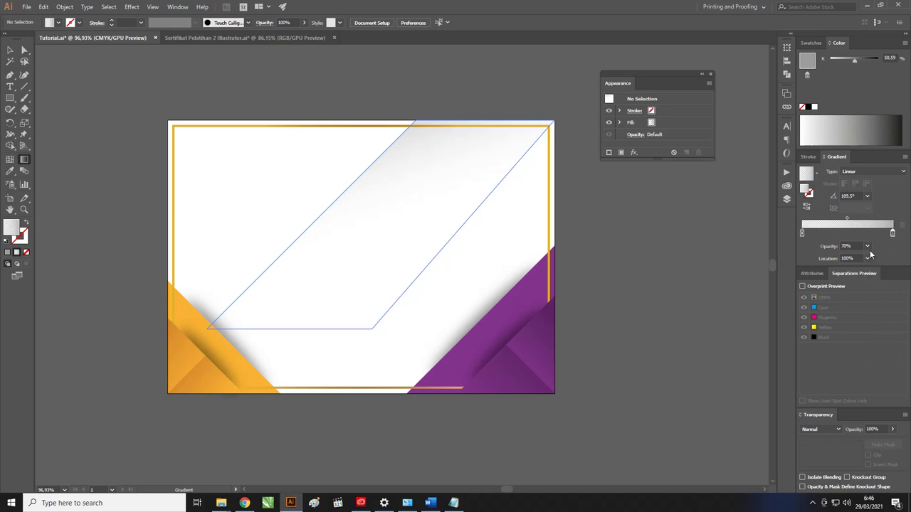
click(868, 247)
click(878, 318)
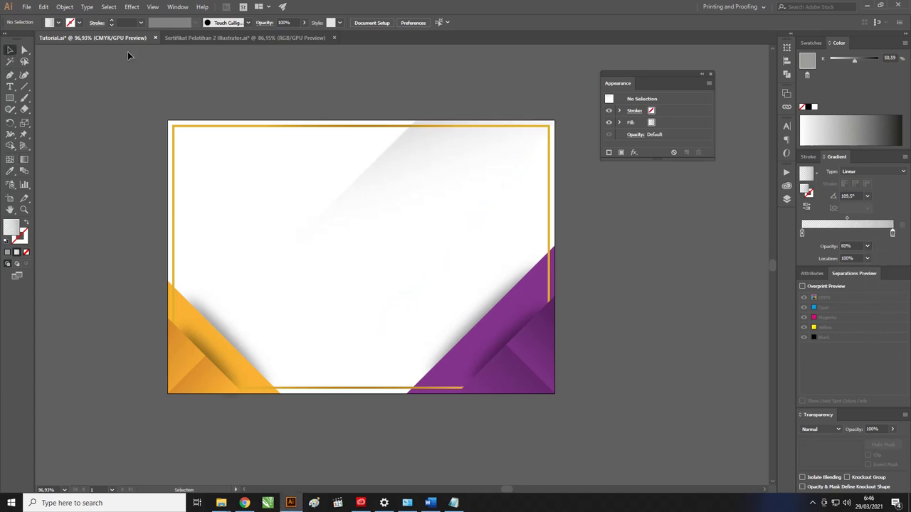
key(z)
alt+click(339, 112)
drag(339, 112, 410, 114)
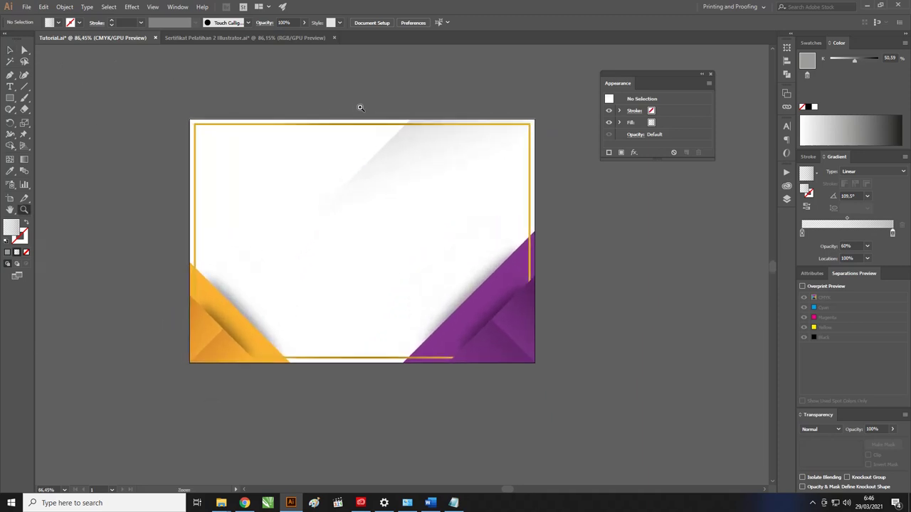
key(v)
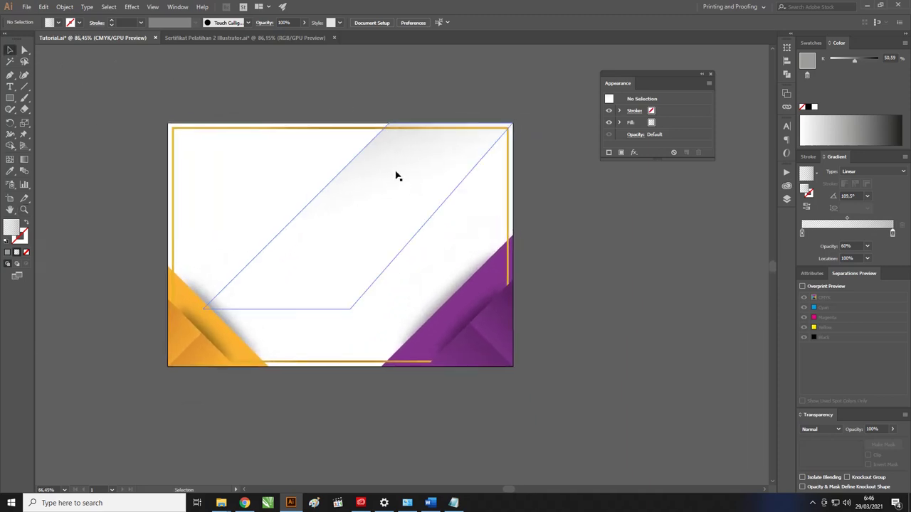
- Alt-drag a copy of the grey parallelogram right and pull its lower-left corner in to shrink it
click(382, 170)
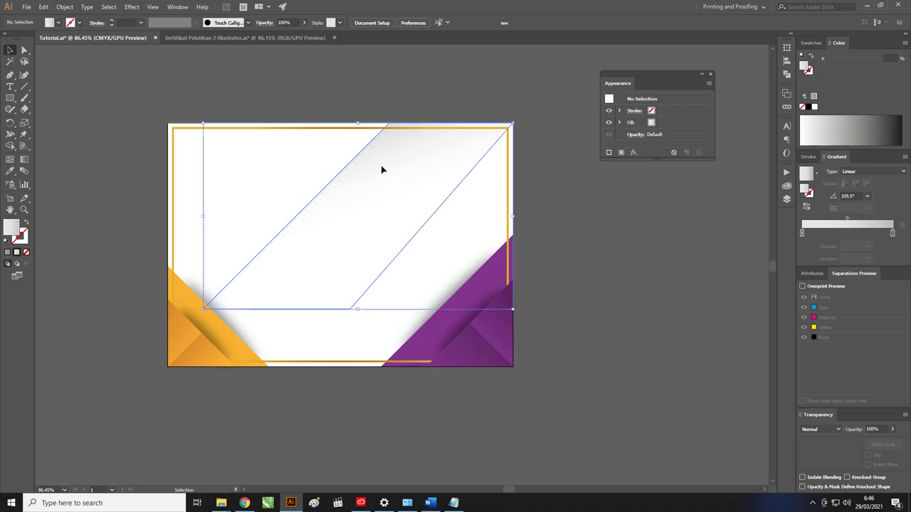
drag(382, 169, 490, 170)
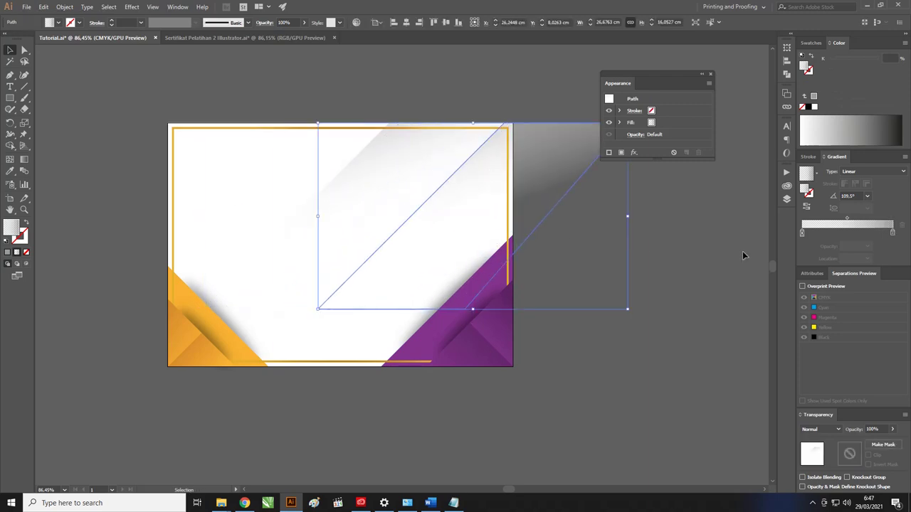
click(742, 256)
click(514, 189)
drag(318, 309, 388, 265)
drag(545, 165, 422, 157)
- Zoom in on the upper right and isolate the grey copy for editing
click(673, 275)
key(z)
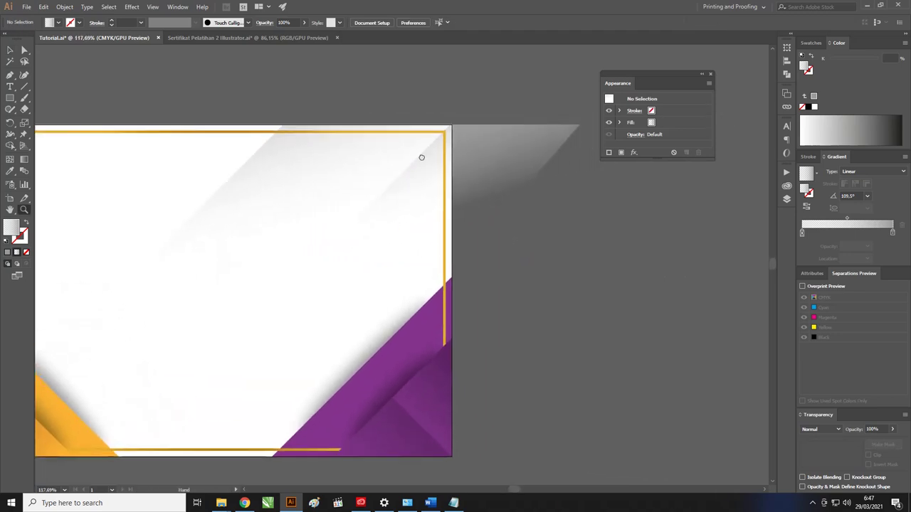
scroll(357, 182, down, 3)
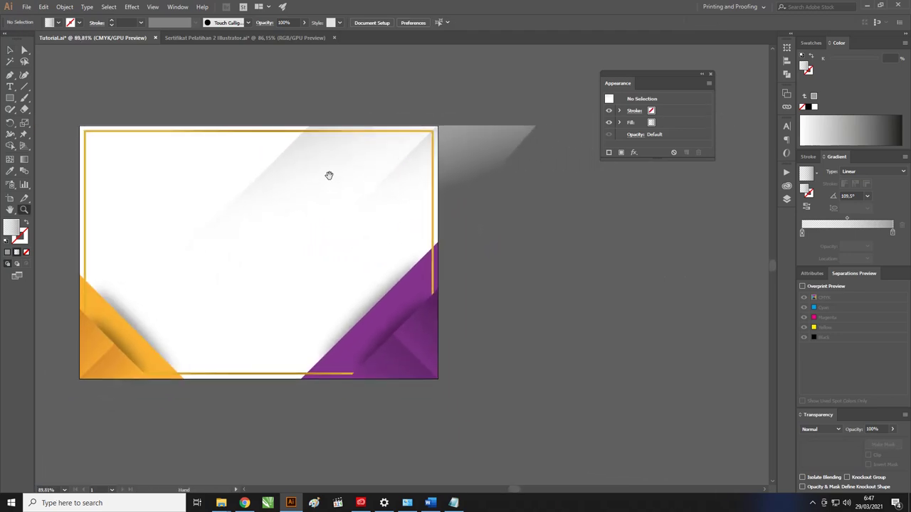
scroll(329, 177, down, 1)
key(v)
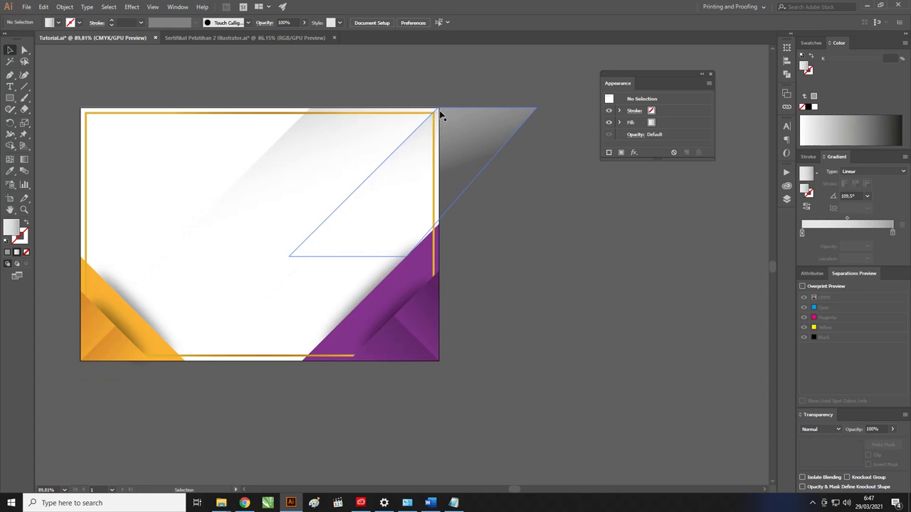
click(10, 98)
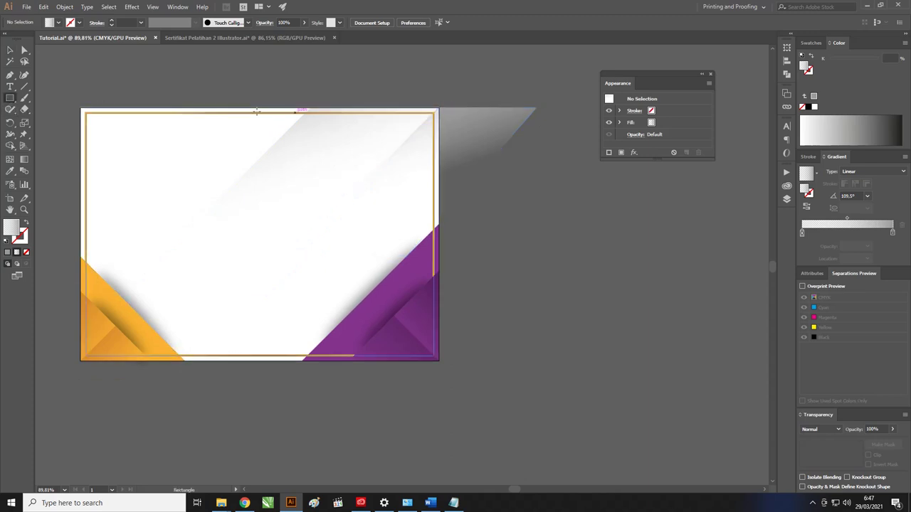
click(10, 50)
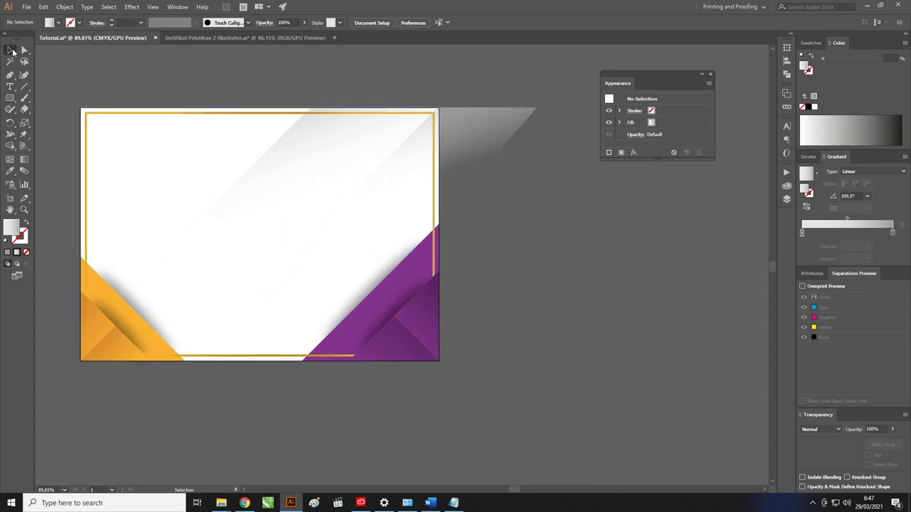
double_click(440, 128)
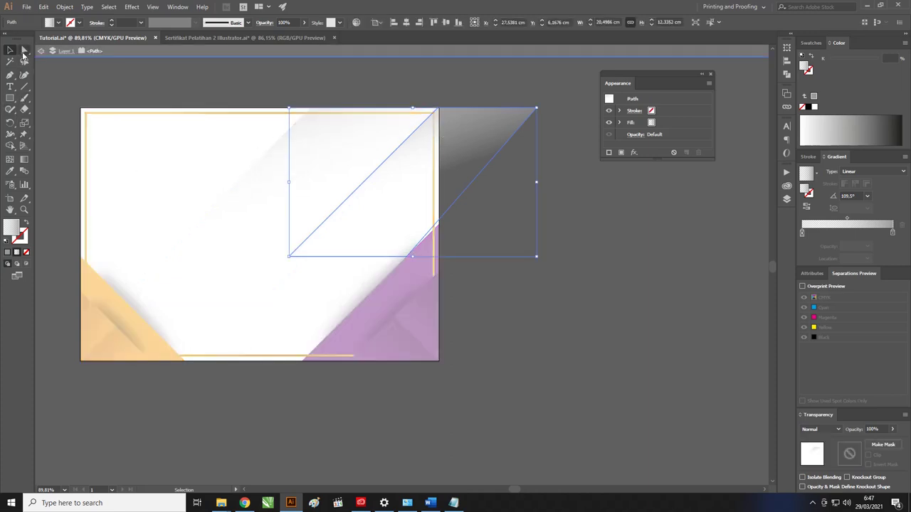
- Add an anchor where the copy meets the page edge and delete the overhanging corner
key(plus)
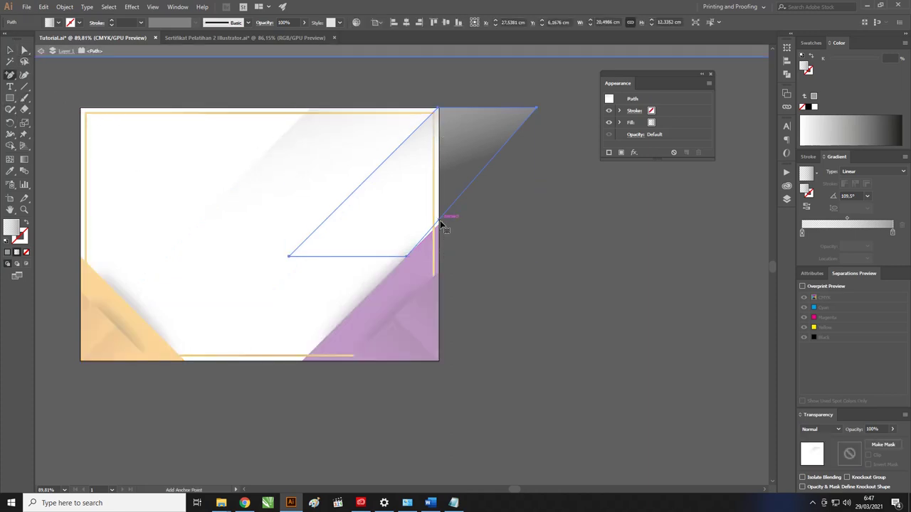
click(439, 222)
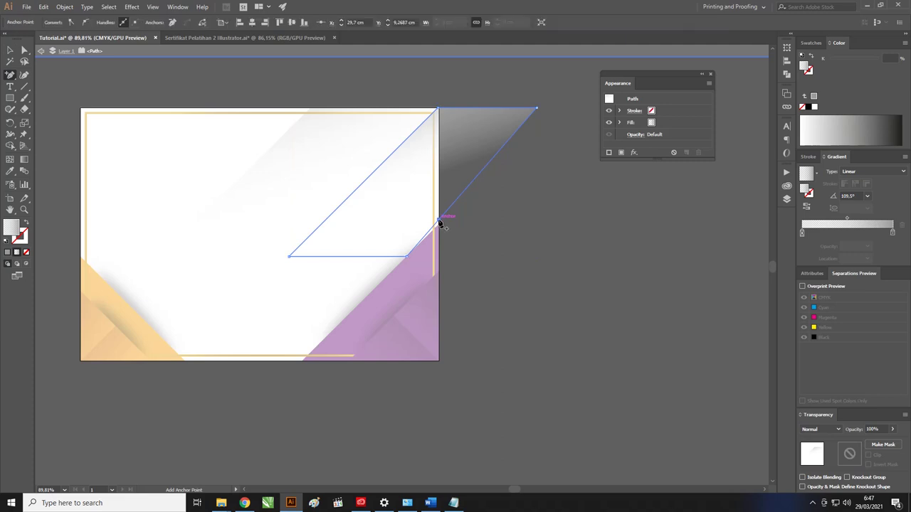
click(538, 111)
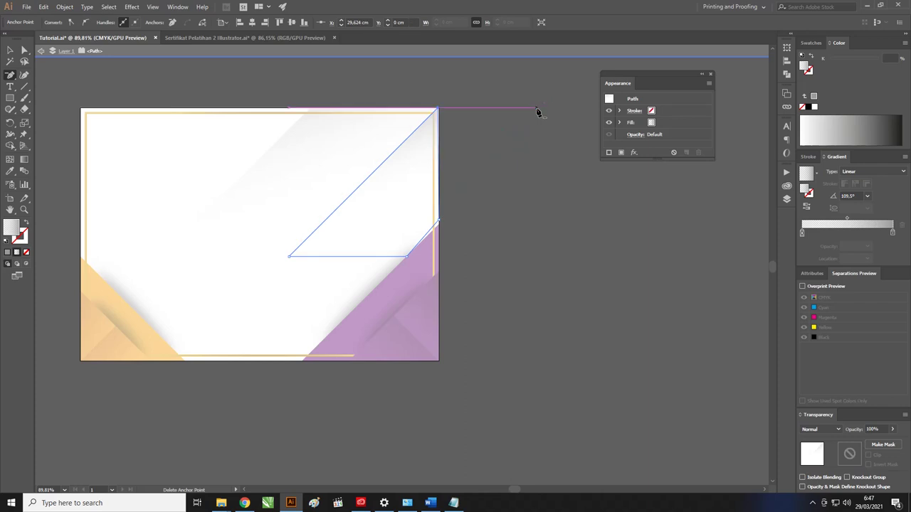
click(9, 51)
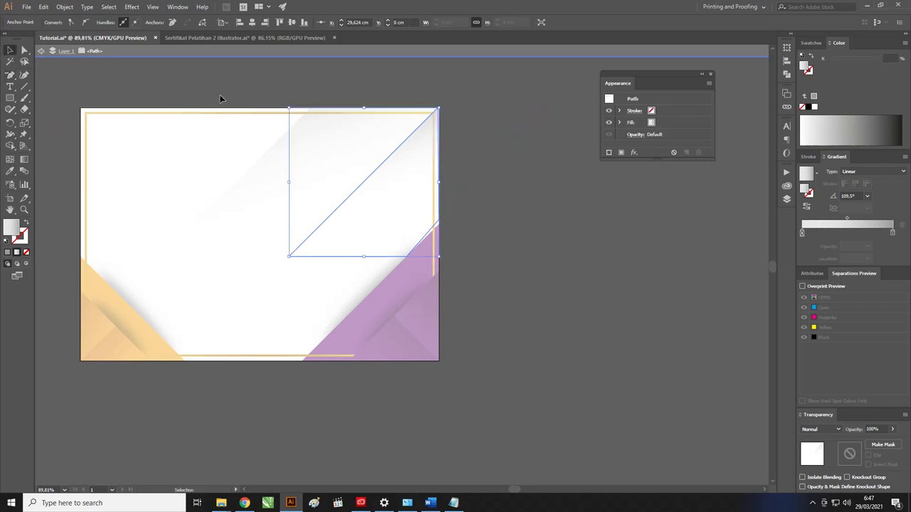
click(472, 107)
key(z)
mouse_move(350, 148)
mouse_down()
mouse_move(383, 140)
mouse_move(274, 156)
mouse_move(358, 142)
mouse_up()
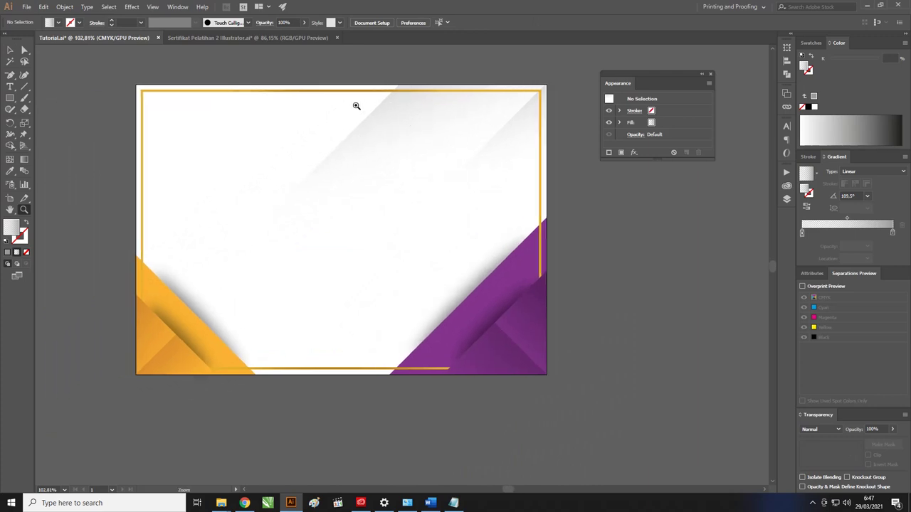
- Redraw the highlight band's gradient with the Gradient tool to about 107.6°
key(v)
click(387, 123)
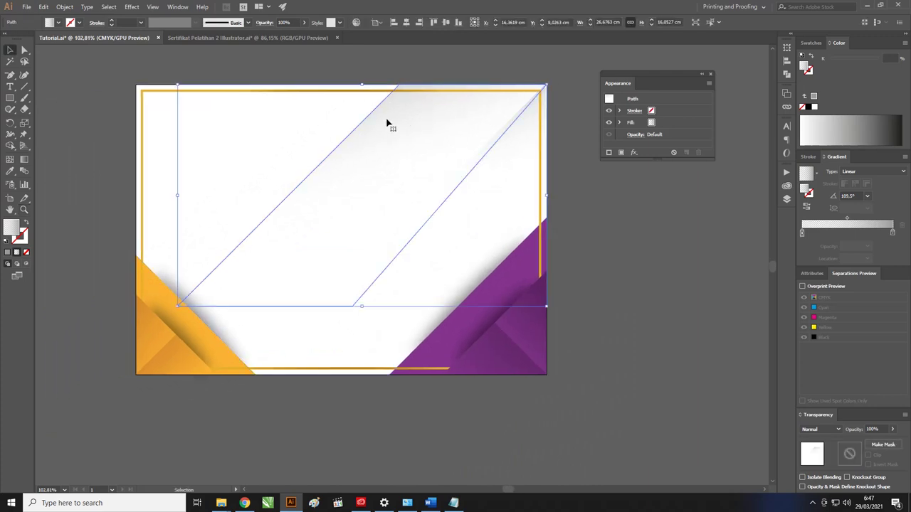
key(g)
drag(315, 51, 362, 195)
mouse_move(298, 66)
mouse_down()
mouse_move(349, 208)
mouse_move(341, 191)
mouse_move(356, 81)
mouse_up()
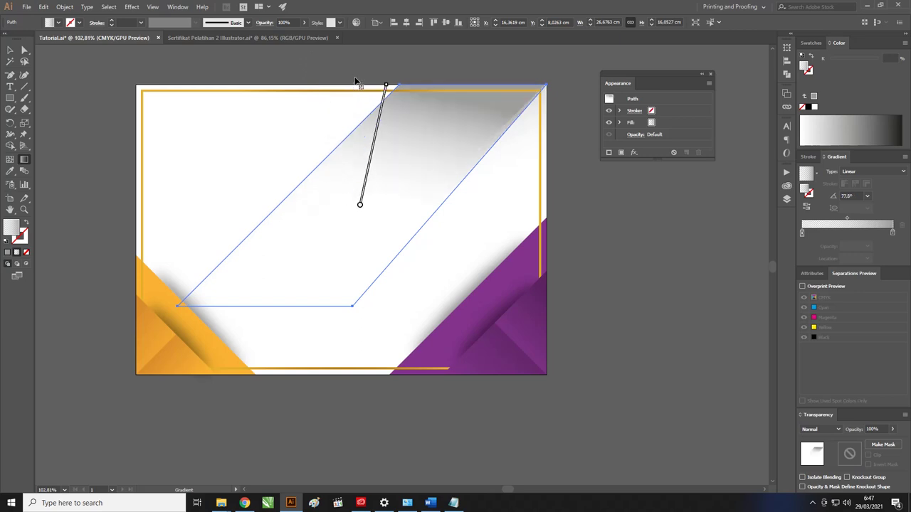
drag(347, 206, 340, 87)
drag(333, 196, 296, 112)
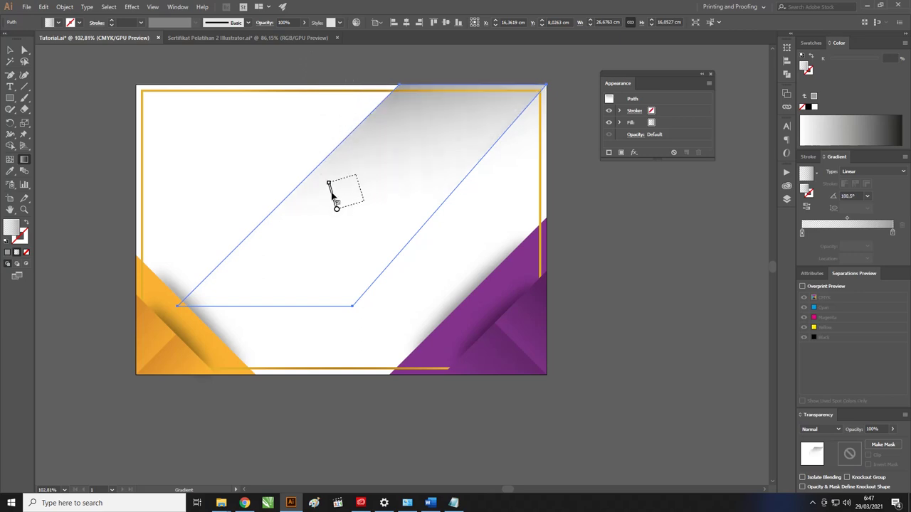
drag(363, 200, 328, 90)
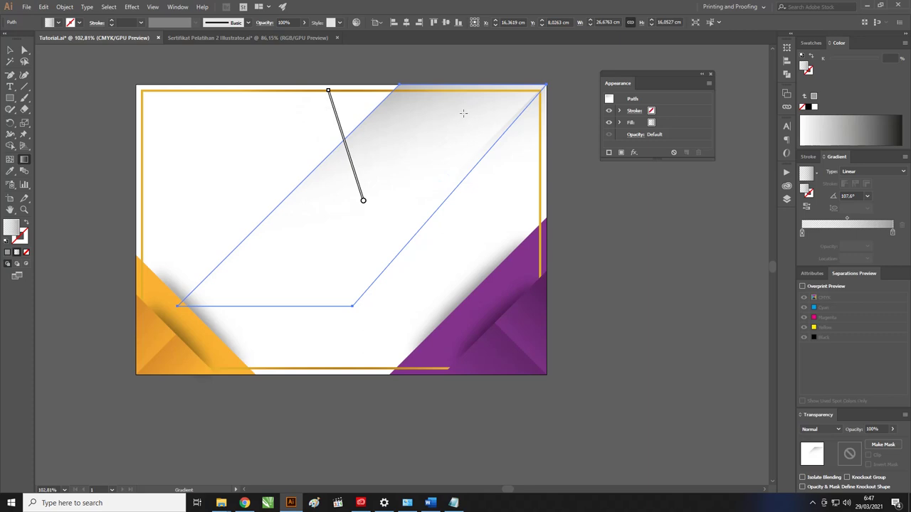
- Deselect the band and zoom in to check the highlight
click(10, 50)
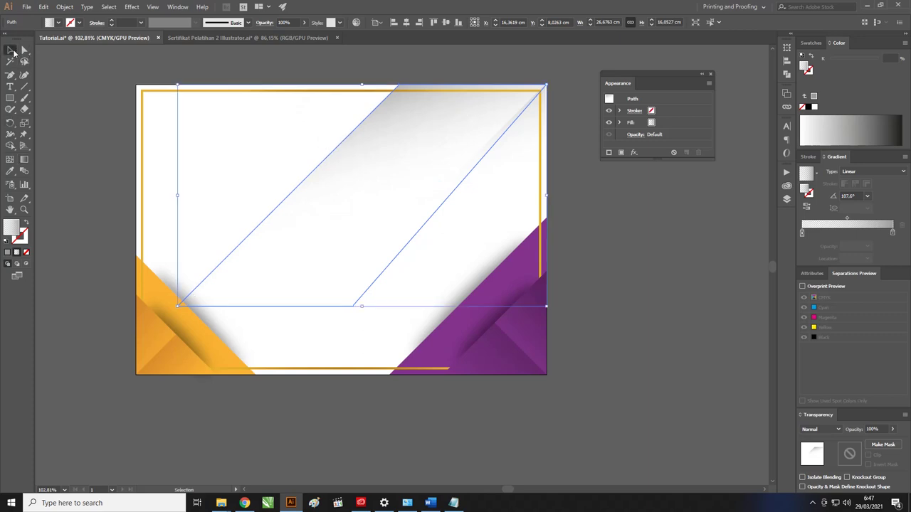
click(59, 73)
key(z)
mouse_move(393, 126)
mouse_down()
mouse_move(335, 138)
mouse_move(432, 95)
mouse_move(394, 128)
mouse_up()
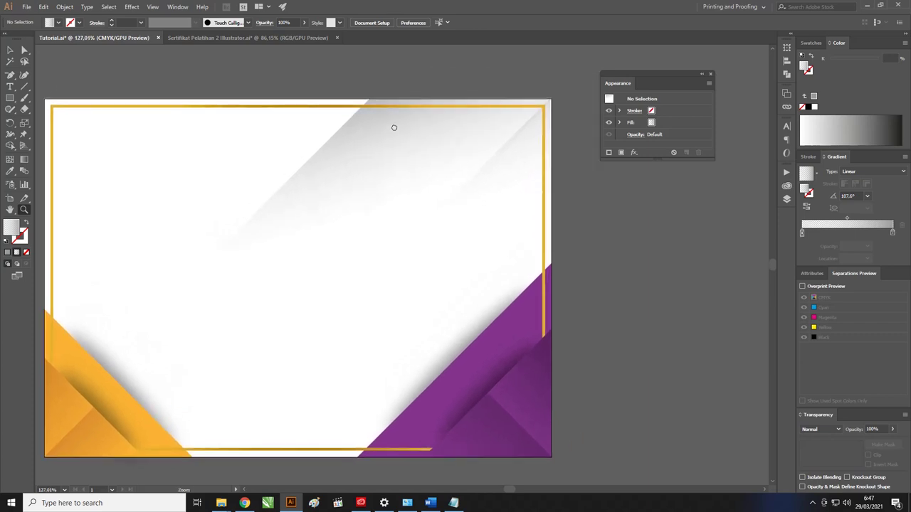
key(g)
key(v)
- Set the band's darker gradient stop to 80% opacity, via 70%
click(369, 131)
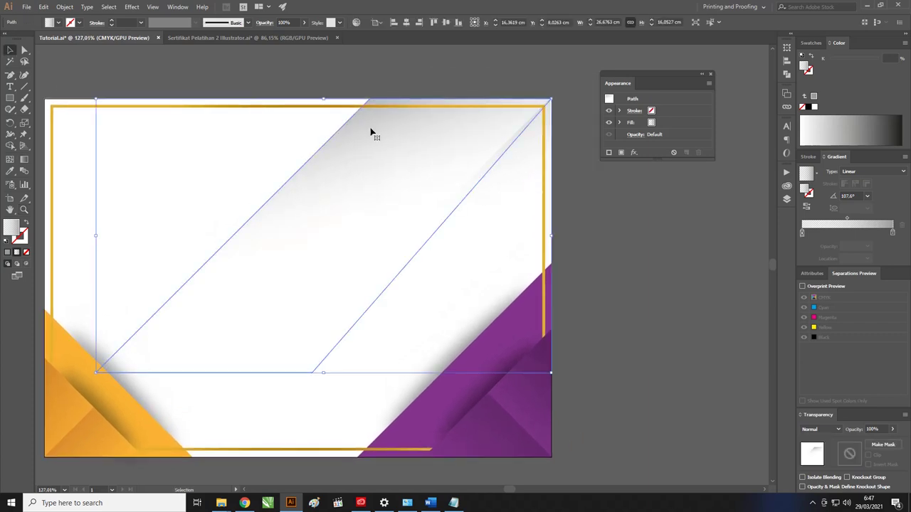
click(892, 235)
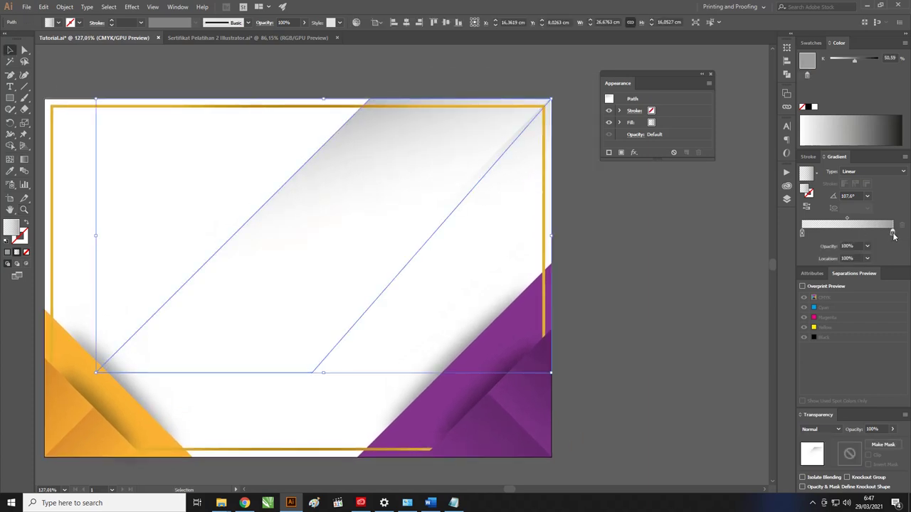
click(868, 246)
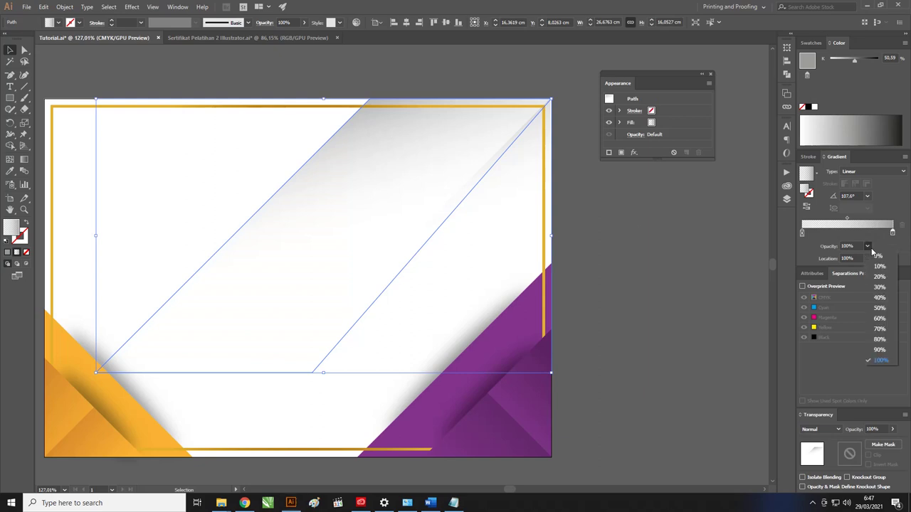
click(884, 335)
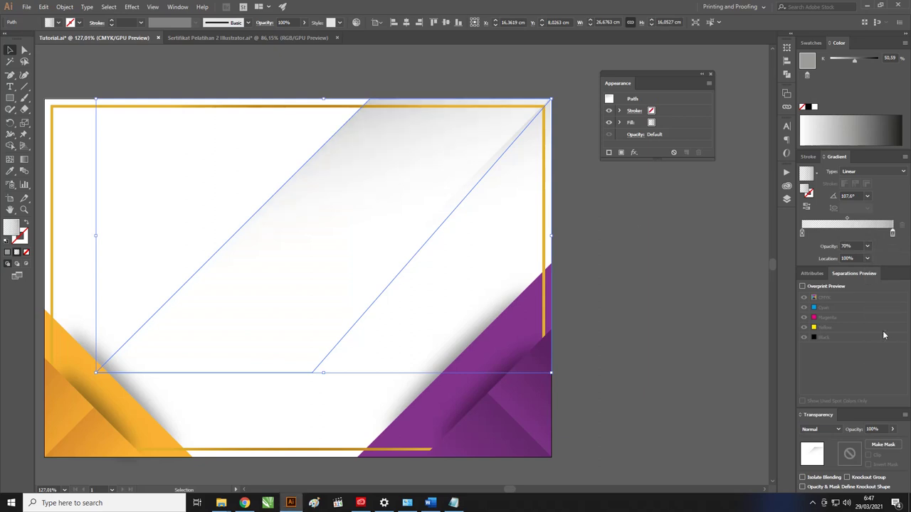
click(868, 247)
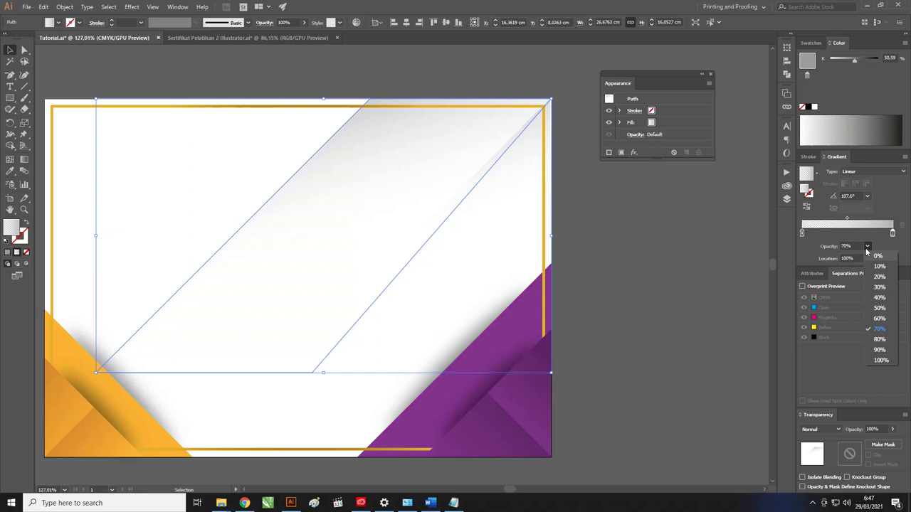
click(879, 341)
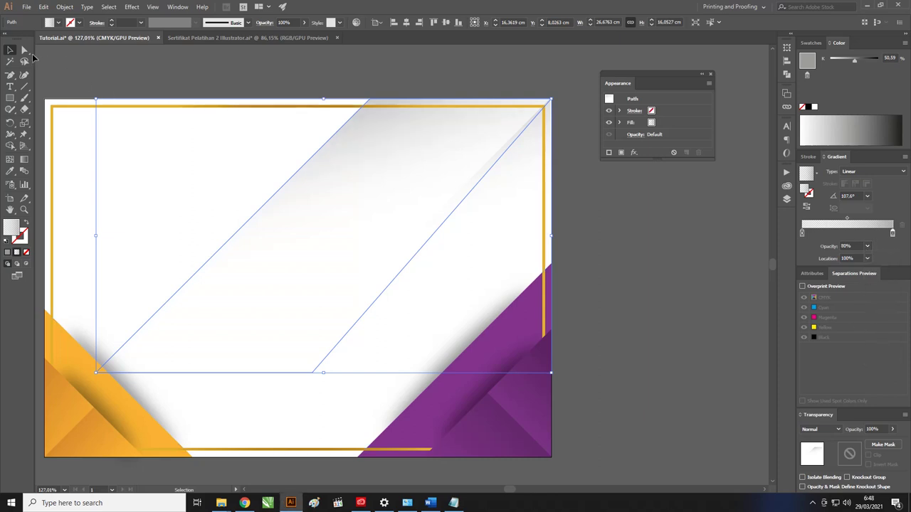
click(198, 71)
key(z)
mouse_move(286, 81)
mouse_down()
mouse_move(401, 108)
mouse_move(264, 112)
mouse_up()
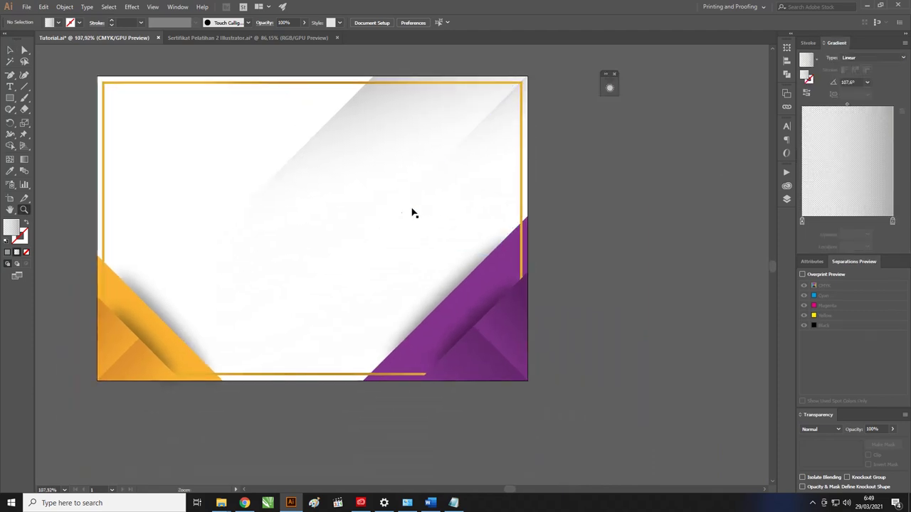
drag(341, 172, 368, 184)
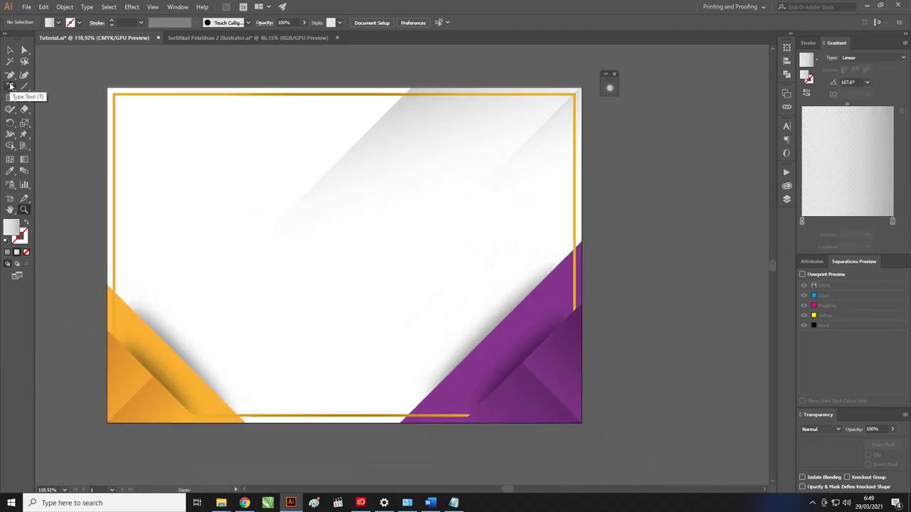
click(10, 85)
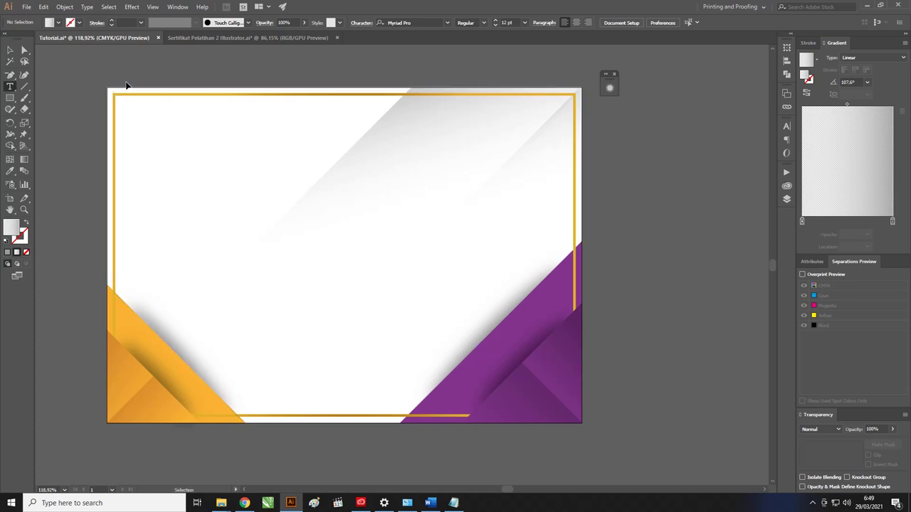
- Paste the copied certificate text group in front with Ctrl+F, then deselect it
key(ctrl+f)
click(13, 48)
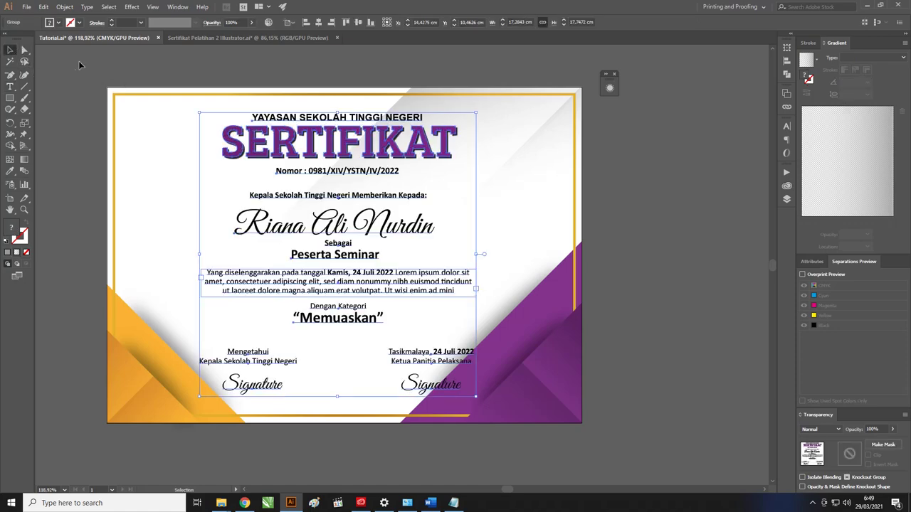
click(80, 64)
click(361, 153)
right_click(427, 135)
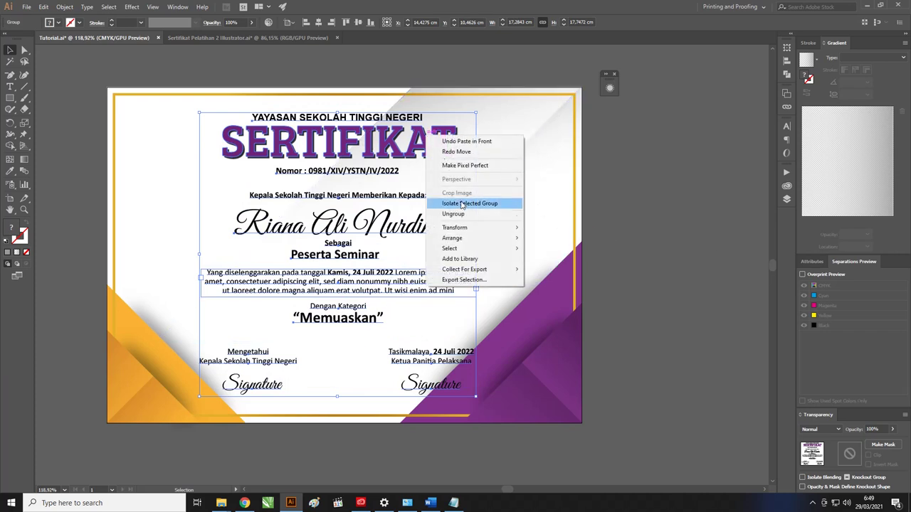
click(463, 214)
click(669, 213)
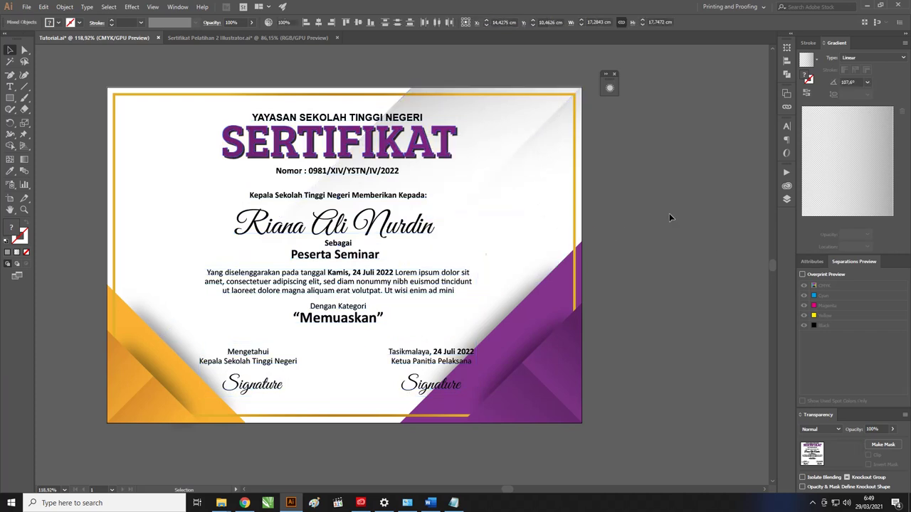
click(377, 119)
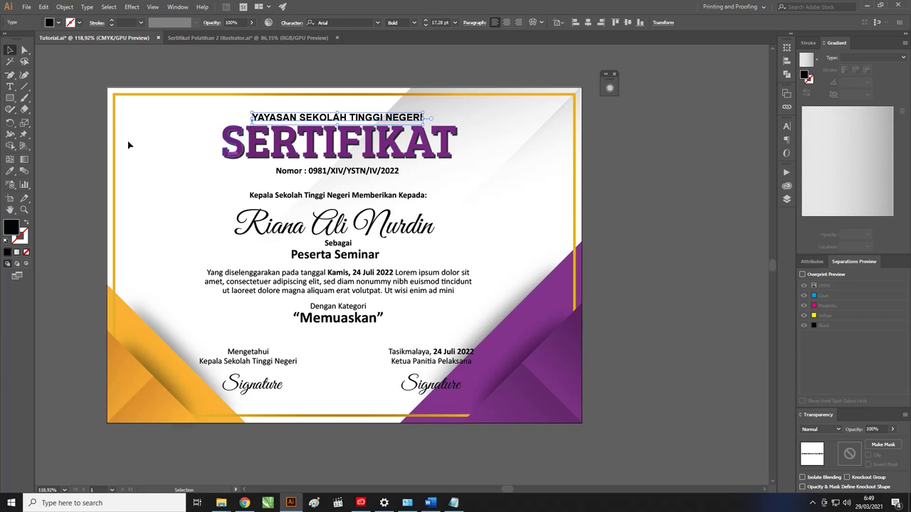
click(392, 146)
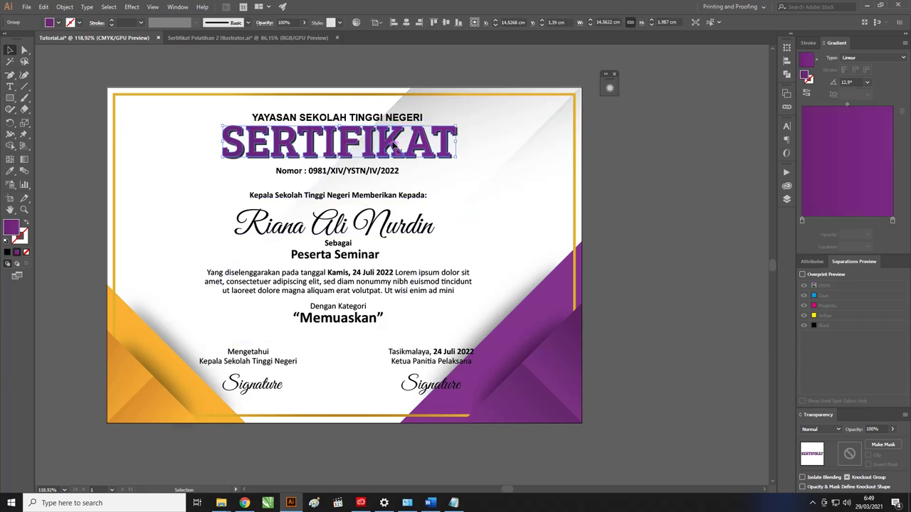
drag(411, 152, 415, 154)
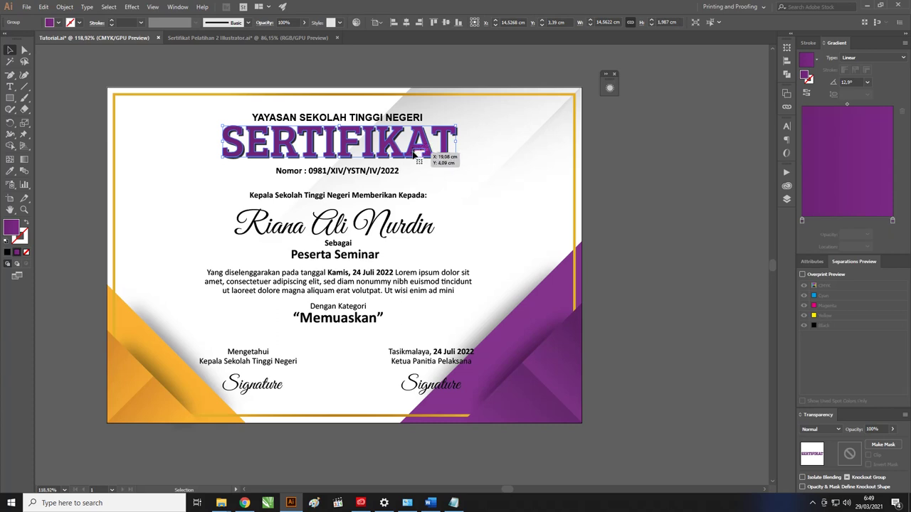
key(z)
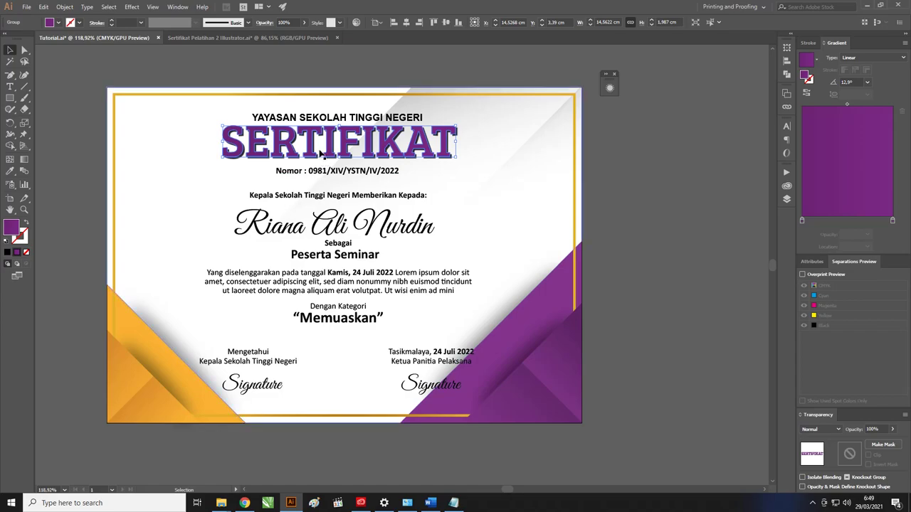
drag(299, 137, 311, 169)
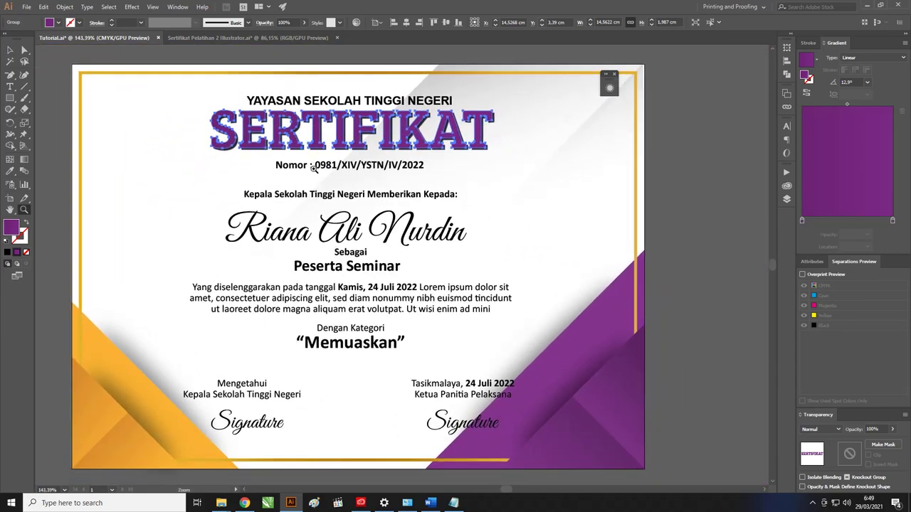
key(v)
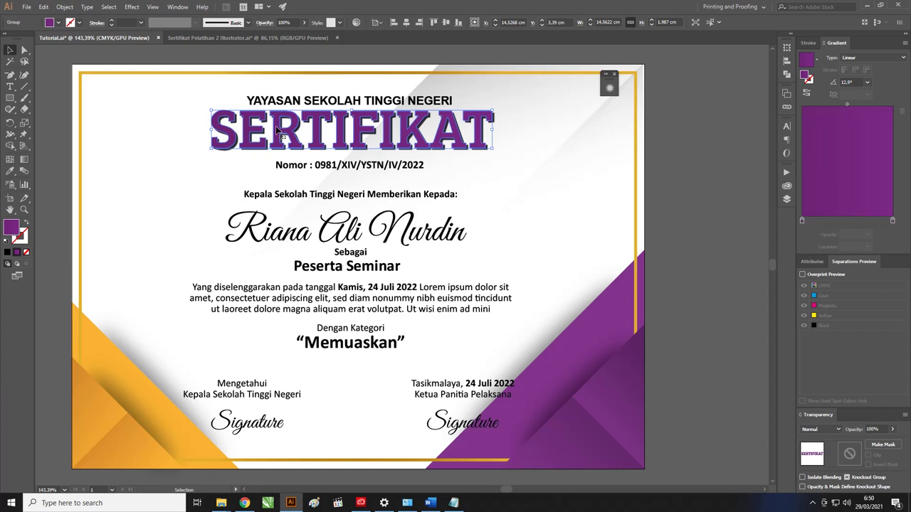
- Convert the Nomor line to outlines and fill it with the purple gradient
click(312, 170)
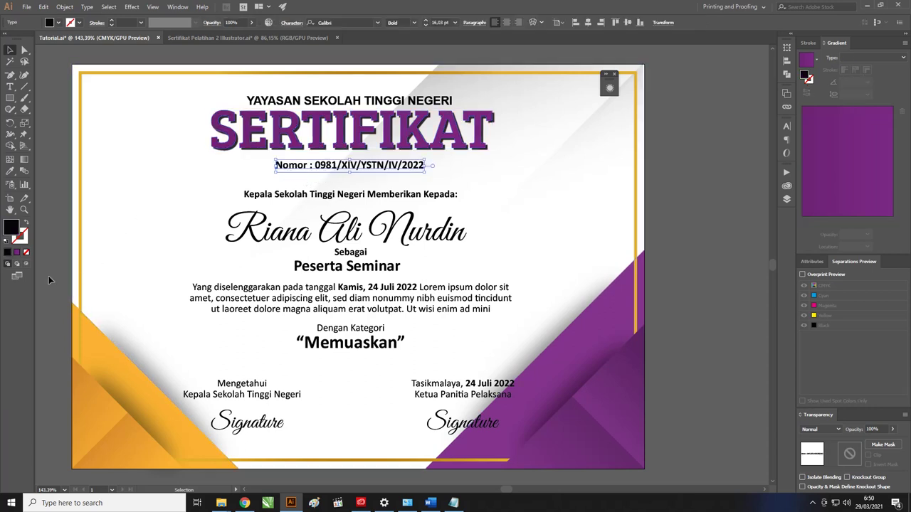
click(859, 147)
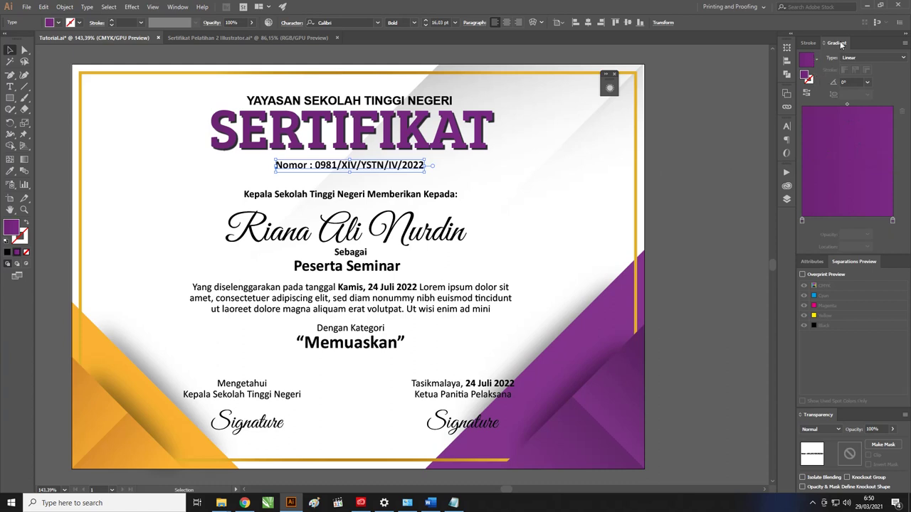
mouse_move(837, 43)
mouse_down()
mouse_move(459, 151)
mouse_move(509, 168)
mouse_up()
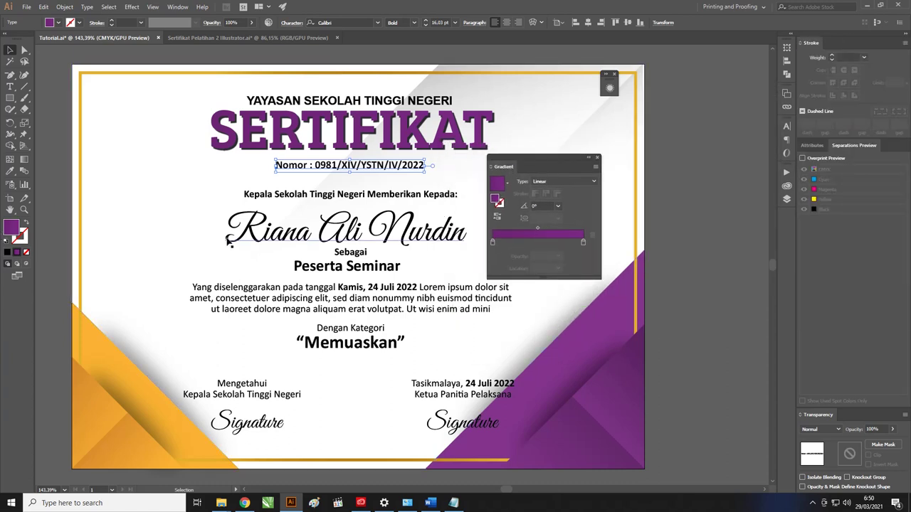
right_click(381, 165)
mouse_move(419, 215)
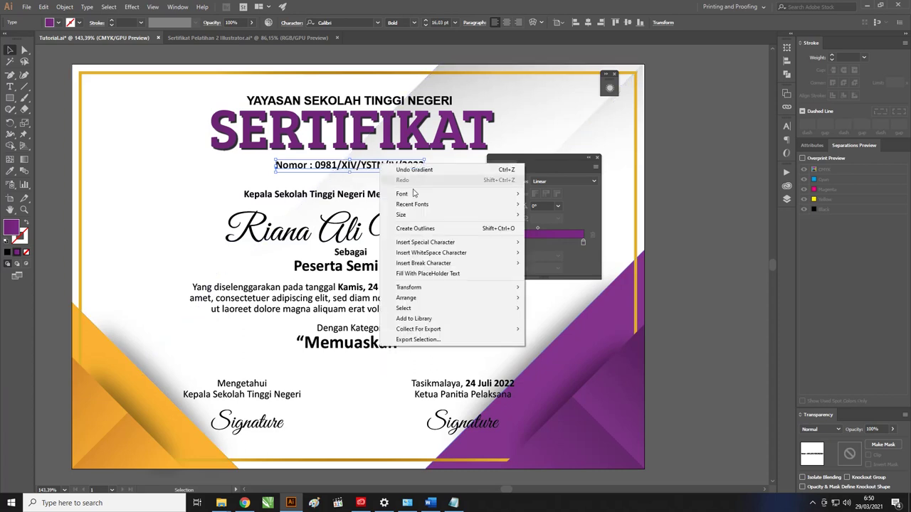
click(427, 227)
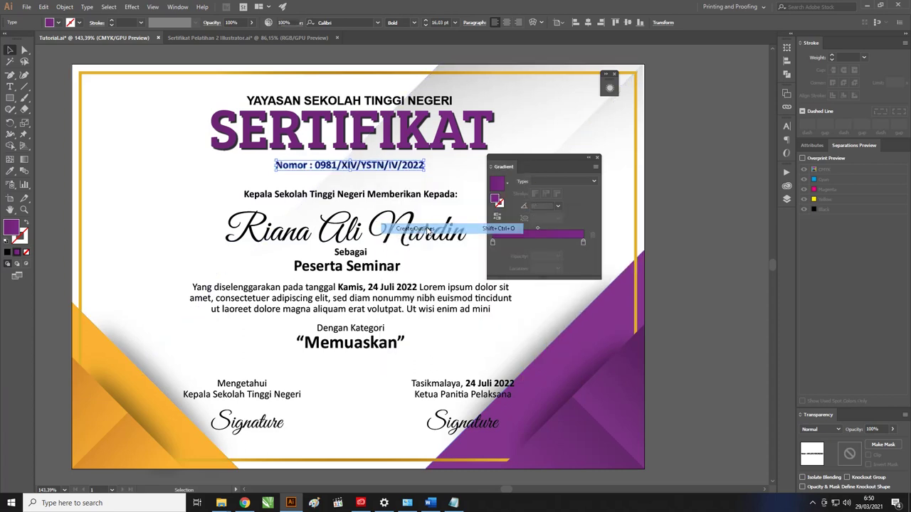
click(498, 185)
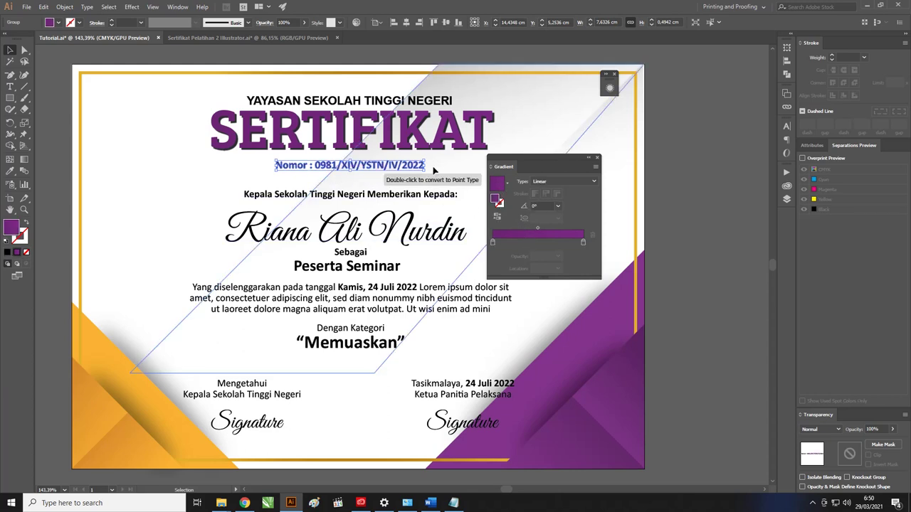
- Zoom in to inspect the purple Nomor line, then revert it to black
click(244, 155)
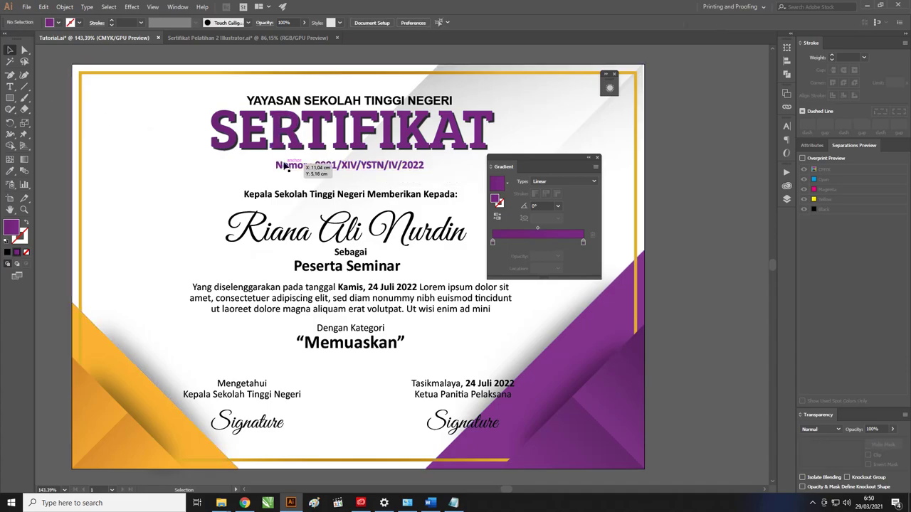
key(z)
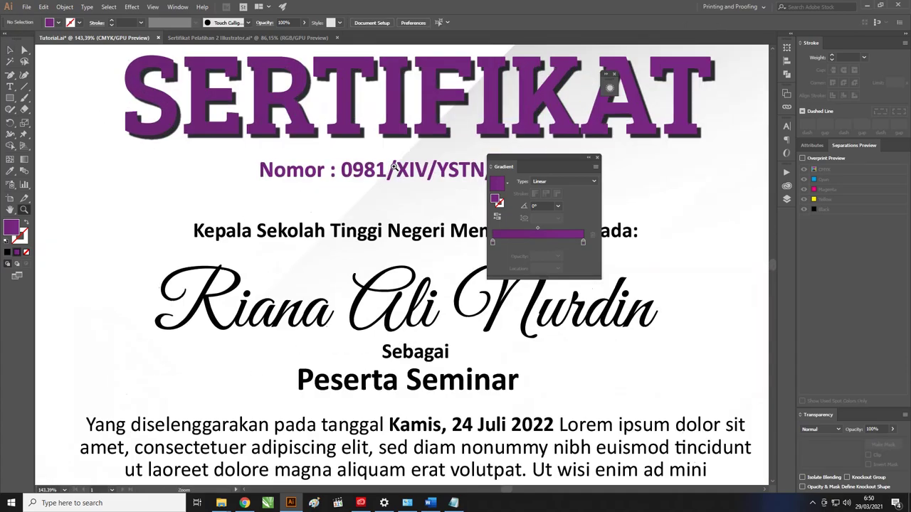
mouse_move(291, 161)
mouse_down()
mouse_move(501, 166)
mouse_move(314, 162)
mouse_up()
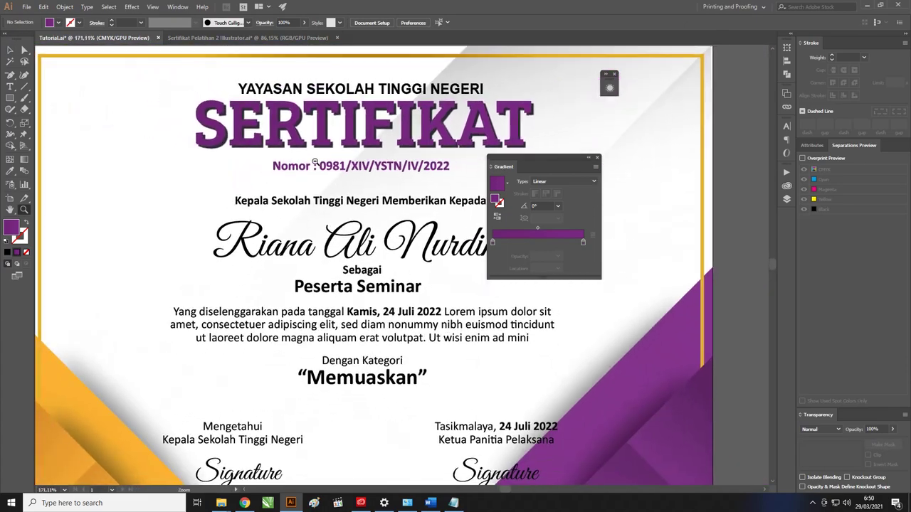
double_click(314, 162)
key(Escape)
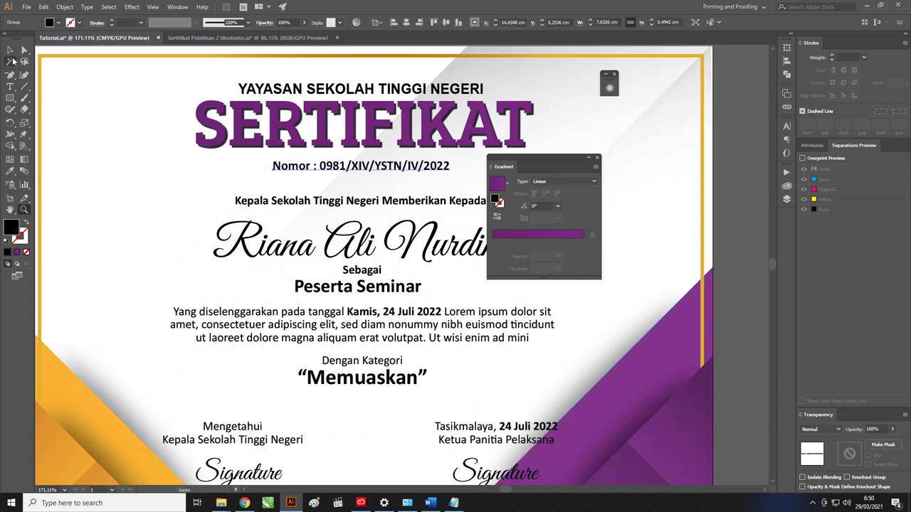
click(9, 50)
- Pan across the certificate, checking the name, signature, category and heading texts
click(722, 160)
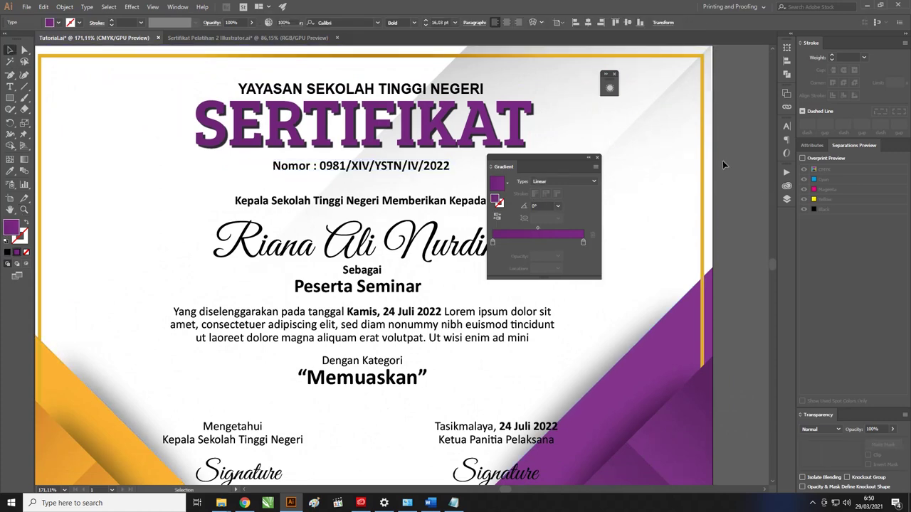
drag(437, 145, 389, 136)
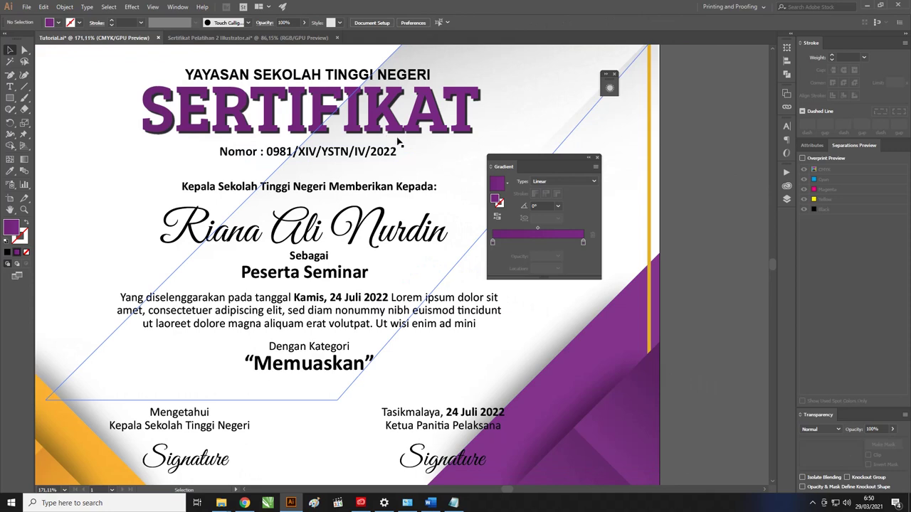
click(386, 213)
mouse_move(370, 230)
mouse_down()
mouse_move(377, 215)
mouse_move(363, 140)
mouse_up()
click(431, 366)
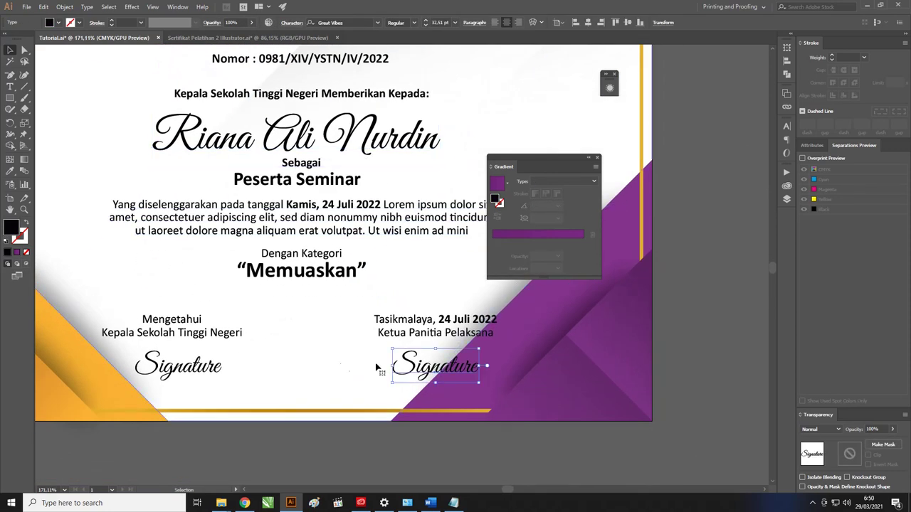
click(174, 367)
mouse_move(303, 190)
mouse_down()
mouse_move(345, 285)
mouse_move(331, 288)
mouse_up()
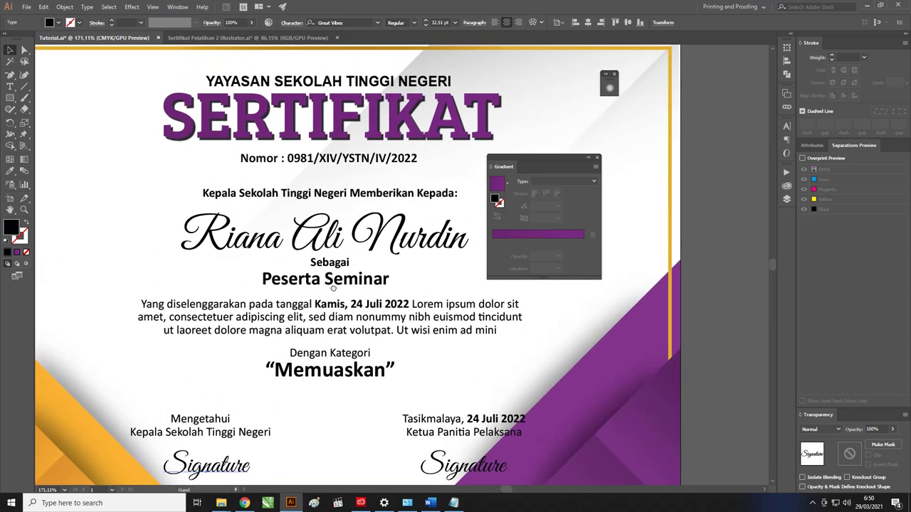
click(353, 372)
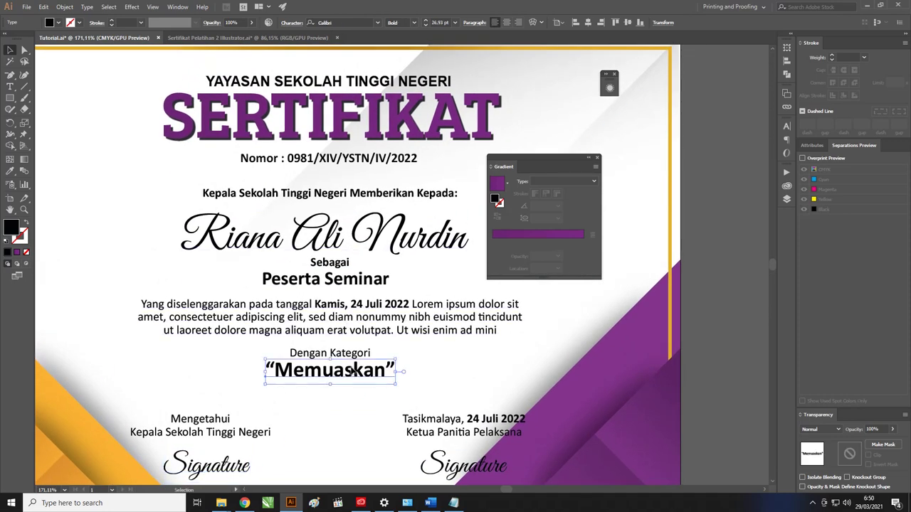
click(413, 87)
- Zoom out to the whole certificate and collapse the Gradient panel to an icon off to the side
key(z)
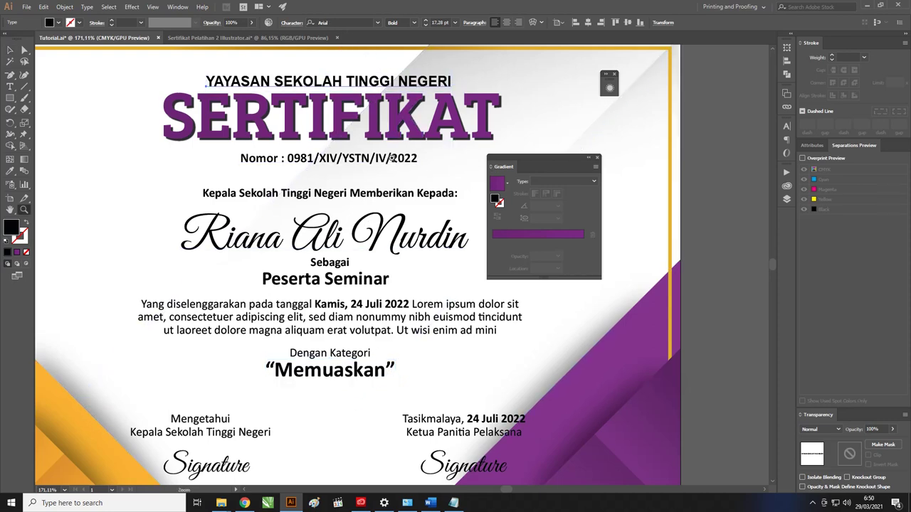
alt+click(395, 164)
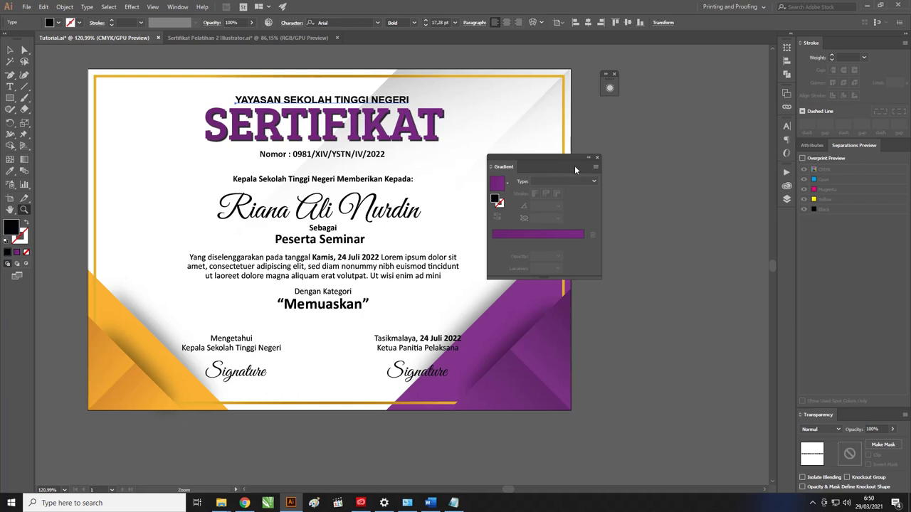
click(587, 158)
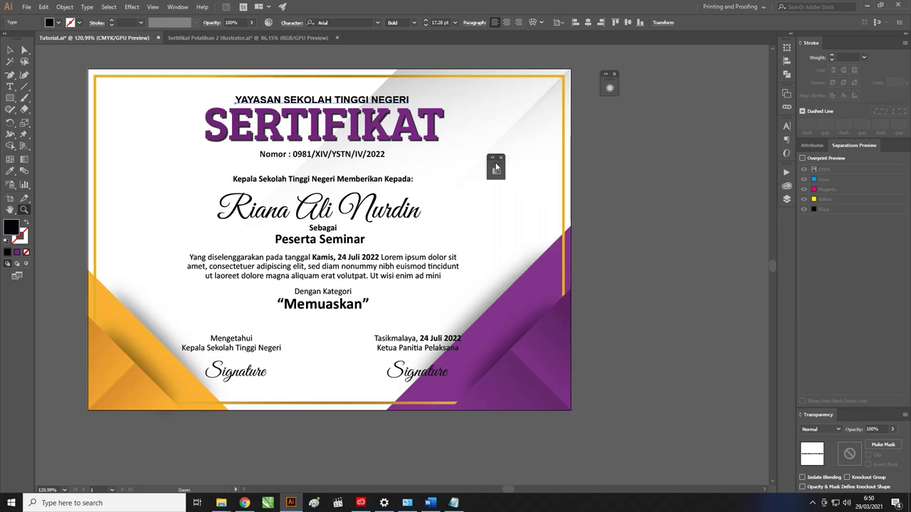
drag(496, 166, 636, 171)
key(v)
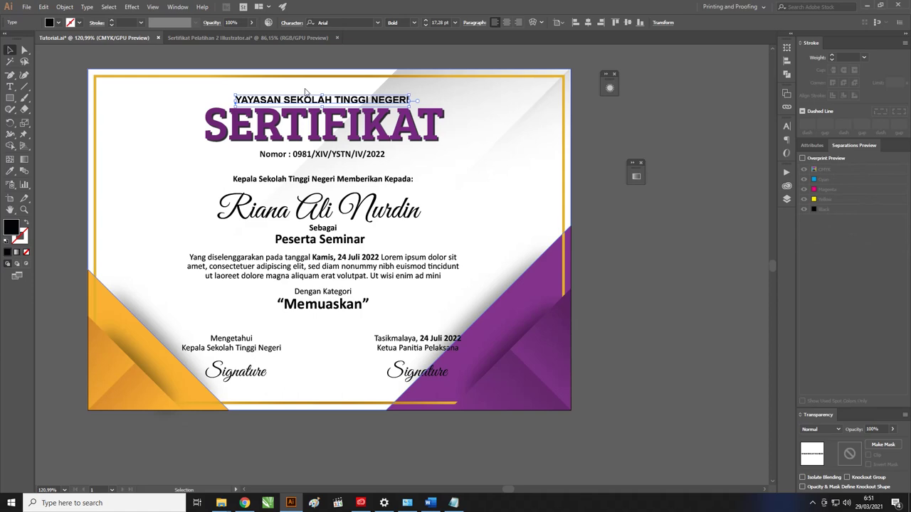
- Paste the gold-and-purple BEST ribbon badge beside the recipient's name, undoing an accidental rotation
key(a)
key(v)
key(ctrl+v)
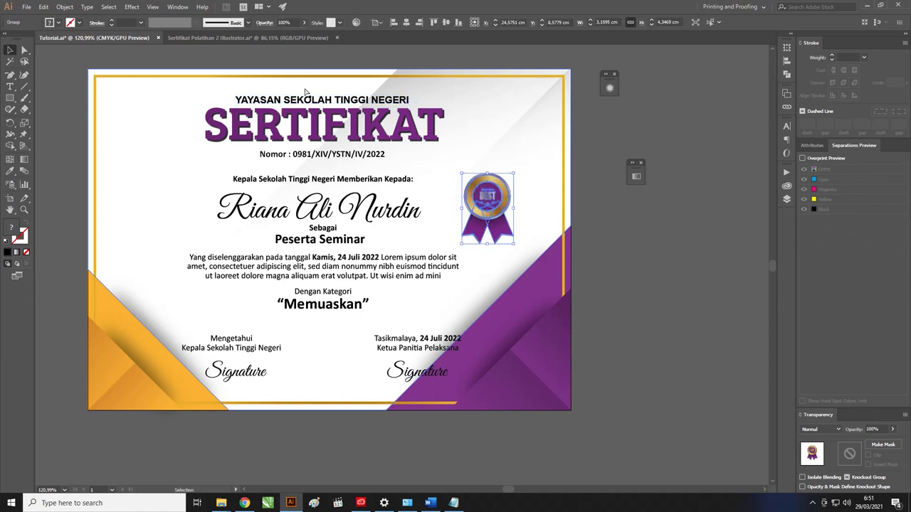
mouse_move(488, 202)
mouse_down()
mouse_move(592, 247)
mouse_move(573, 246)
mouse_up()
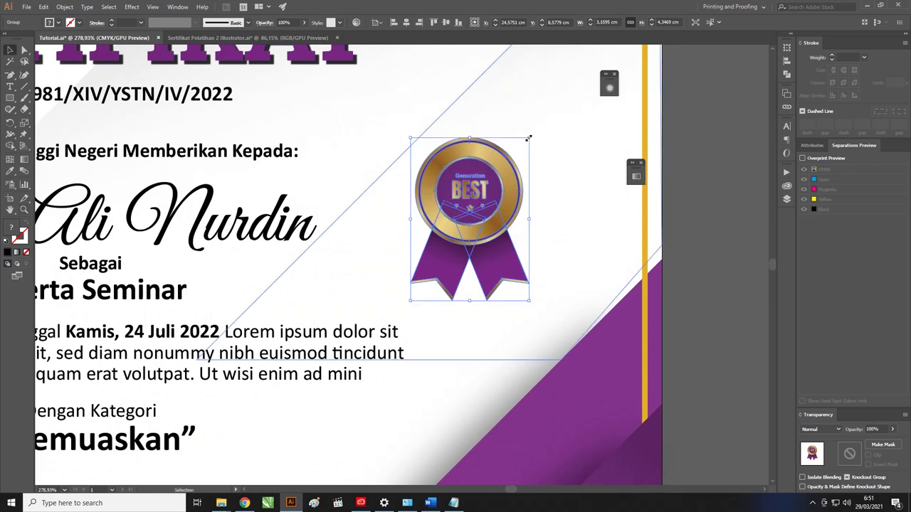
drag(528, 137, 562, 116)
key(ctrl+z)
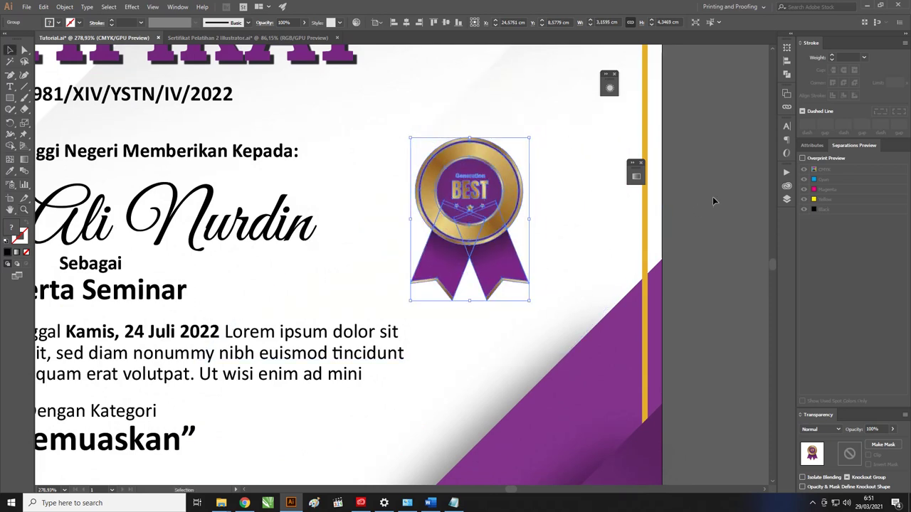
- Zoom in closely on the BEST badge and pan around to inspect it
click(704, 180)
key(z)
mouse_move(584, 203)
mouse_down()
mouse_move(619, 188)
mouse_move(428, 161)
mouse_move(397, 188)
mouse_up()
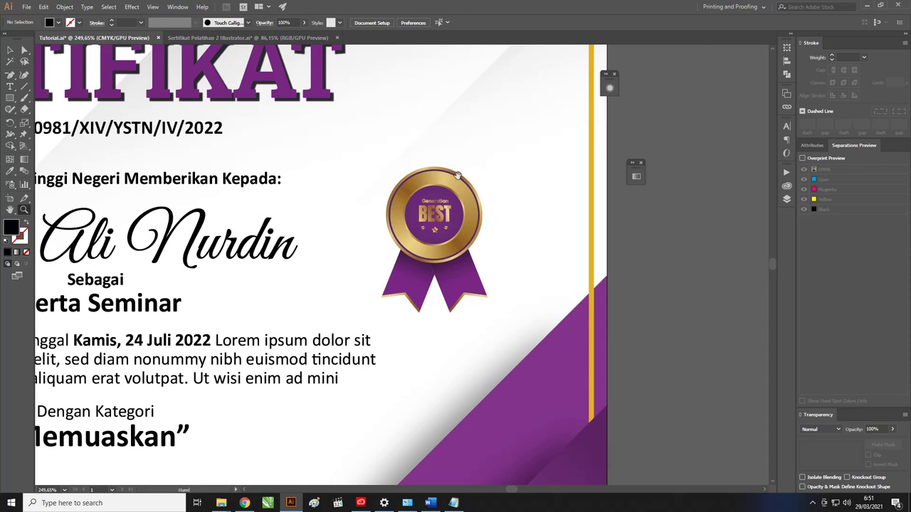
mouse_move(452, 166)
mouse_down()
mouse_move(536, 169)
mouse_move(476, 159)
mouse_up()
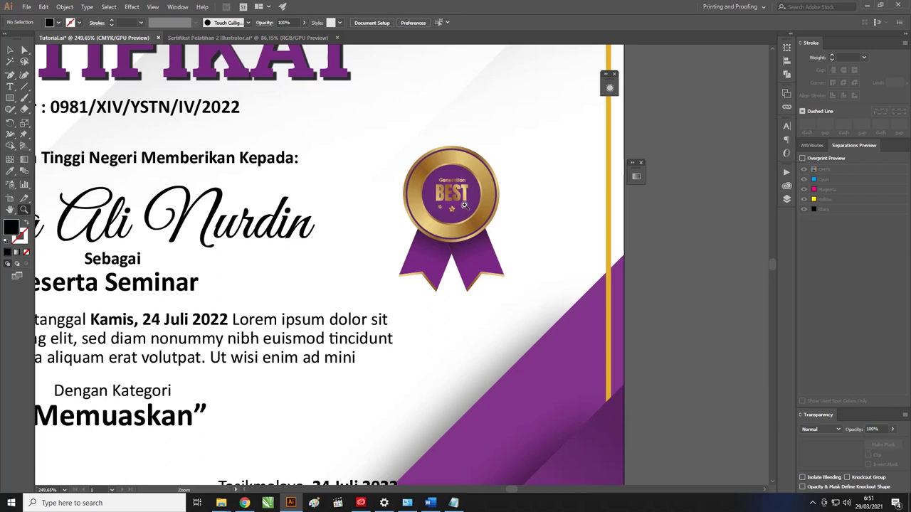
- Fit the whole certificate in the window and zoom out slightly to review it
drag(508, 159, 399, 175)
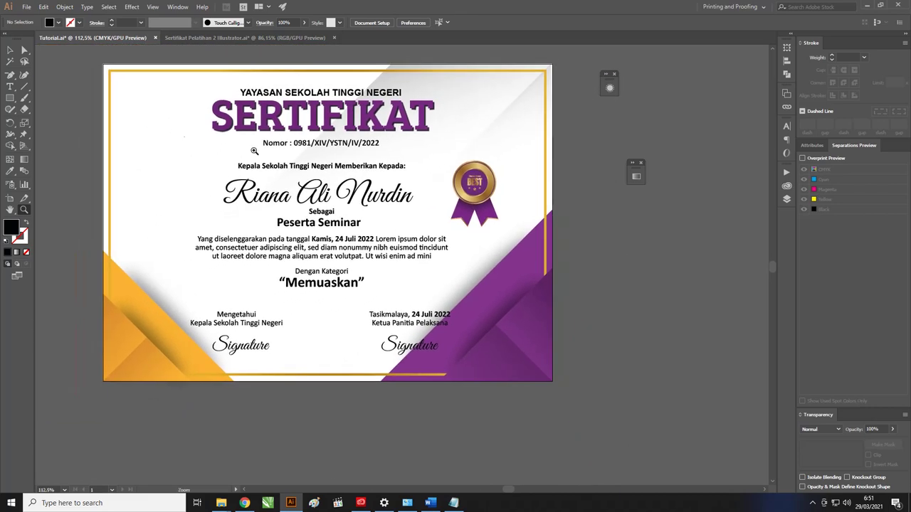
click(9, 49)
key(ctrl+0)
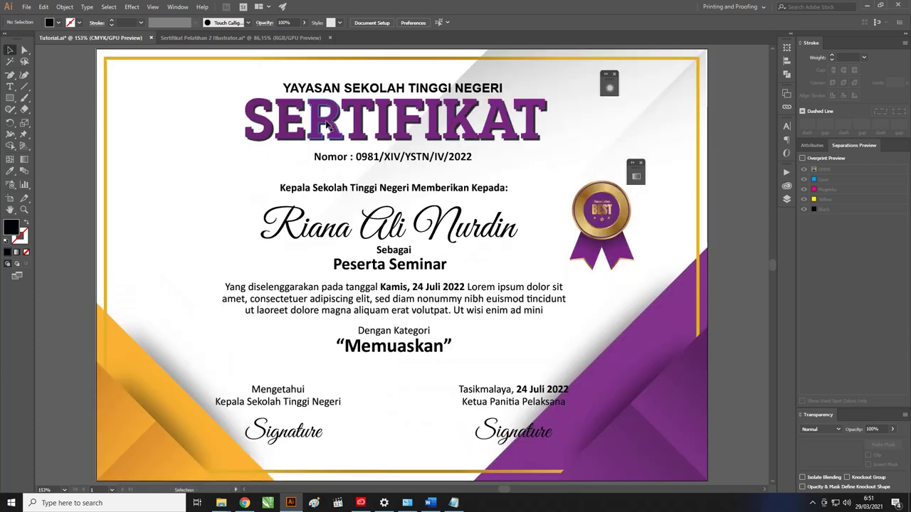
key(z)
drag(327, 124, 350, 123)
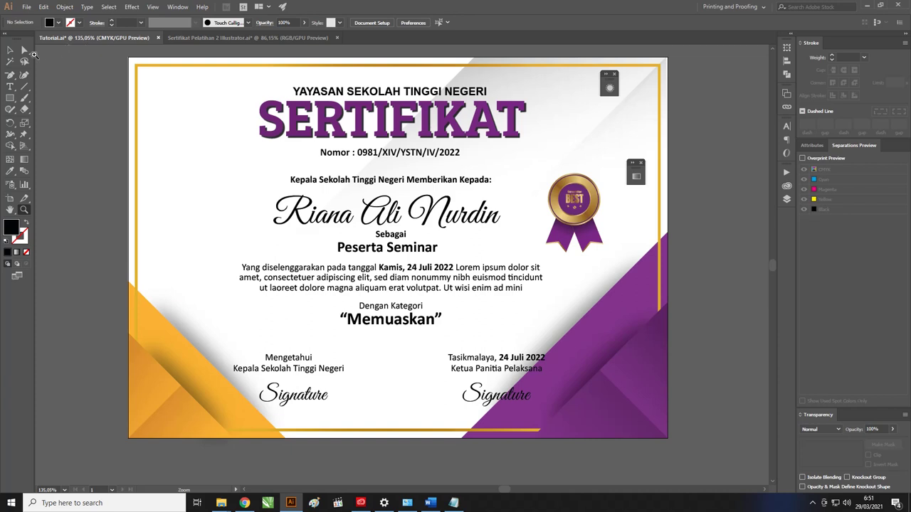
click(9, 50)
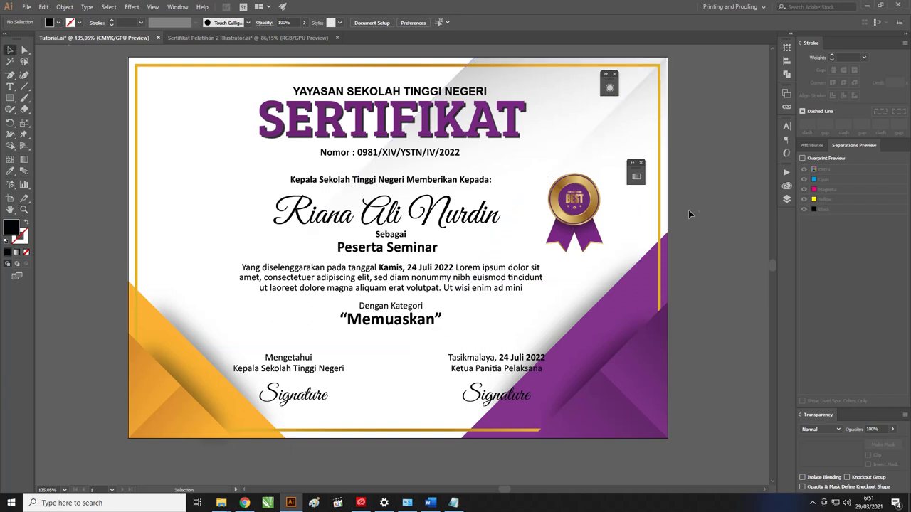